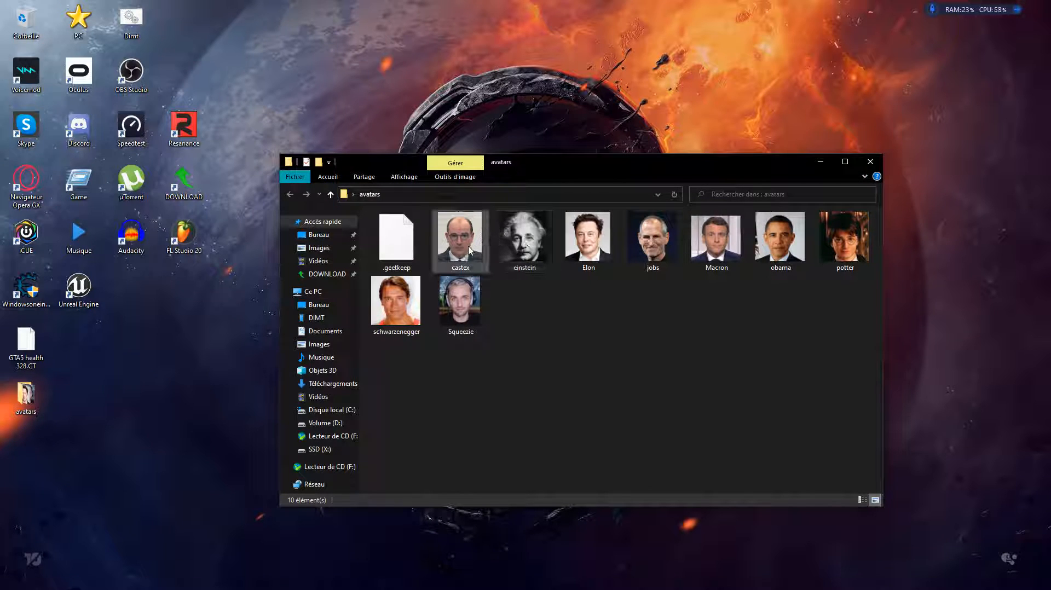
# View the Macron image from the avatars folder enlarged, and close both the image and the folder.
pyautogui.doubleClick(719, 268)
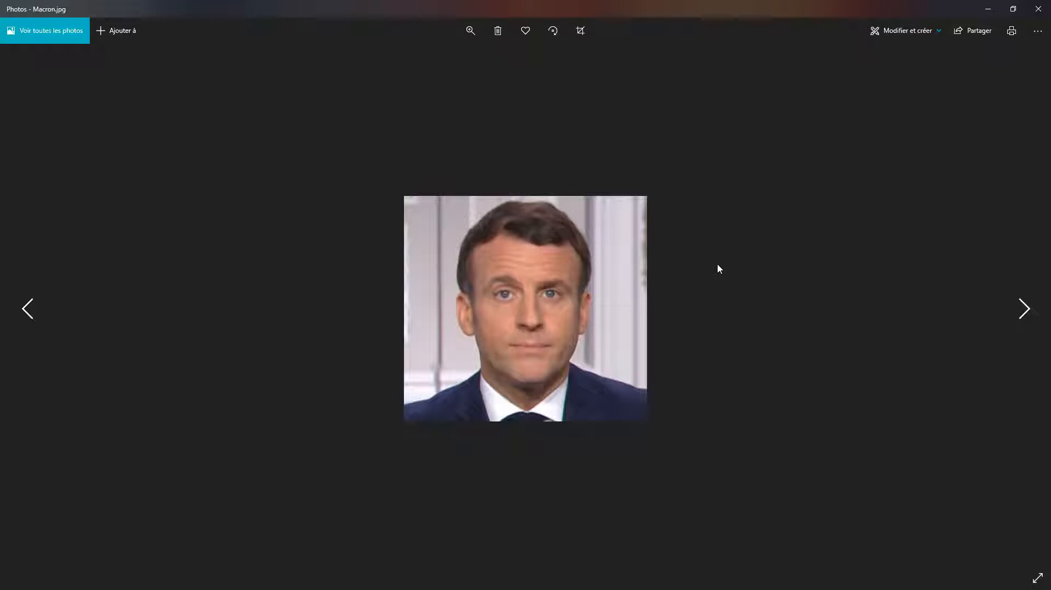
pyautogui.scroll(7, 724, 267)
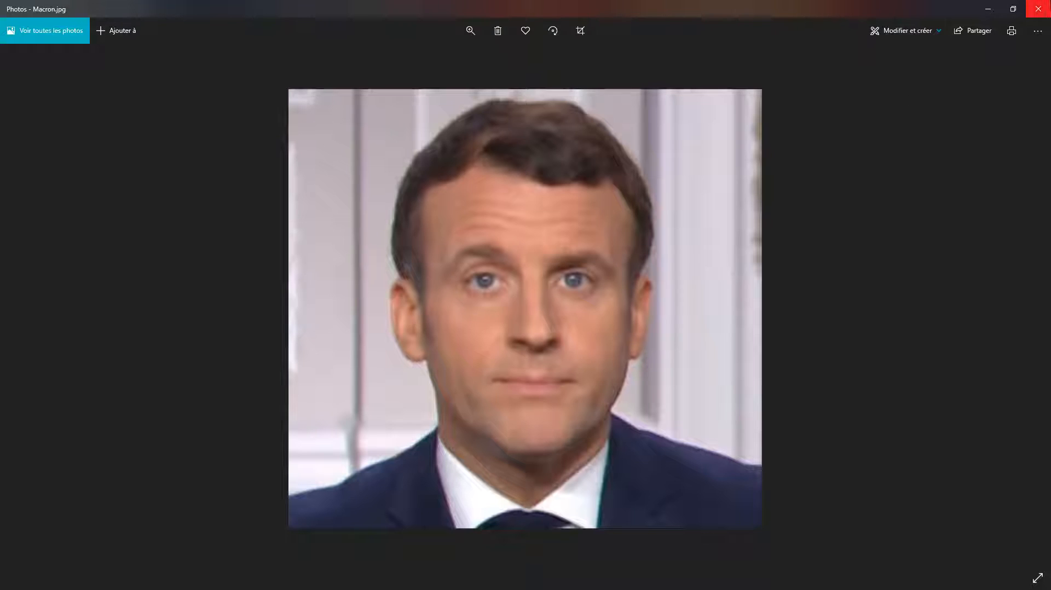
pyautogui.click(1038, 9)
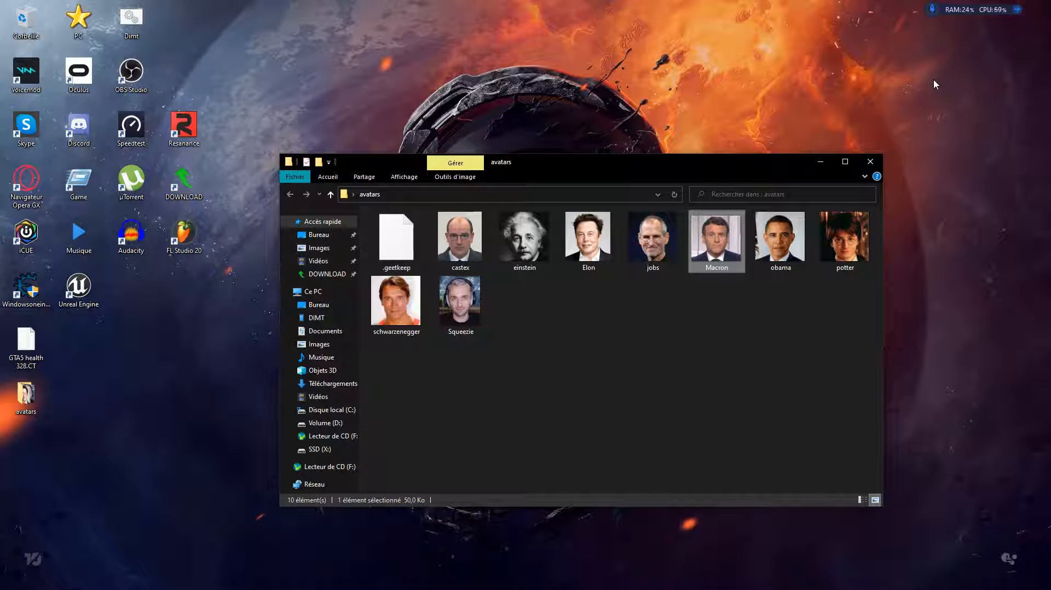
pyautogui.moveTo(662, 163); pyautogui.dragTo(630, 111)
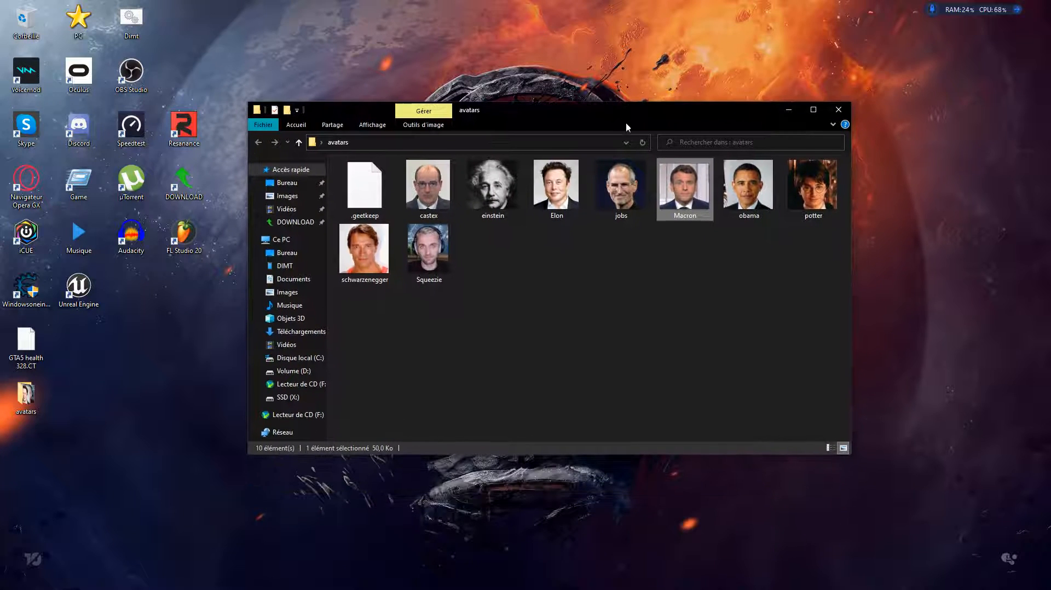
pyautogui.click(836, 107)
# Go up to the DOWNLOAD folder and check the size of the deepfake folder in its properties.
pyautogui.click(362, 585)
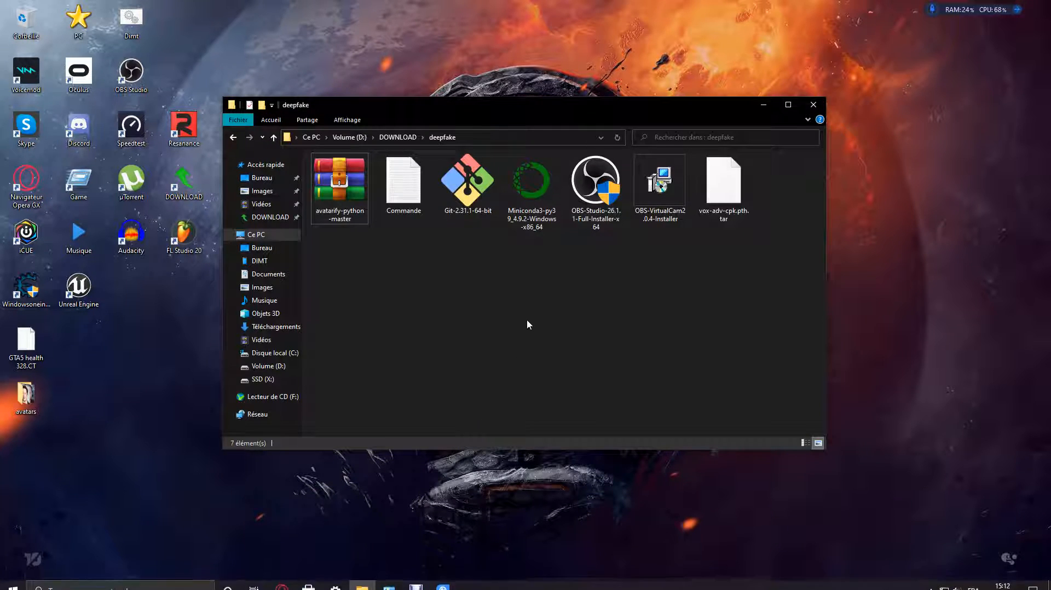
pyautogui.click(397, 137)
pyautogui.moveTo(341, 257); pyautogui.dragTo(334, 187)
pyautogui.click(350, 259)
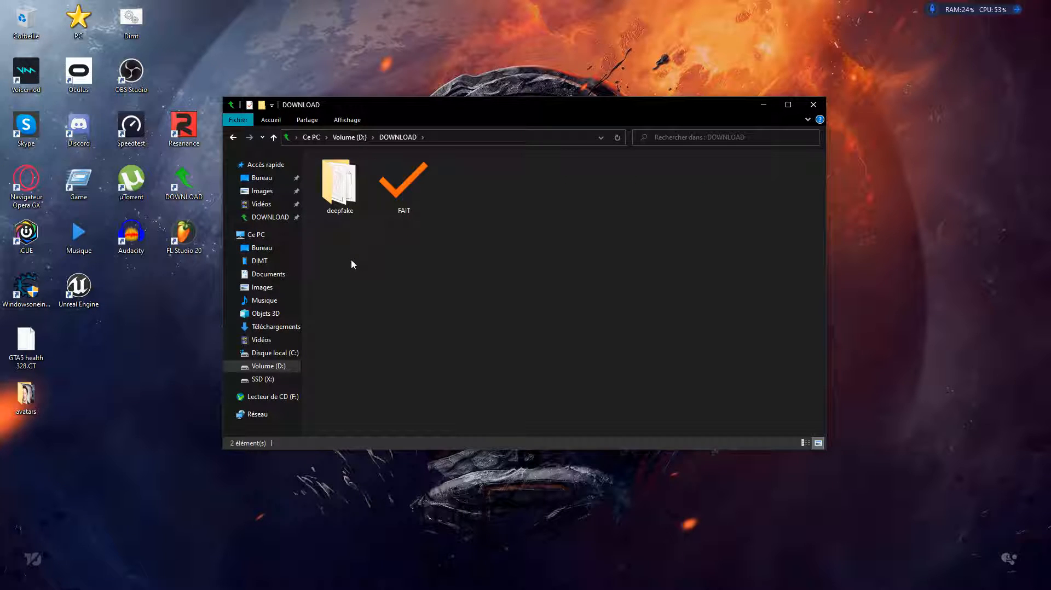
pyautogui.rightClick(343, 200)
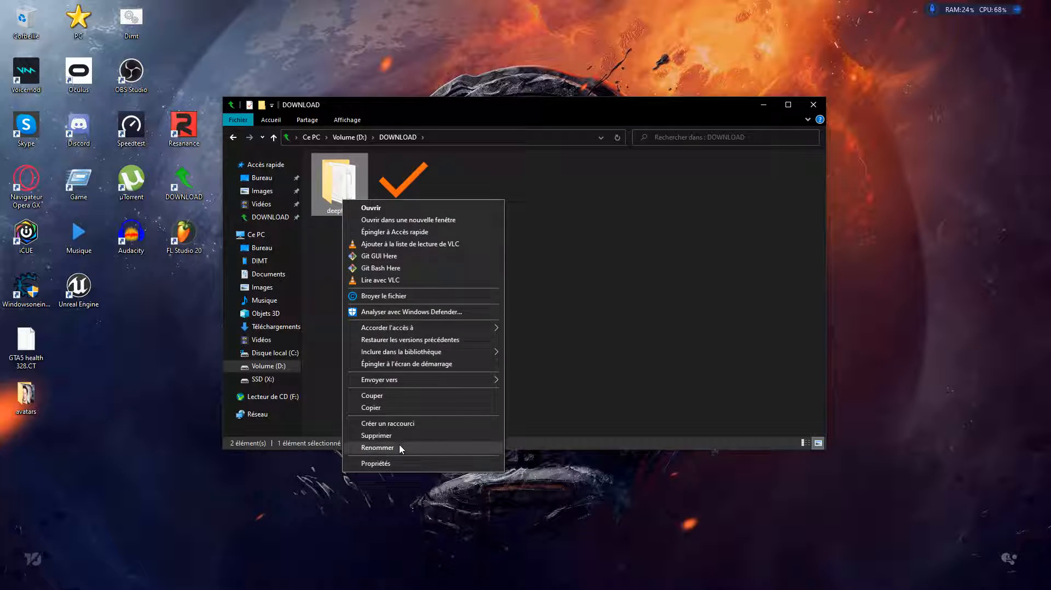
pyautogui.click(406, 463)
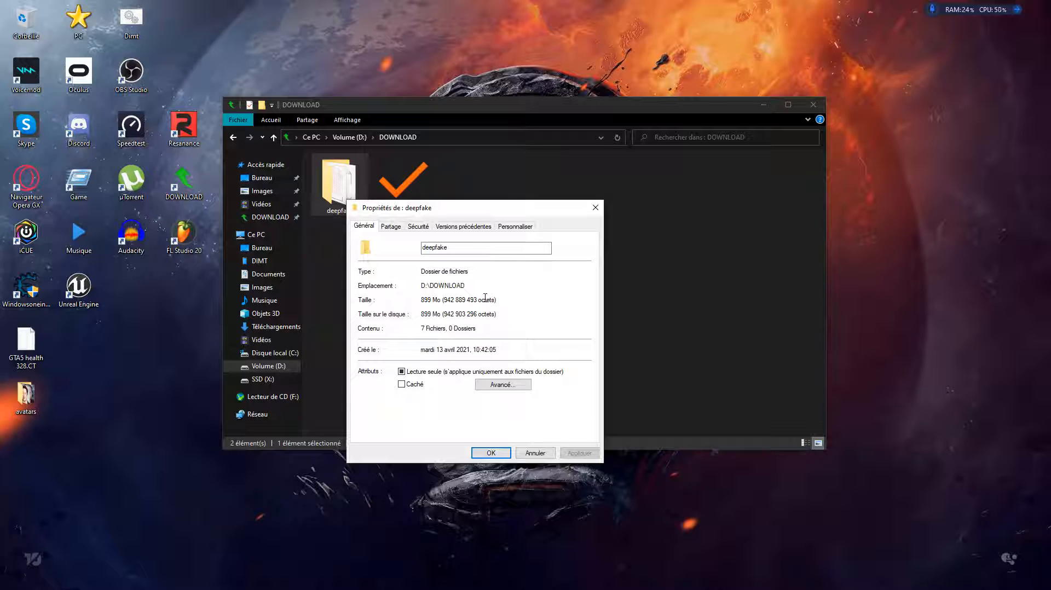
pyautogui.click(595, 207)
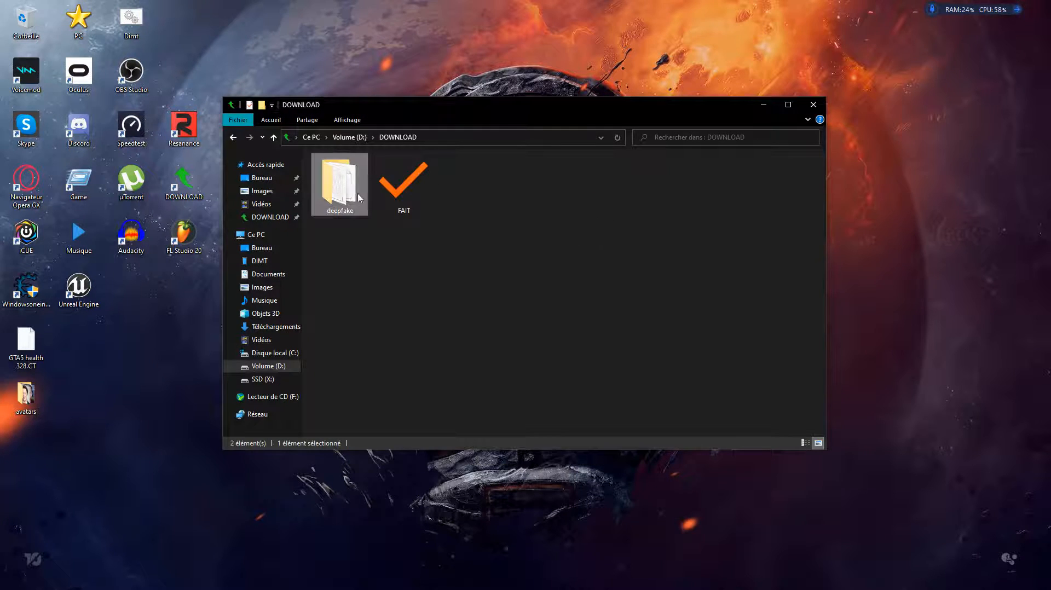
# Extract the folder inside the avatarify-python-master archive from the deepfake folder onto the desktop, and close the archive.
pyautogui.doubleClick(359, 197)
pyautogui.moveTo(352, 293); pyautogui.dragTo(328, 196)
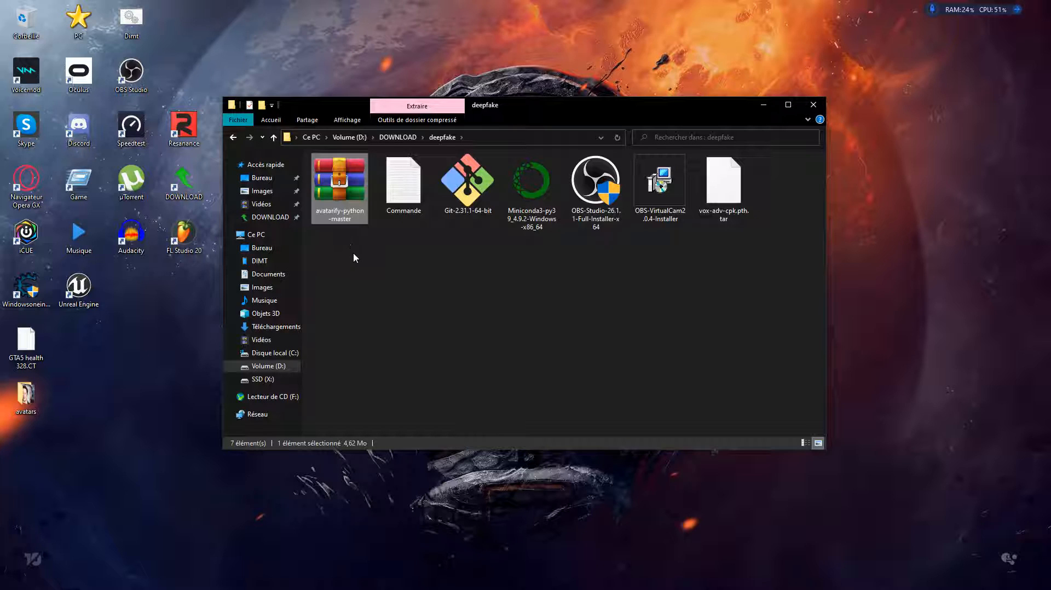
pyautogui.click(373, 288)
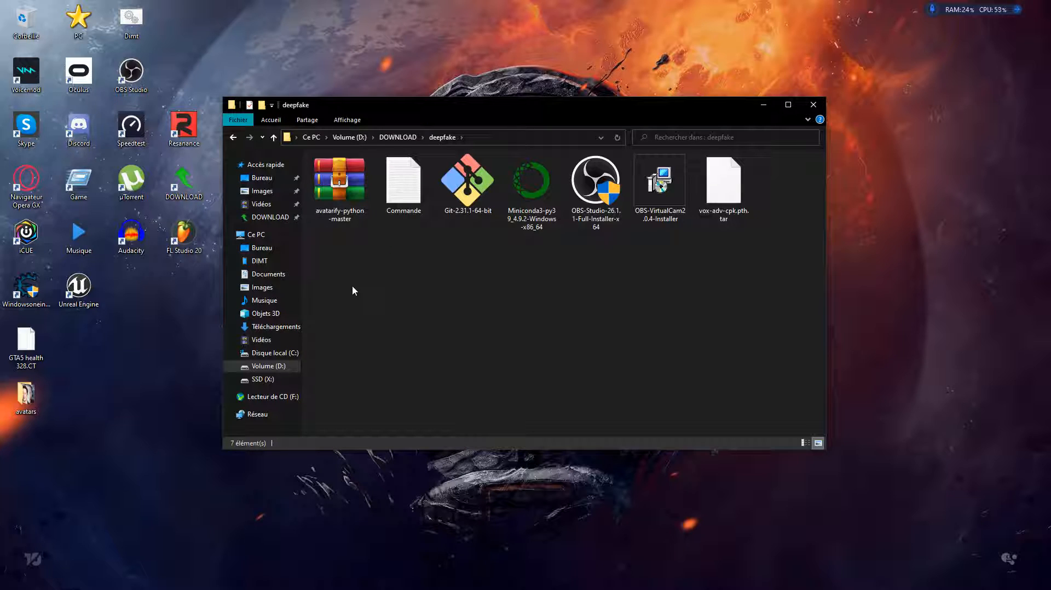
pyautogui.click(355, 202)
pyautogui.doubleClick(354, 203)
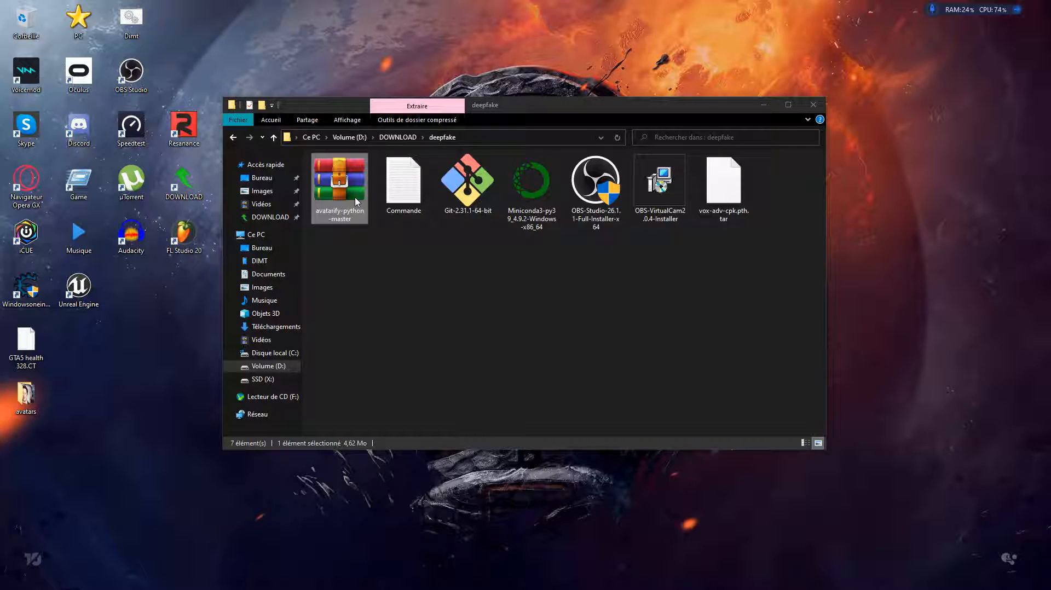
pyautogui.click(737, 122)
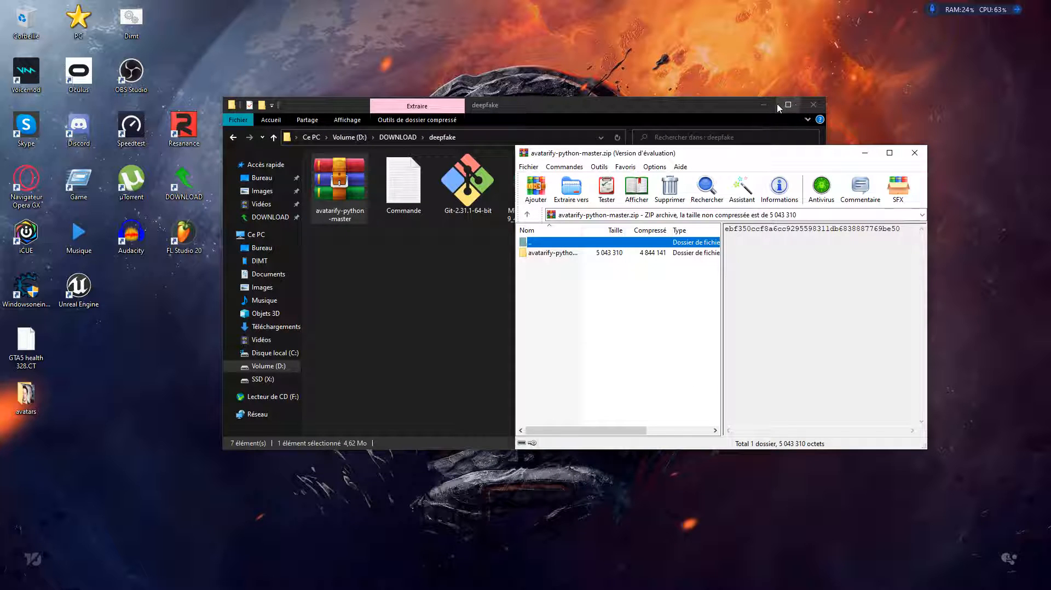
pyautogui.click(812, 106)
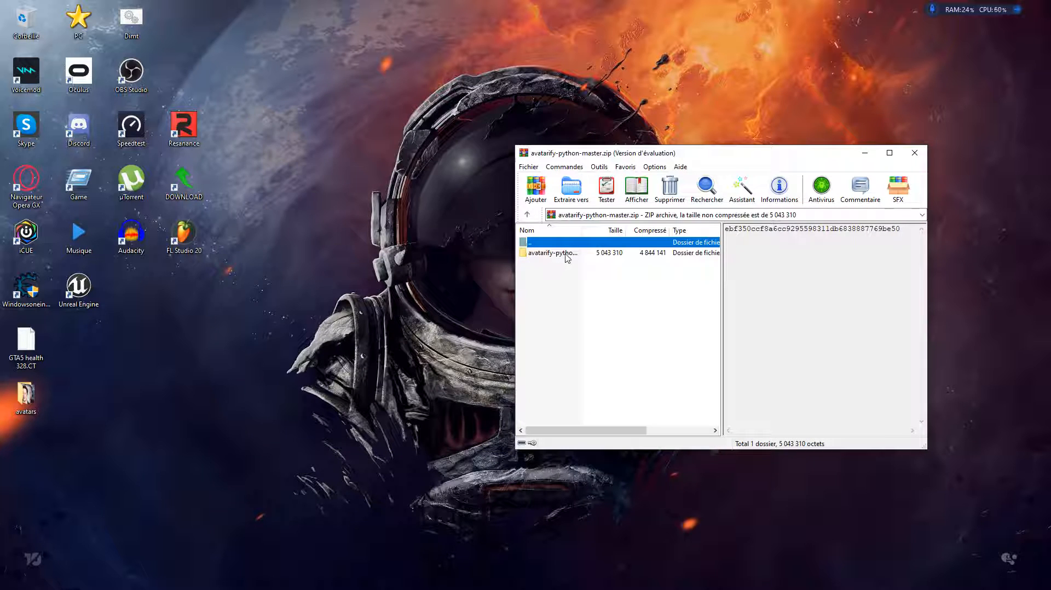
pyautogui.moveTo(564, 253); pyautogui.dragTo(378, 164)
pyautogui.click(913, 153)
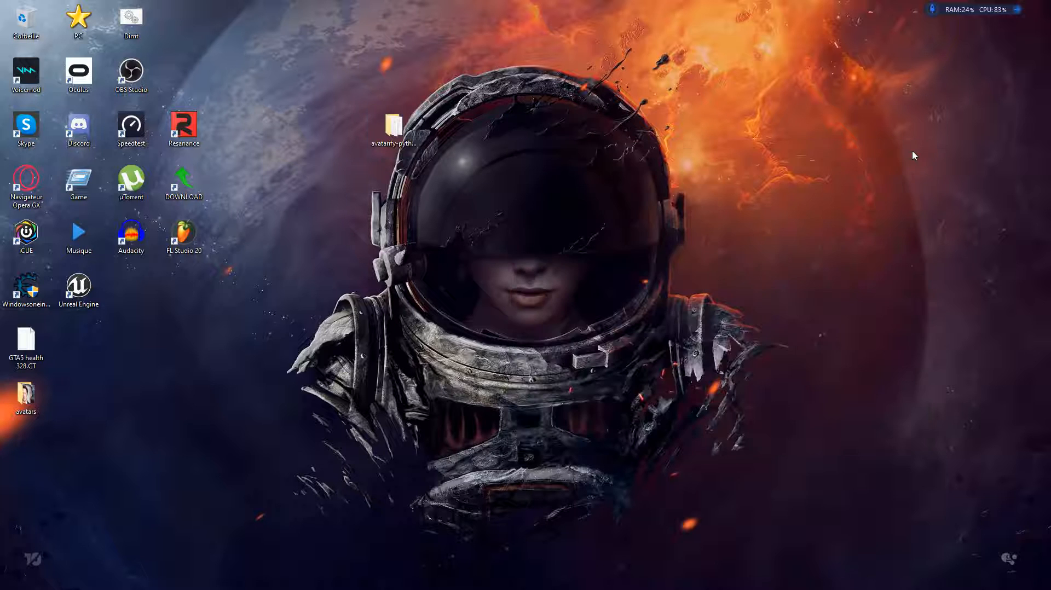
# Rename the extracted avatarify-python-master folder on the desktop to avatarify.
pyautogui.rightClick(393, 127)
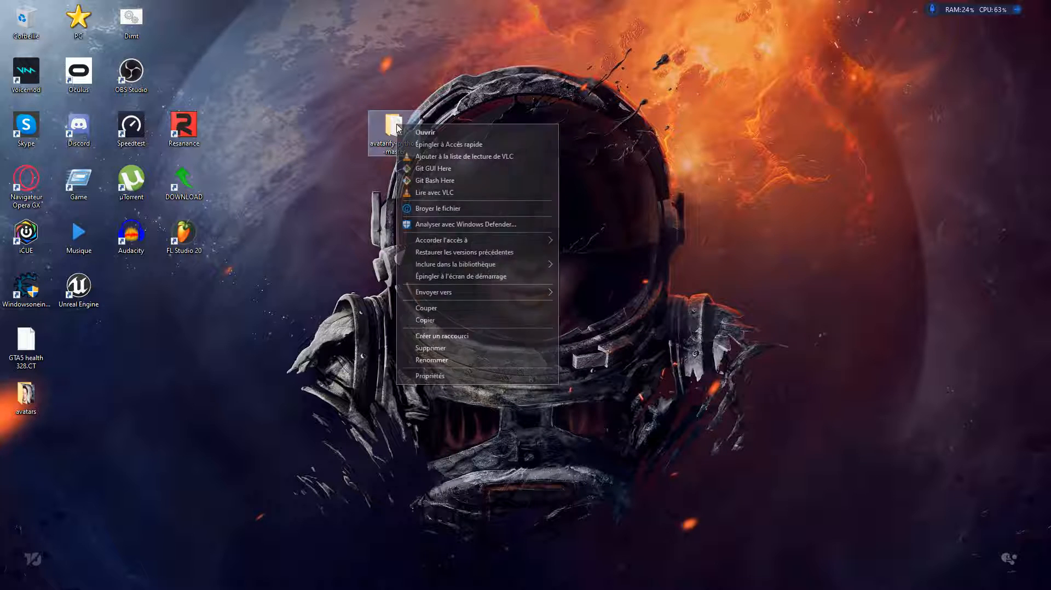
pyautogui.click(438, 368)
pyautogui.moveTo(422, 155); pyautogui.dragTo(409, 143)
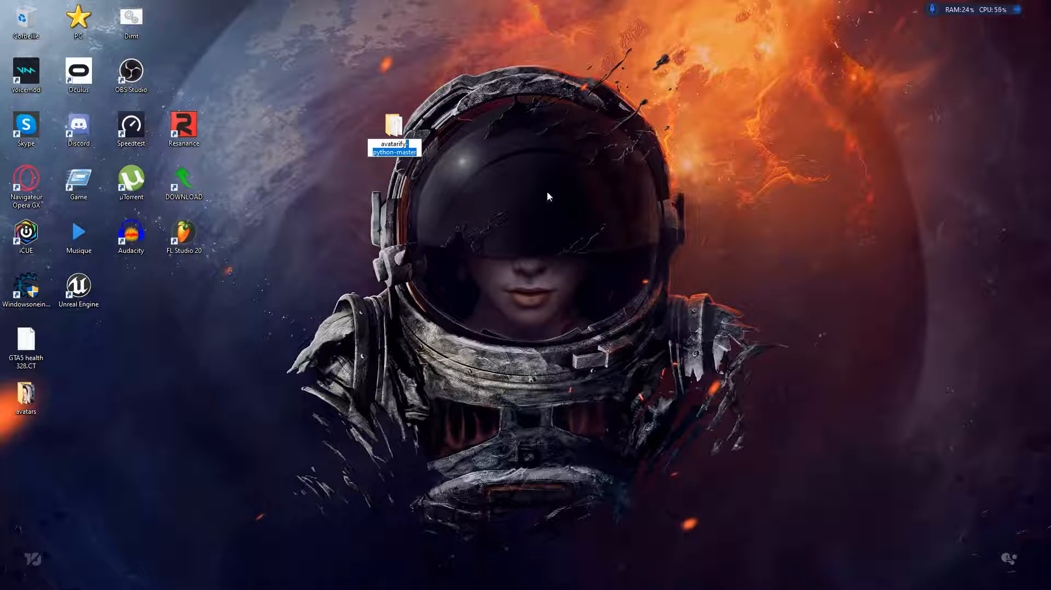
pyautogui.press('BackSpace')
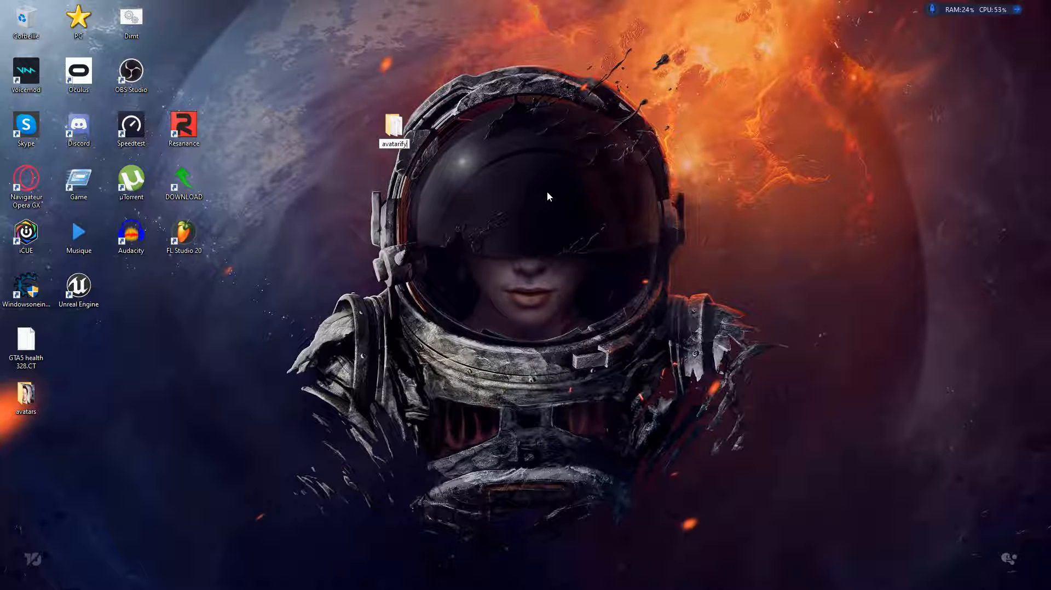
pyautogui.press('Return')
pyautogui.click(548, 196)
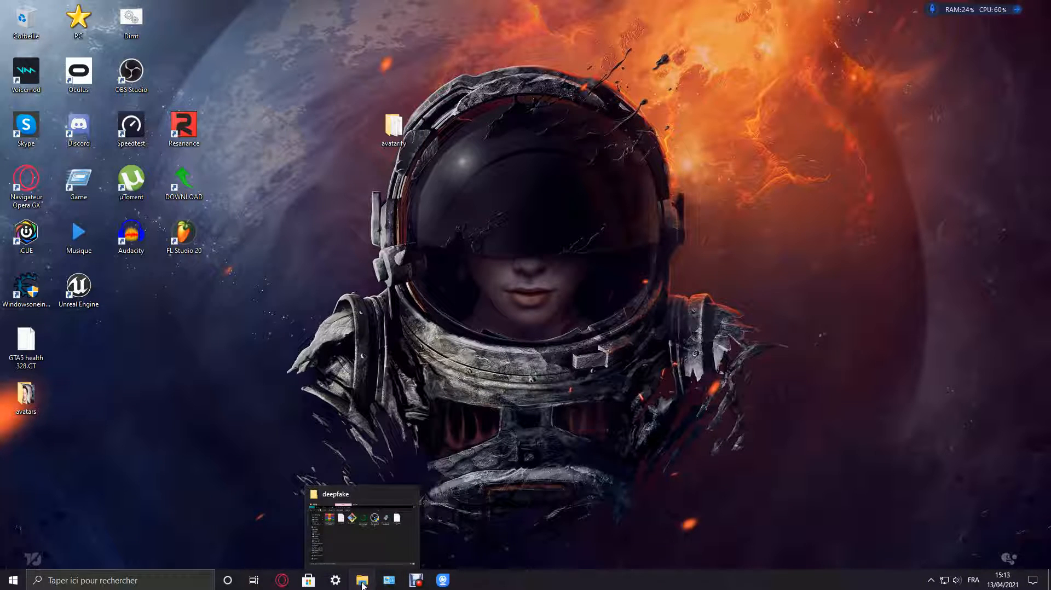
# Move the avatarify folder from the desktop into the user's profile folder under Users on the C: drive.
pyautogui.click(360, 570)
pyautogui.moveTo(534, 114); pyautogui.dragTo(537, 164)
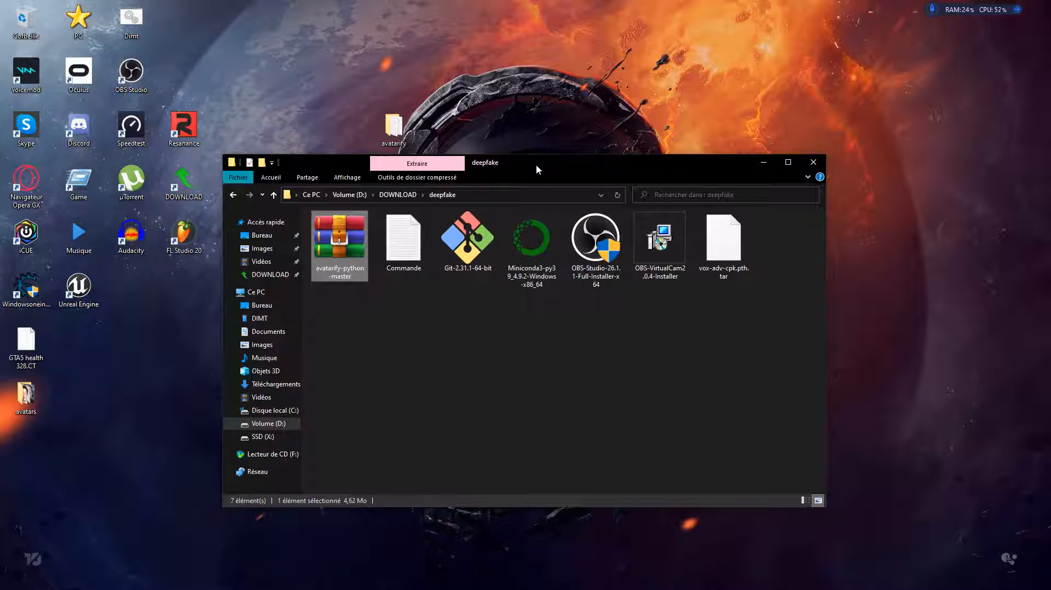
pyautogui.click(267, 412)
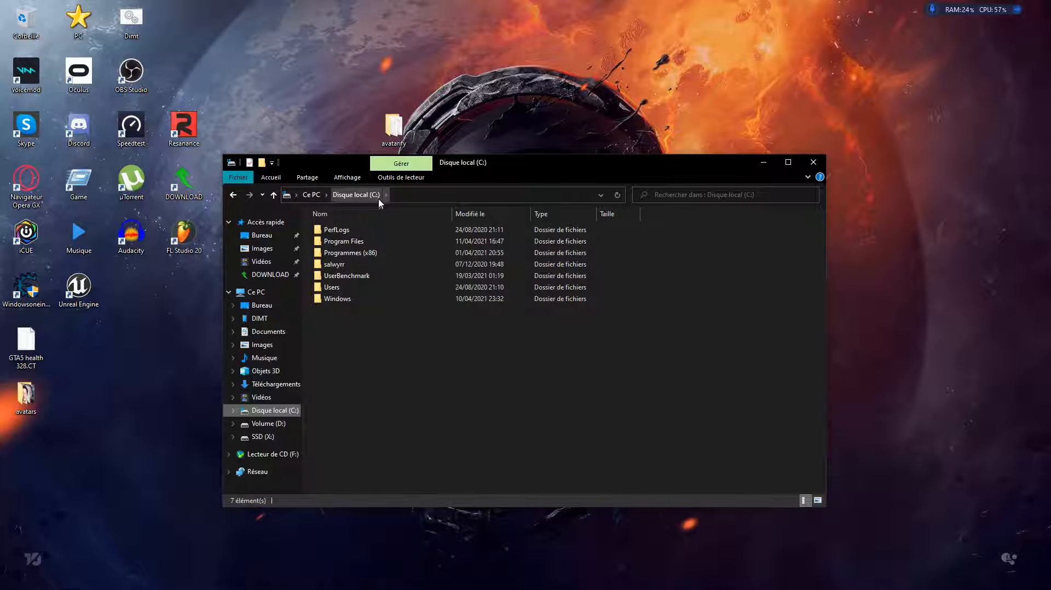
pyautogui.hotkey('ctrl', 'a')
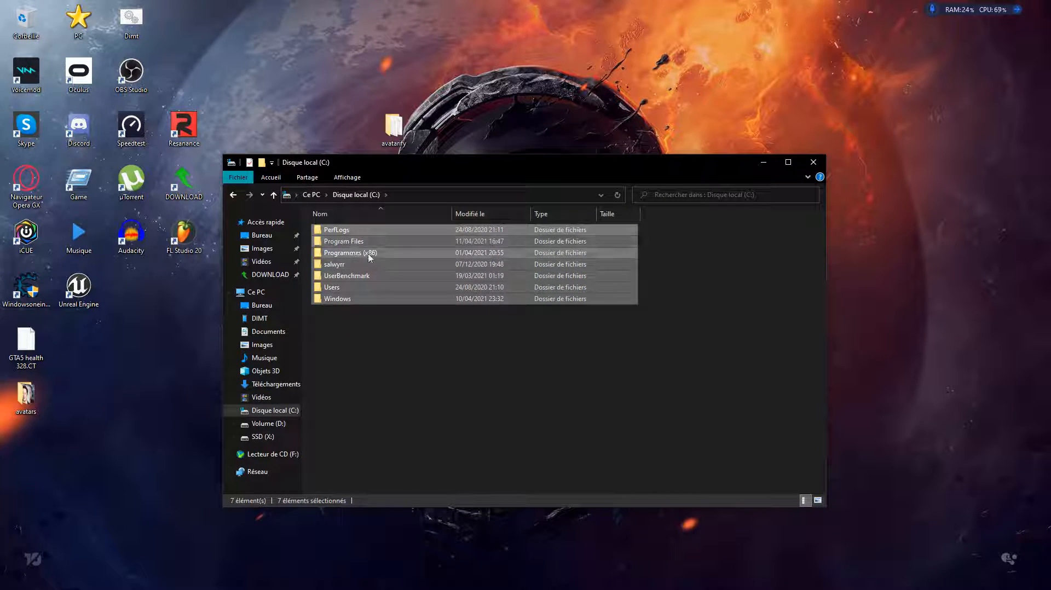
pyautogui.doubleClick(339, 288)
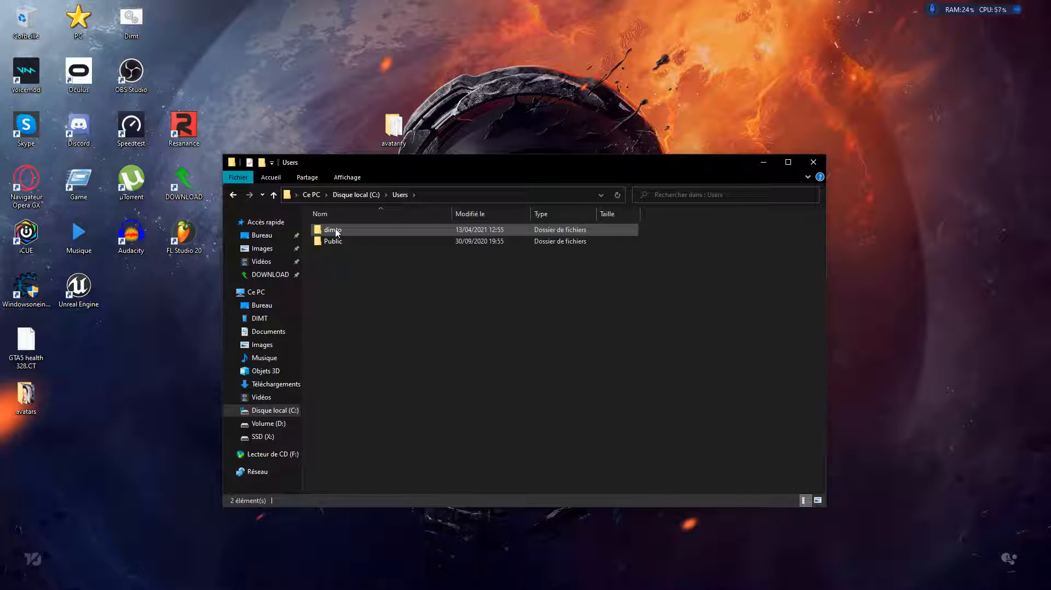
pyautogui.doubleClick(367, 230)
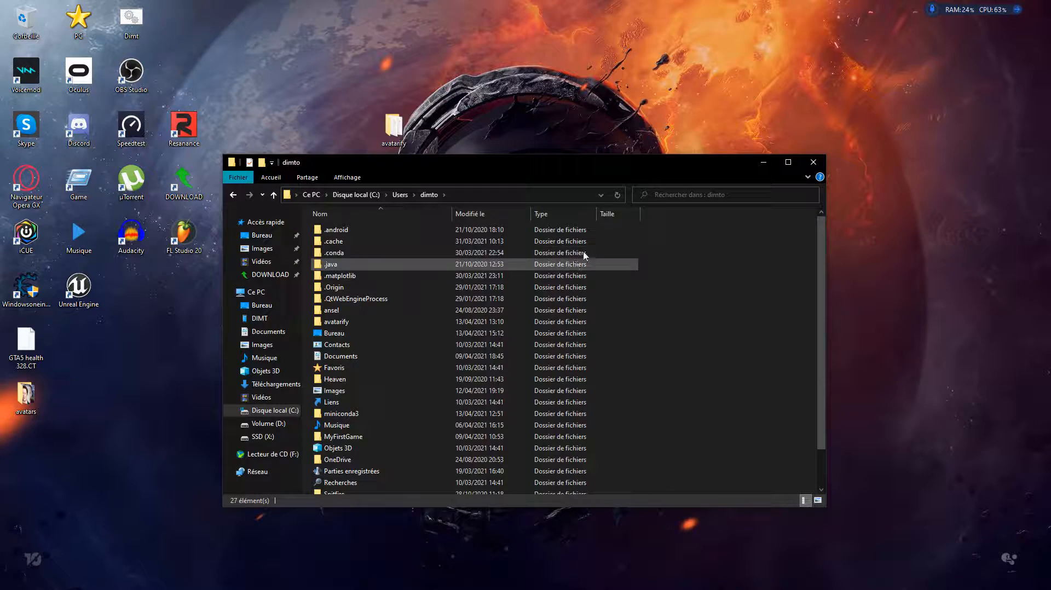
pyautogui.moveTo(394, 129); pyautogui.dragTo(683, 313)
pyautogui.click(503, 222)
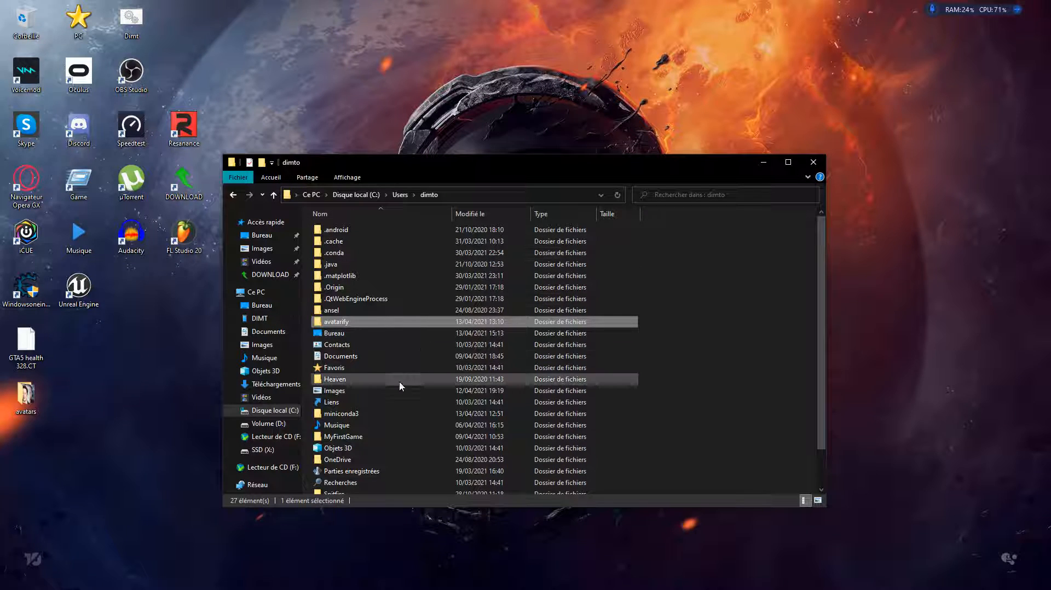
# Check the location and size of the avatarify folder in its properties.
pyautogui.rightClick(354, 324)
pyautogui.click(389, 311)
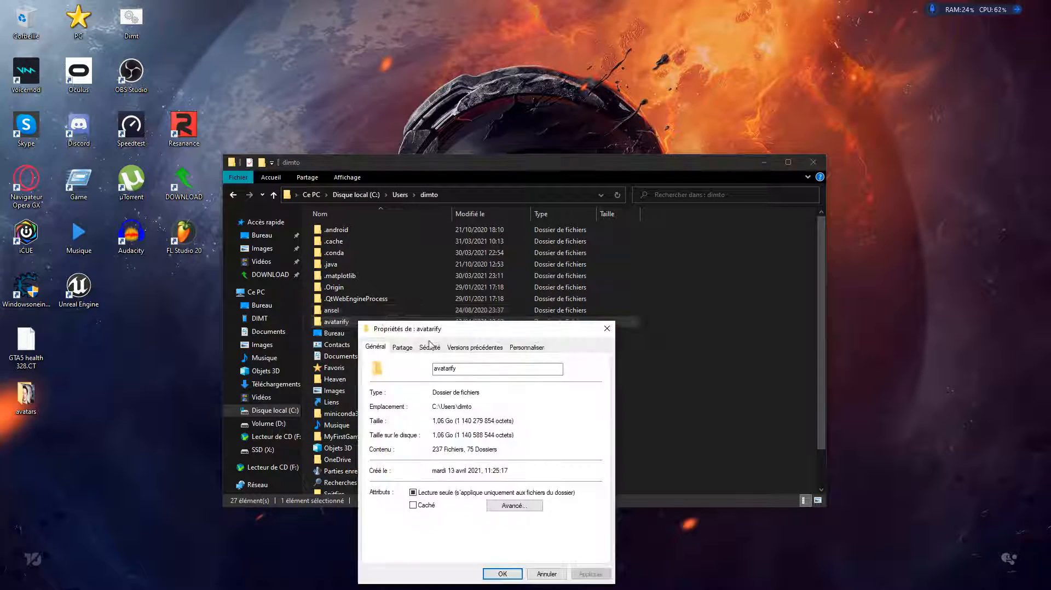
pyautogui.moveTo(462, 336); pyautogui.dragTo(489, 250)
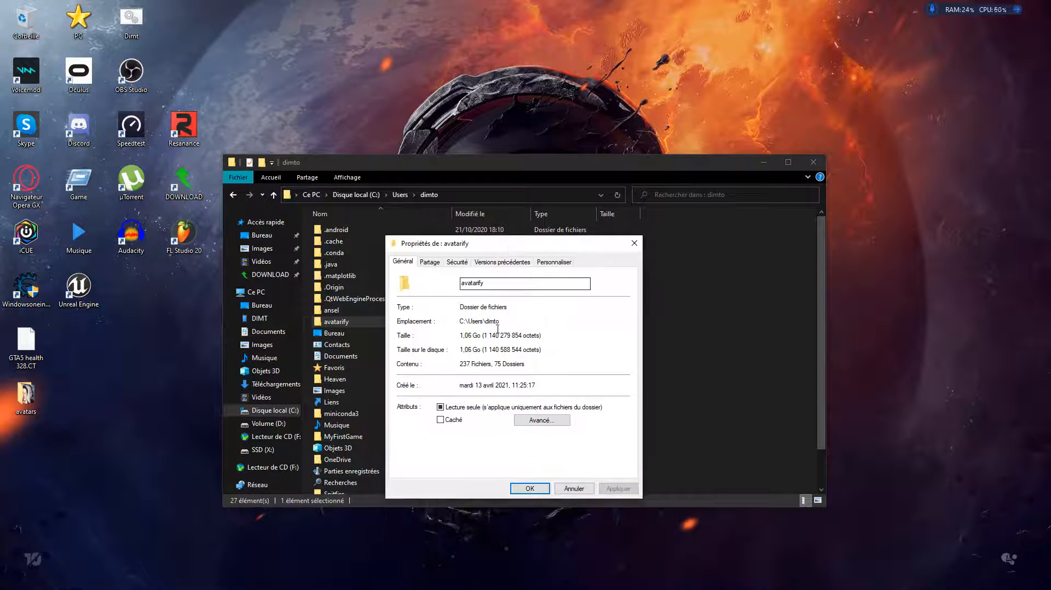
pyautogui.click(634, 241)
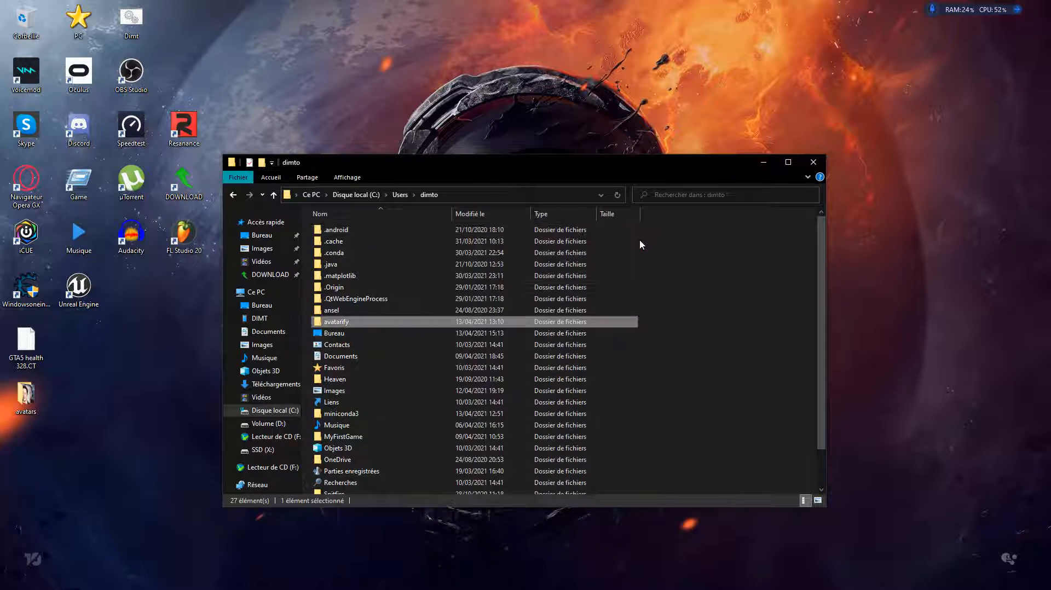
# Look inside the avatarify folder, select the run_windows file and close the window.
pyautogui.doubleClick(364, 322)
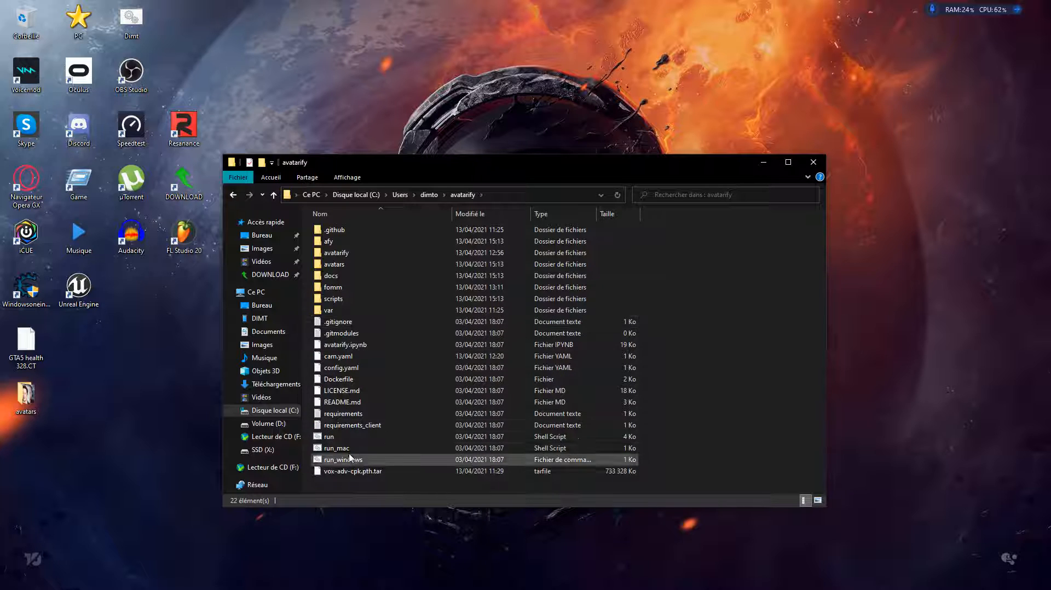
pyautogui.click(340, 464)
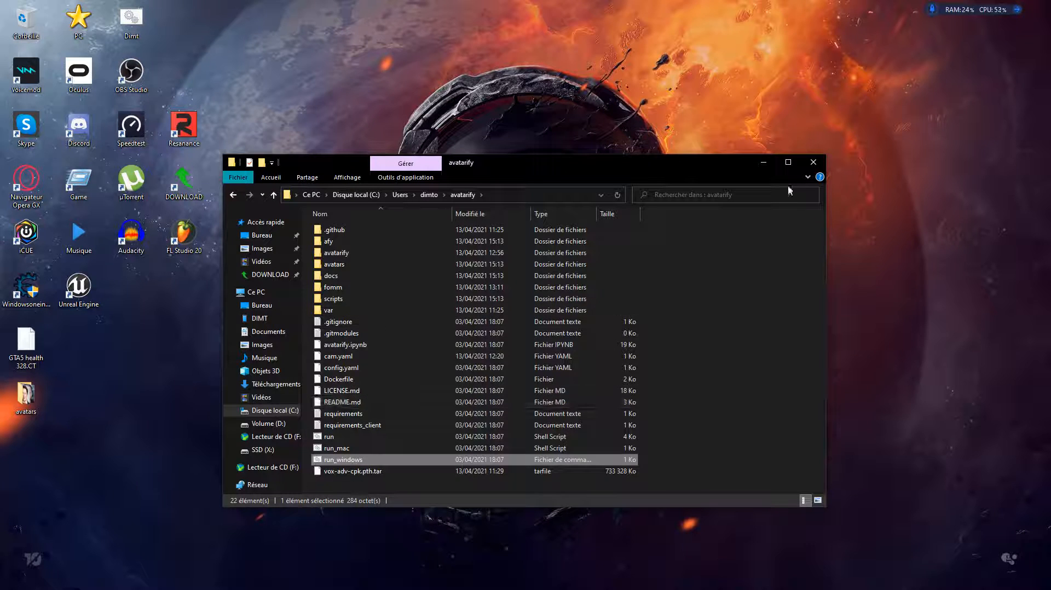
pyautogui.click(820, 165)
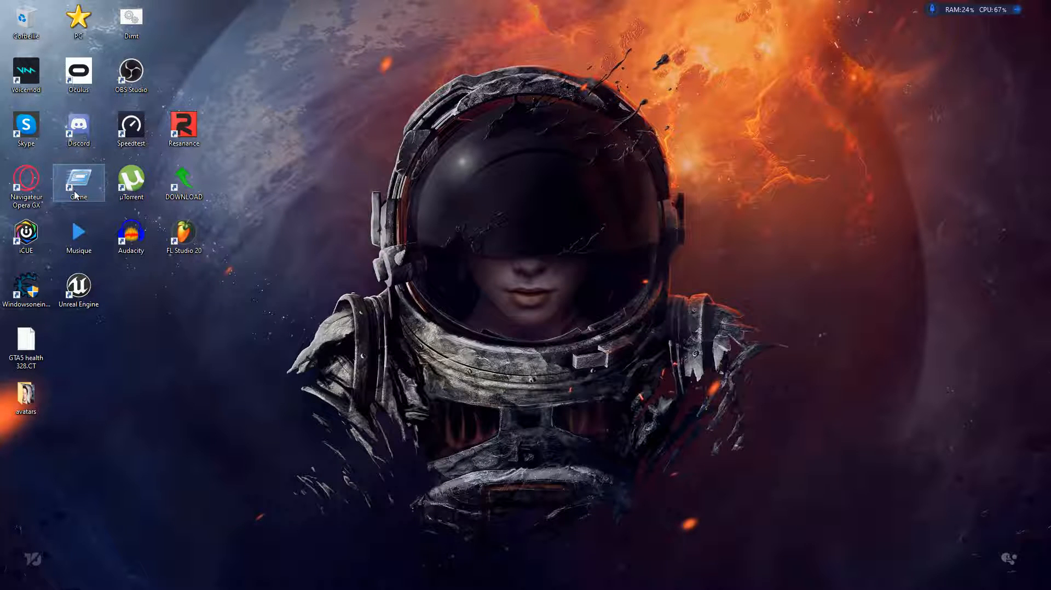
# Open the deepfake folder in DOWNLOAD and locate the Git-2.31.1-64-bit and Miniconda3 installers.
pyautogui.doubleClick(96, 196)
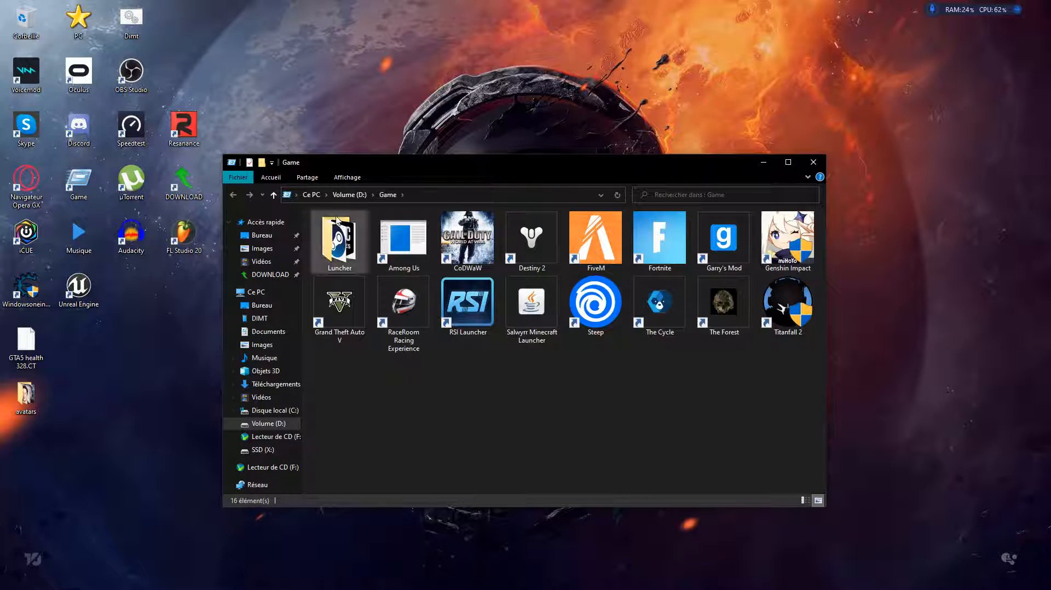
pyautogui.click(260, 280)
pyautogui.doubleClick(340, 241)
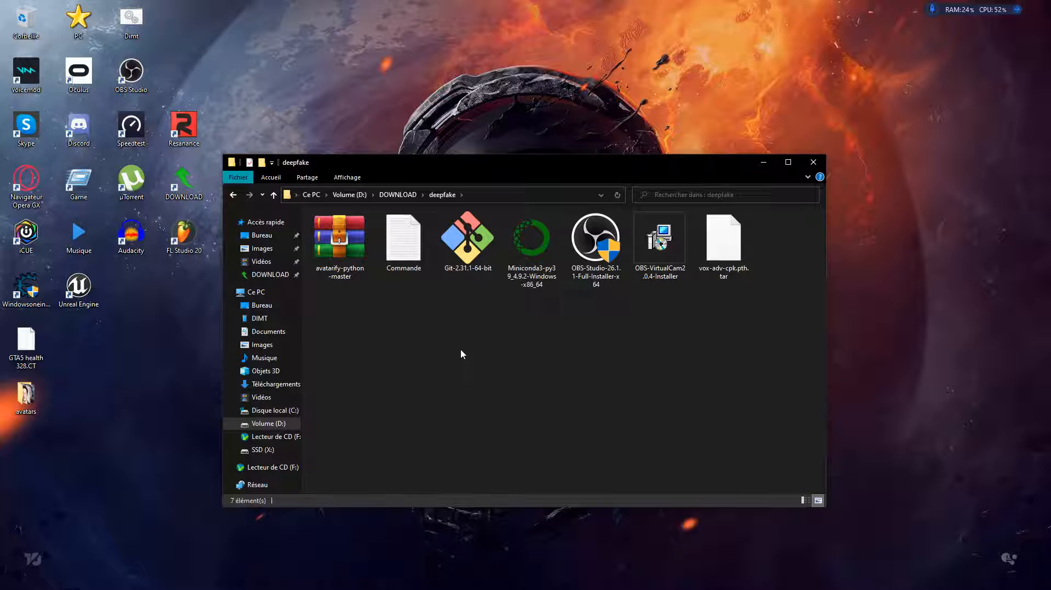
pyautogui.click(468, 241)
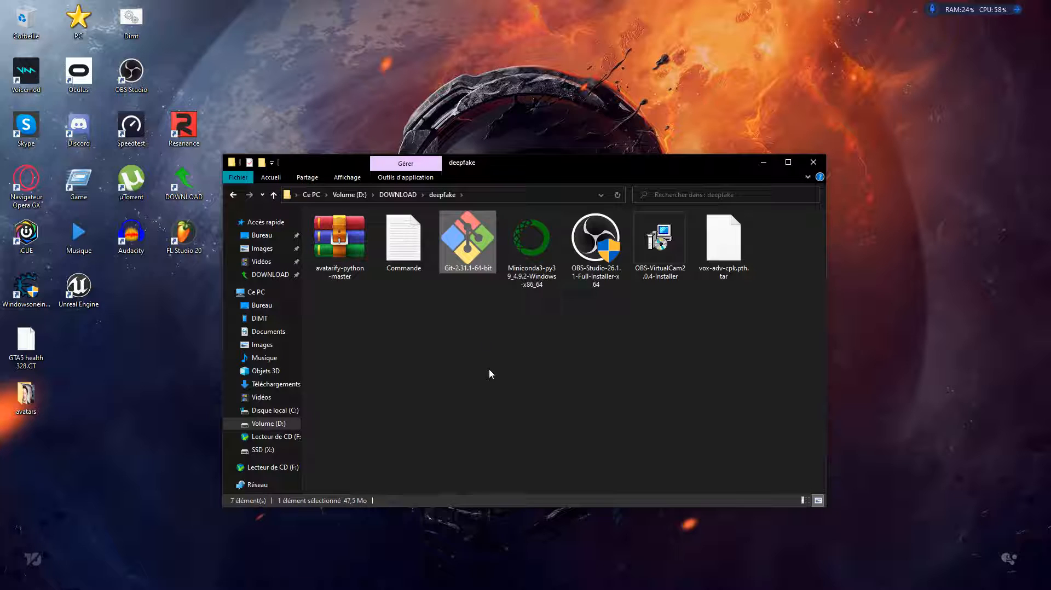
pyautogui.click(529, 263)
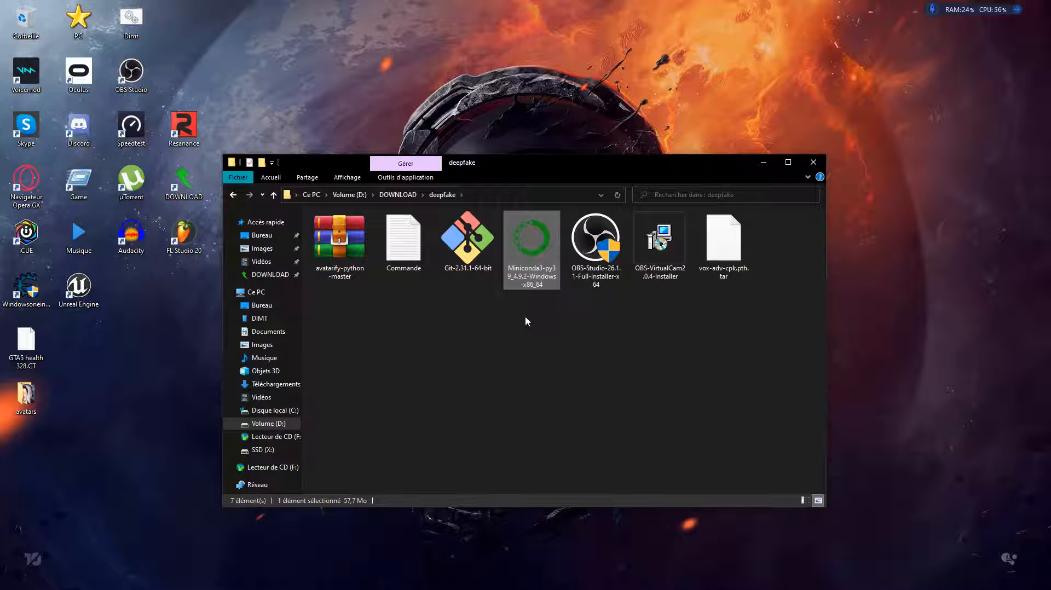
# Run the Miniconda3 setup, accept the license, check the destination folder on the install location page, and cancel the installation.
pyautogui.click(467, 241)
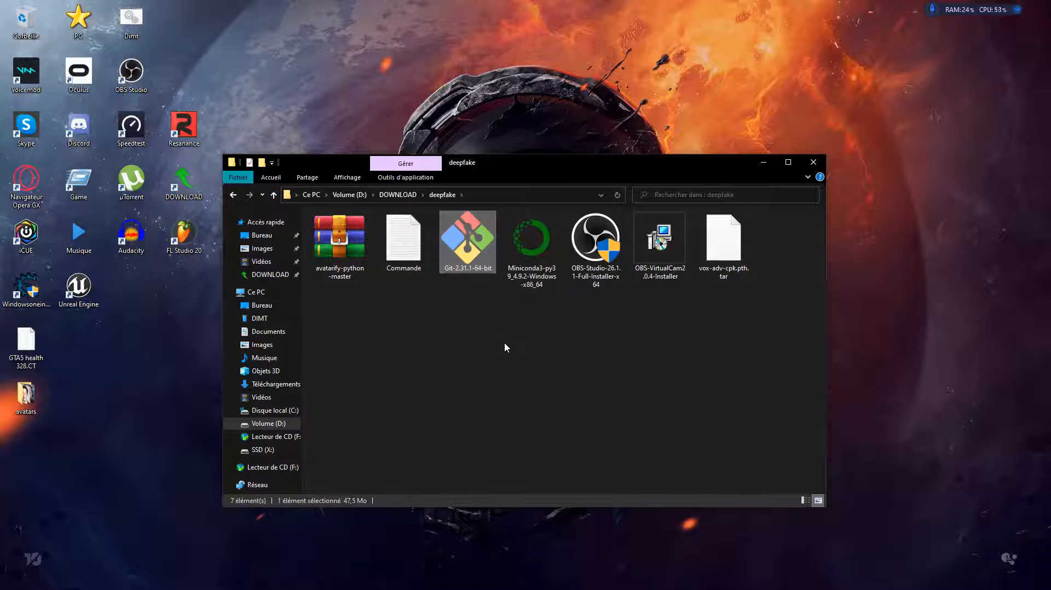
pyautogui.click(523, 263)
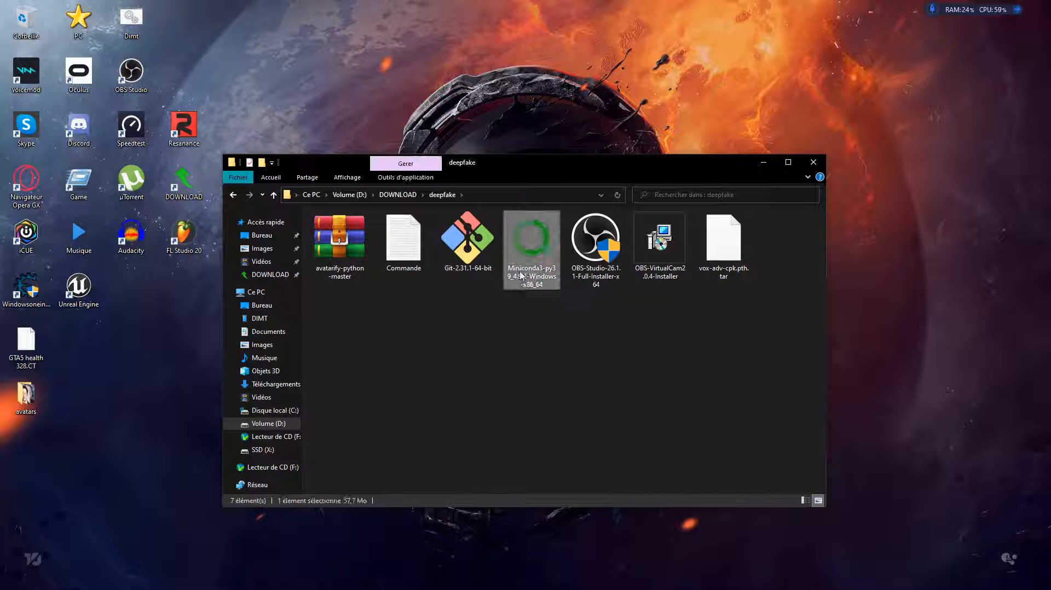
pyautogui.click(588, 389)
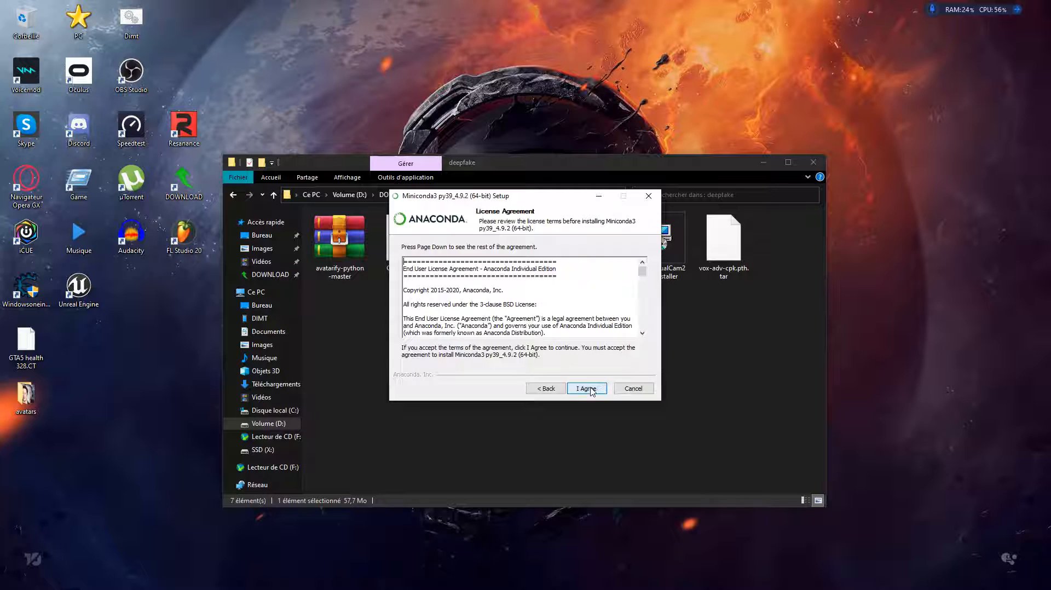
pyautogui.click(587, 392)
pyautogui.click(590, 389)
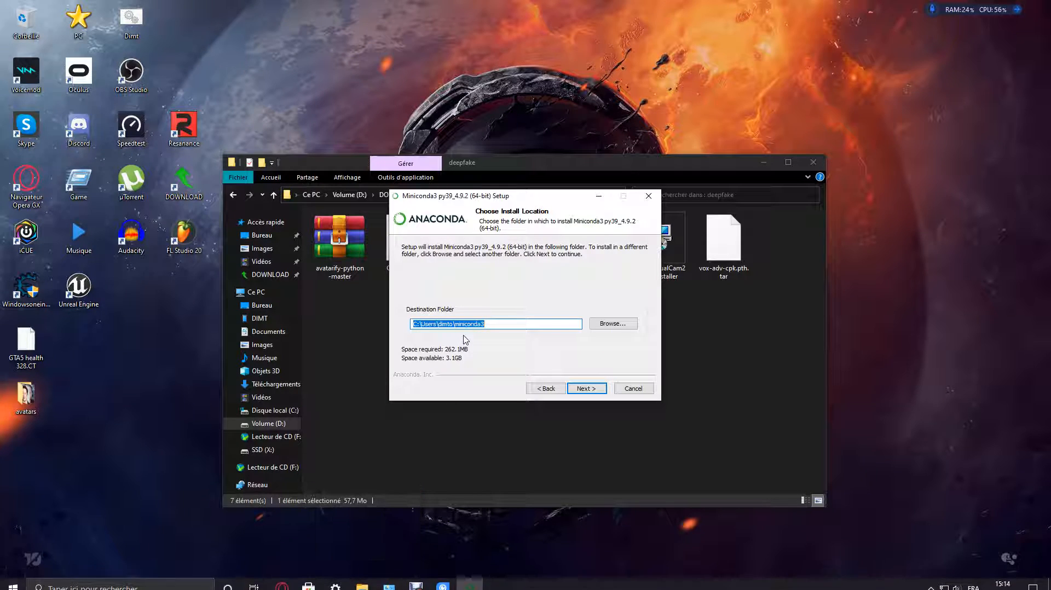
pyautogui.moveTo(369, 588)
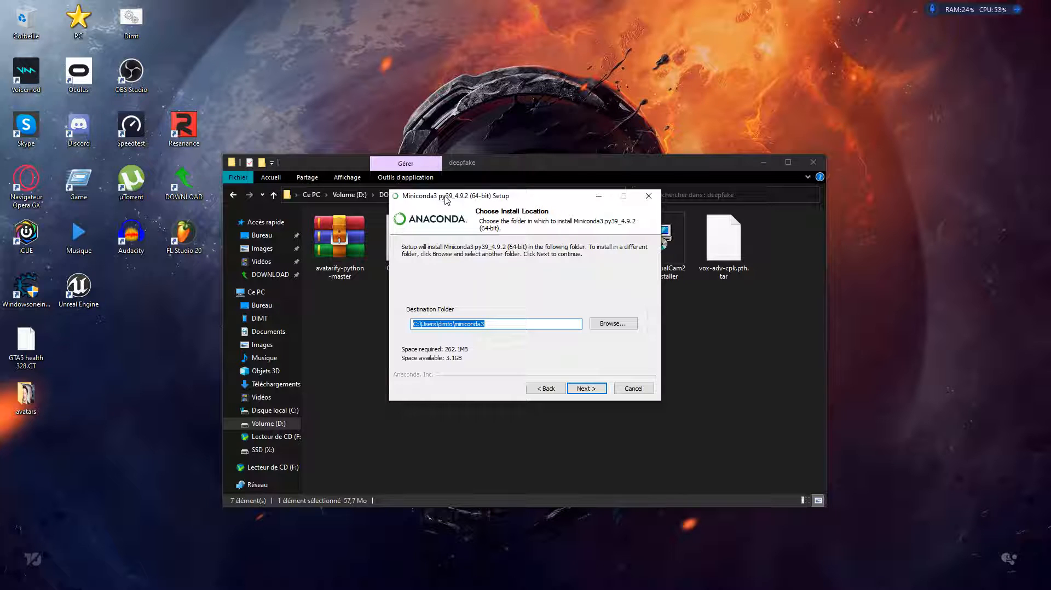
pyautogui.click(487, 324)
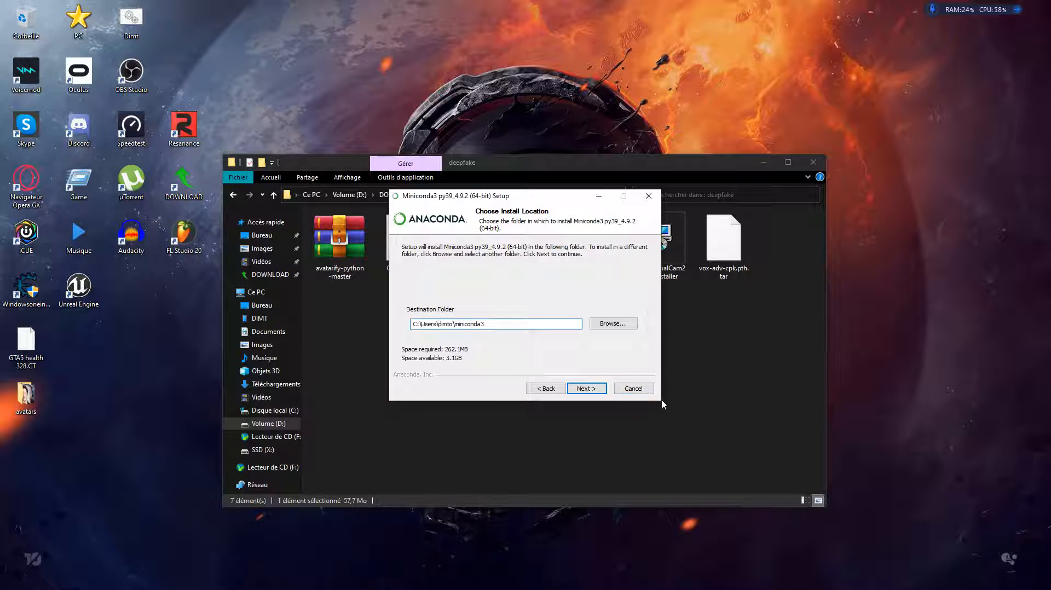
pyautogui.click(630, 388)
pyautogui.click(574, 339)
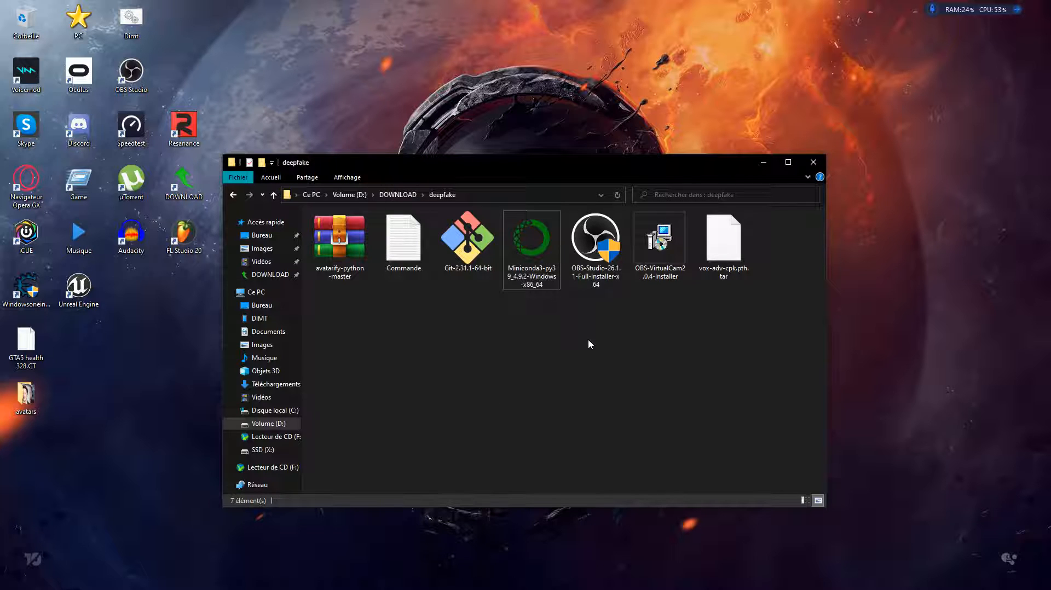
# Copy the vox-adv-cpk.pth.tar file from the deepfake folder.
pyautogui.moveTo(497, 316); pyautogui.dragTo(482, 216)
pyautogui.moveTo(319, 335); pyautogui.dragTo(340, 239)
pyautogui.moveTo(421, 329); pyautogui.dragTo(395, 245)
pyautogui.moveTo(671, 391); pyautogui.dragTo(748, 263)
pyautogui.moveTo(754, 324); pyautogui.dragTo(712, 269)
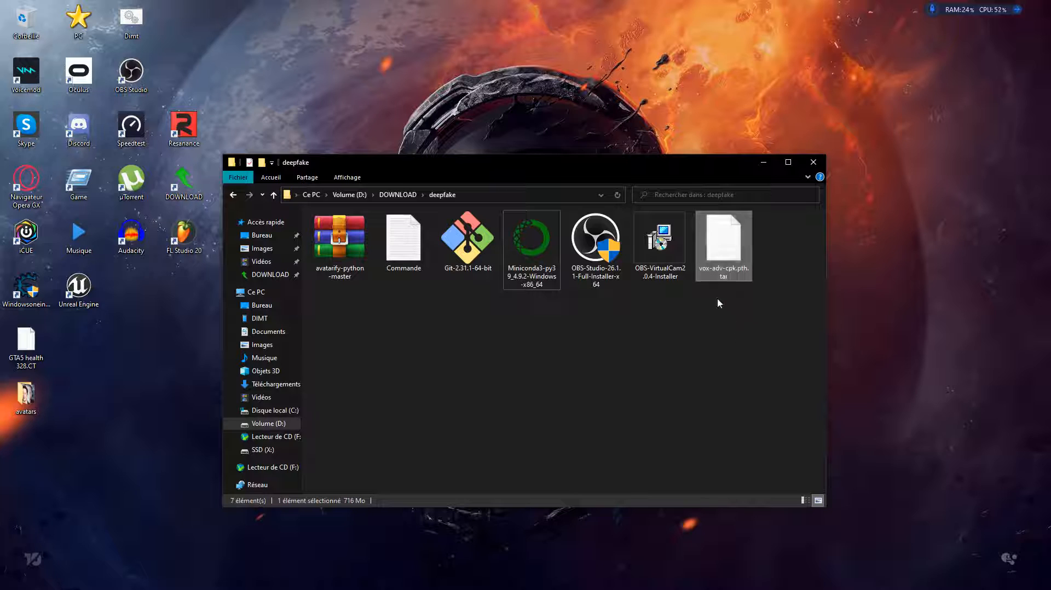
pyautogui.rightClick(724, 256)
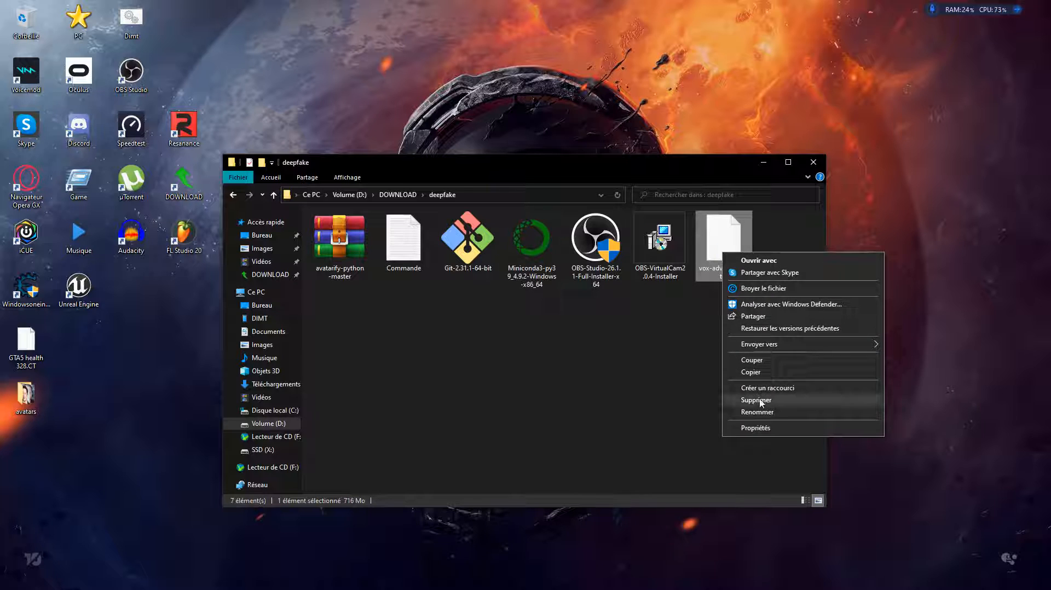
pyautogui.click(761, 386)
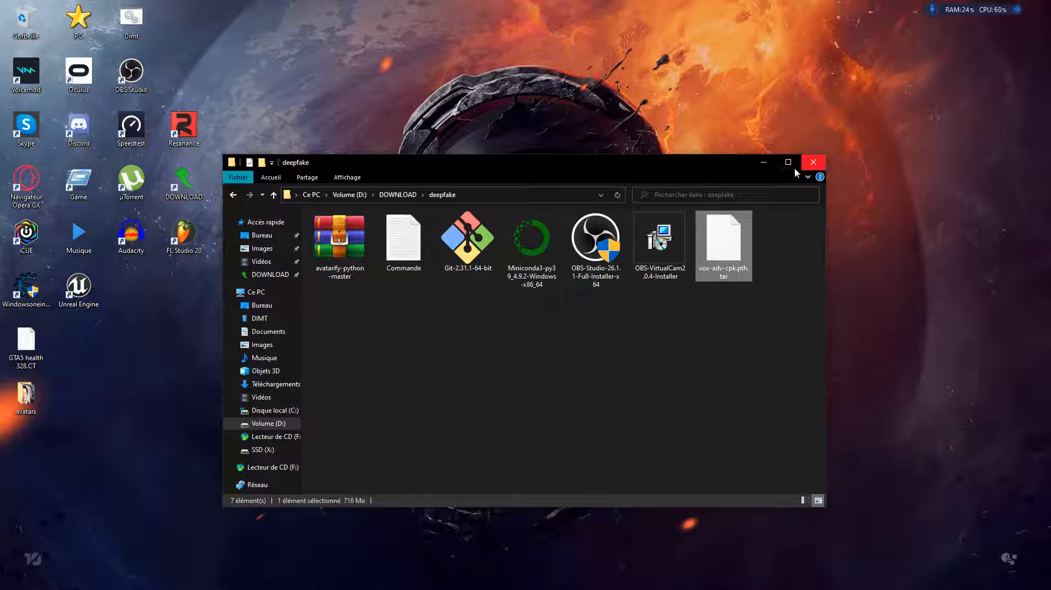
# Open the avatarify folder in the user's profile folder under Users on C: and locate vox-adv-cpk.pth.tar in it.
pyautogui.click(260, 412)
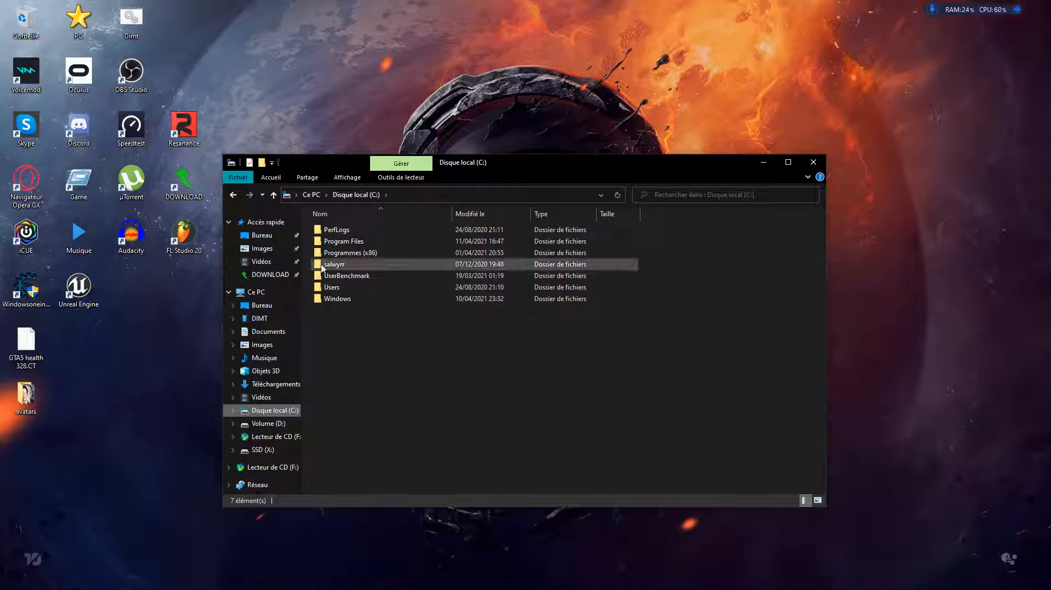
pyautogui.doubleClick(332, 288)
pyautogui.click(336, 241)
pyautogui.doubleClick(332, 230)
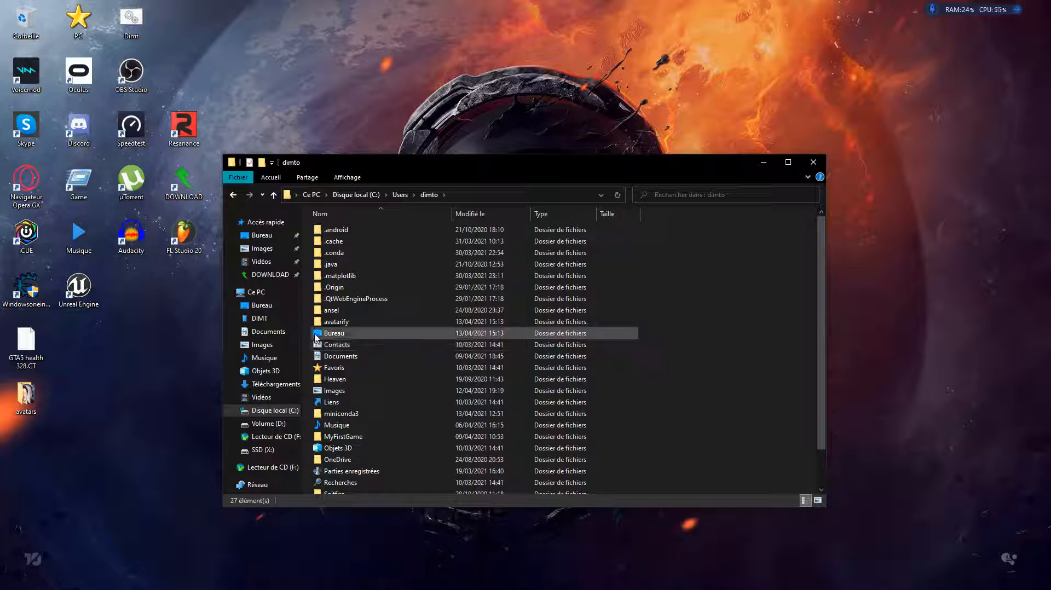
pyautogui.doubleClick(351, 322)
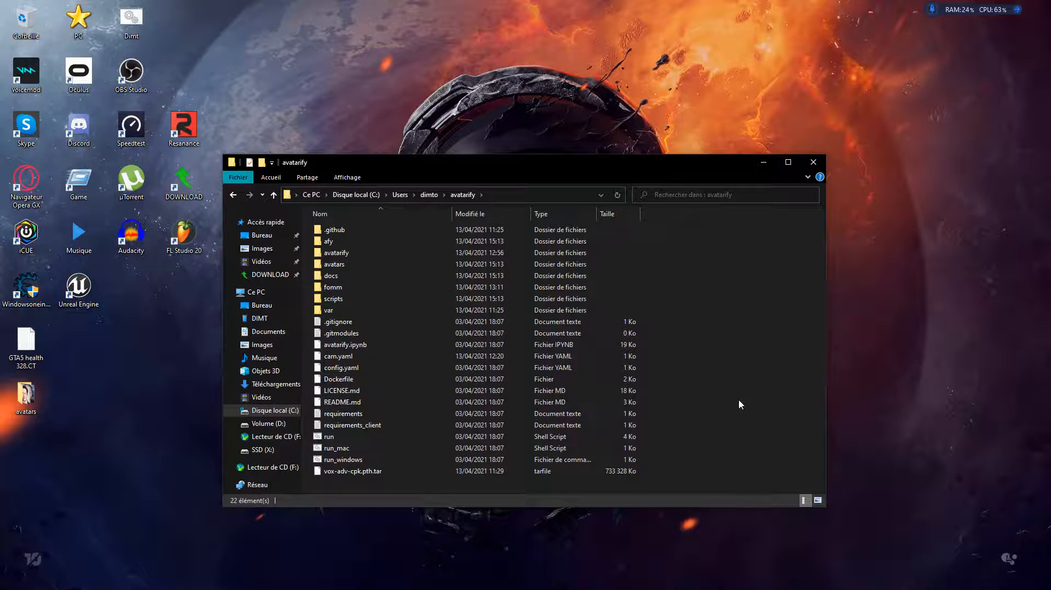
pyautogui.click(358, 472)
pyautogui.click(339, 485)
pyautogui.rightClick(744, 318)
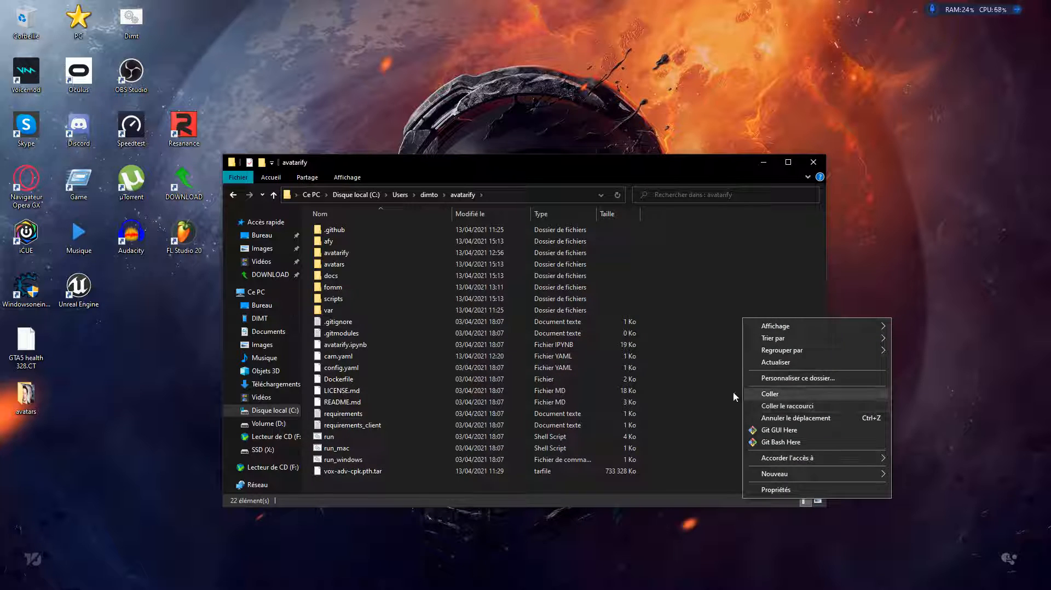
pyautogui.click(696, 322)
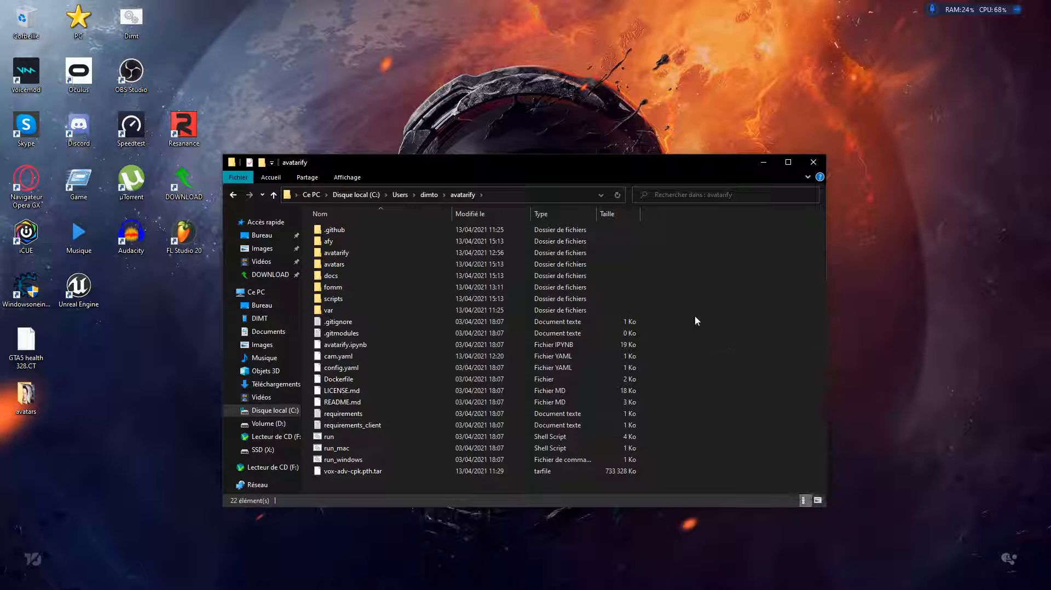
# Return to the deepfake folder in DOWNLOAD, then search for "mini" and launch Anaconda Prompt (miniconda3).
pyautogui.click(271, 274)
pyautogui.doubleClick(340, 236)
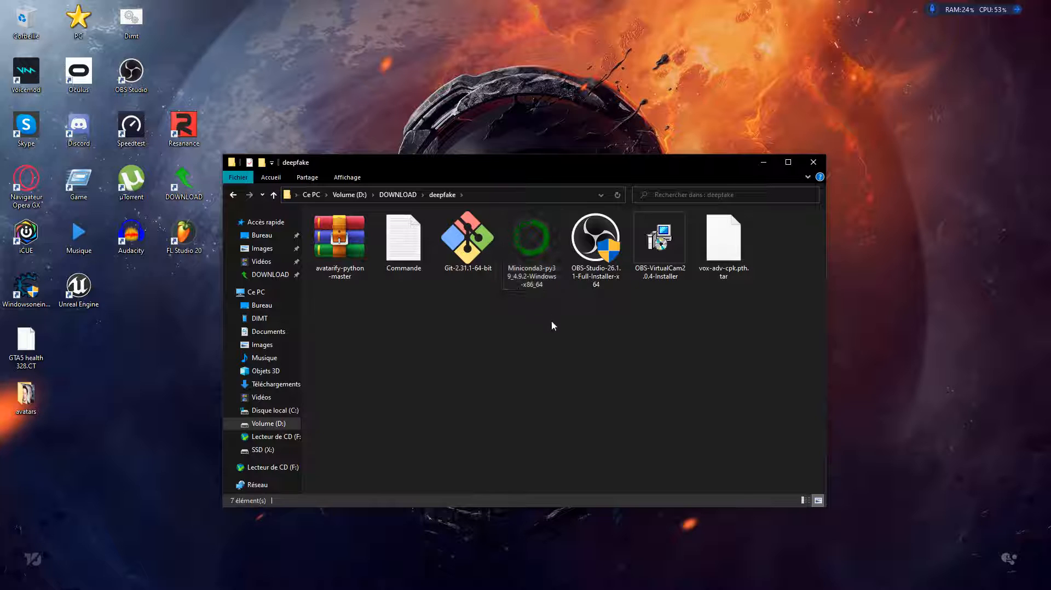
pyautogui.press('super')
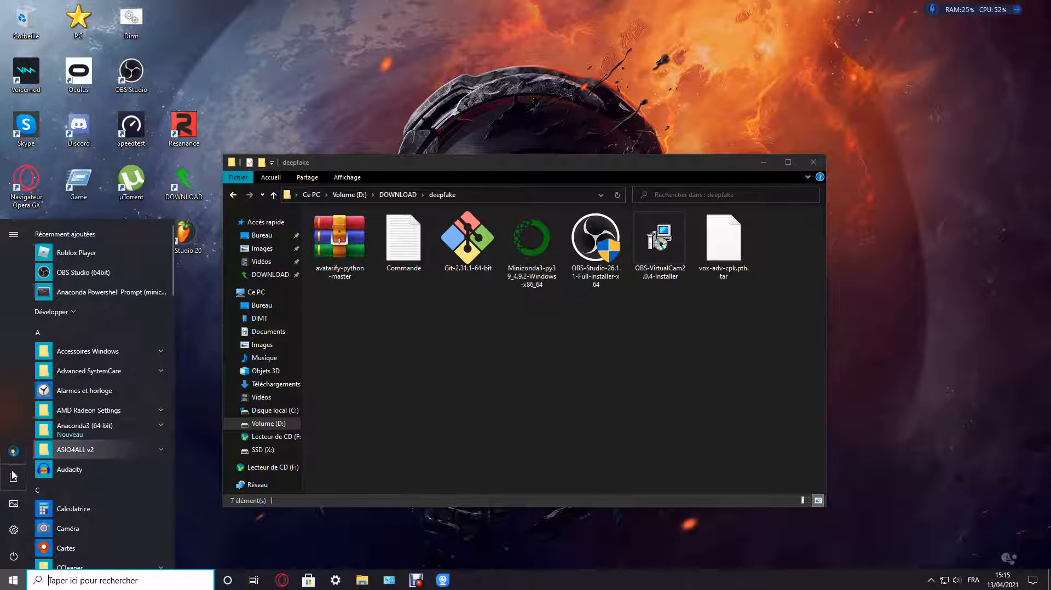
pyautogui.write('mini')
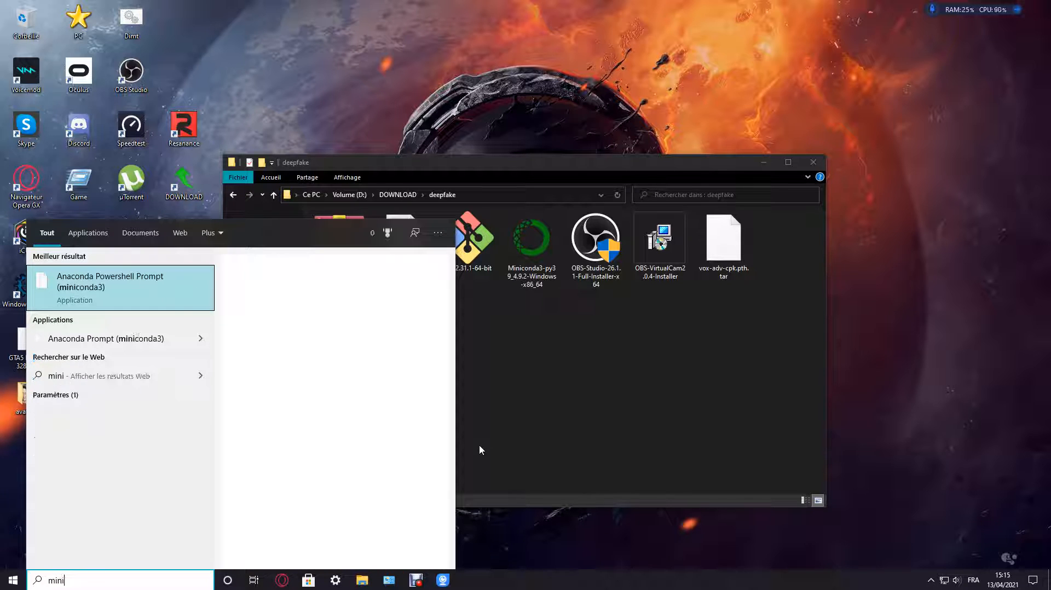
pyautogui.click(113, 341)
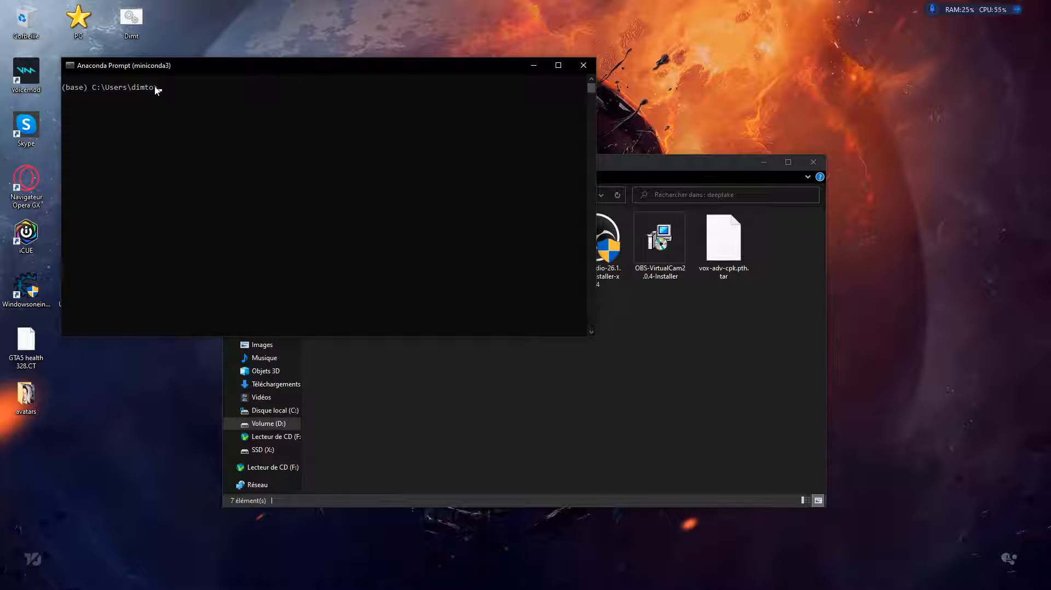
pyautogui.moveTo(288, 69); pyautogui.dragTo(242, 74)
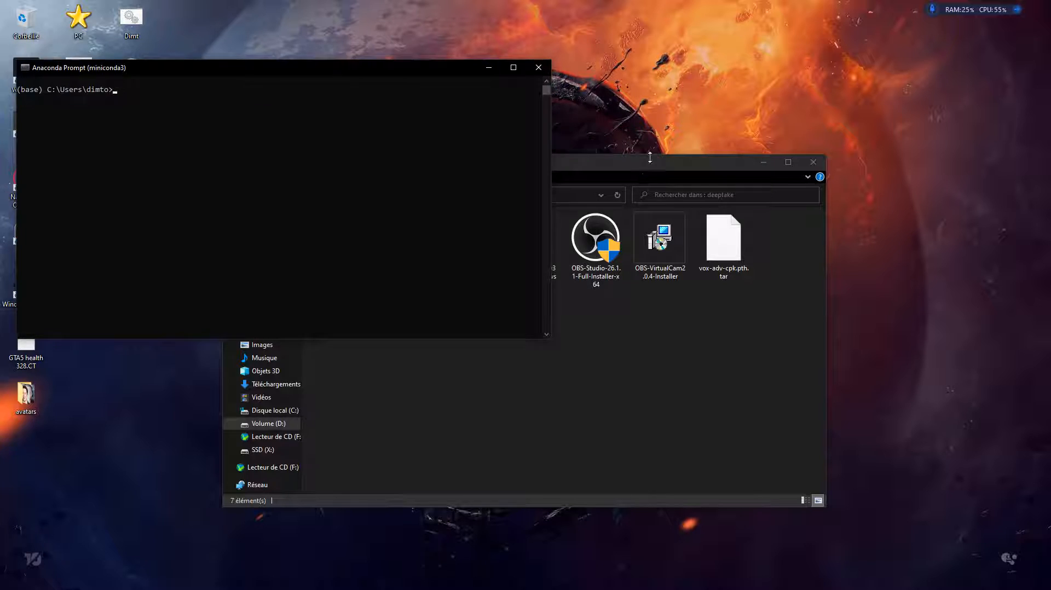
# Open the Commande text file from the deepfake folder and place its window beside the Anaconda Prompt.
pyautogui.click(624, 155)
pyautogui.moveTo(618, 164); pyautogui.dragTo(707, 173)
pyautogui.click(535, 244)
pyautogui.doubleClick(535, 243)
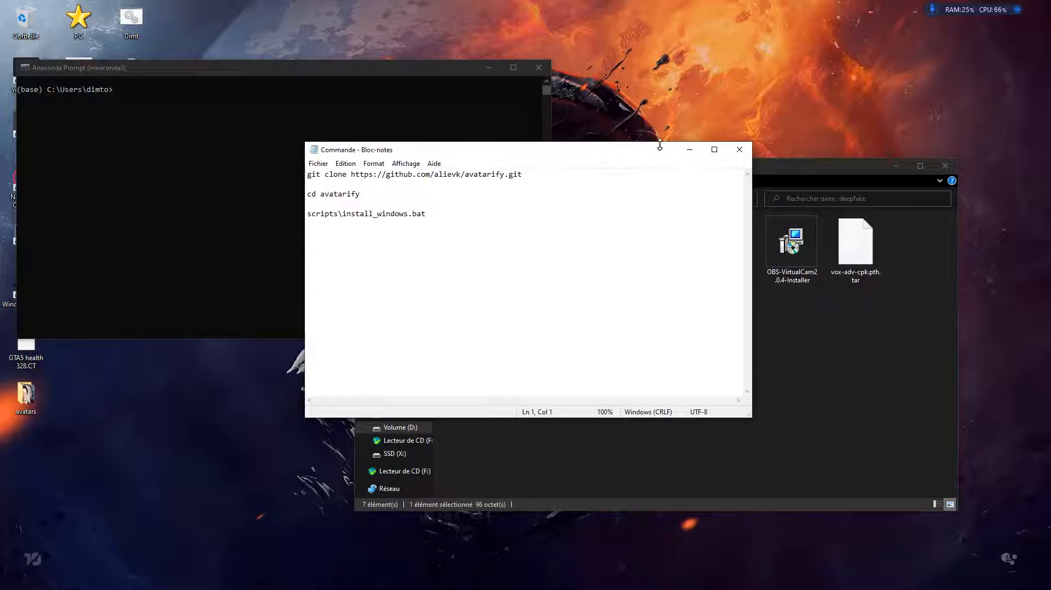
pyautogui.moveTo(590, 150); pyautogui.dragTo(844, 155)
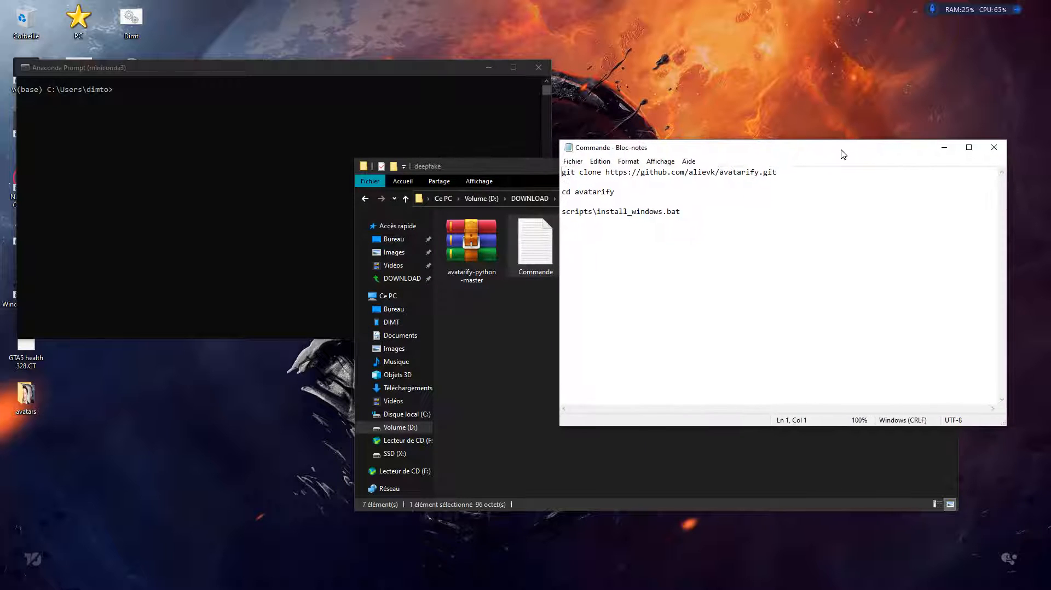
# Copy the command "cd avatarify" from the Commande file and run it in the Anaconda Prompt.
pyautogui.click(438, 74)
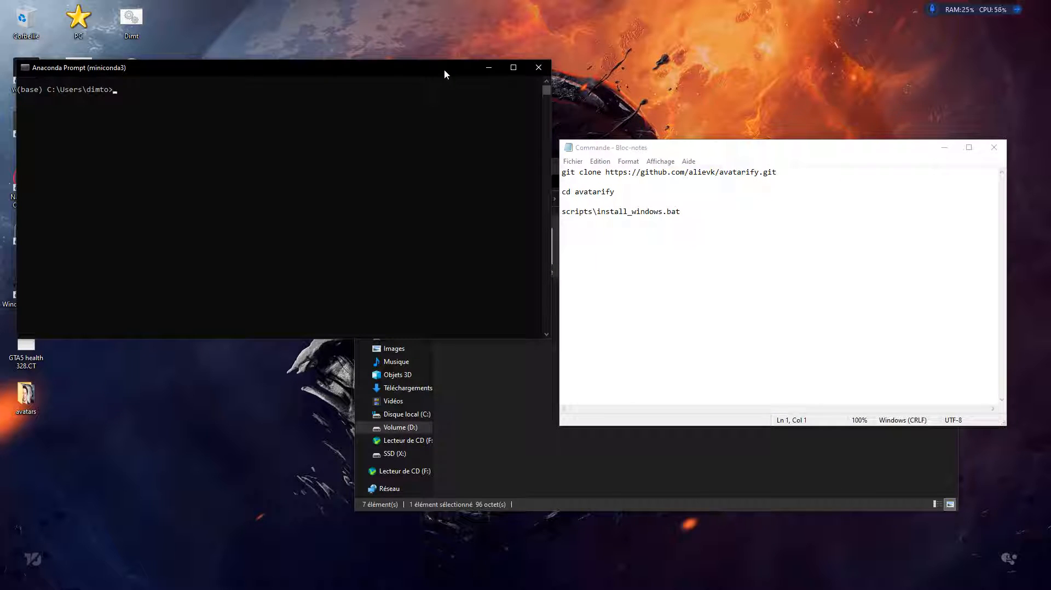
pyautogui.click(619, 194)
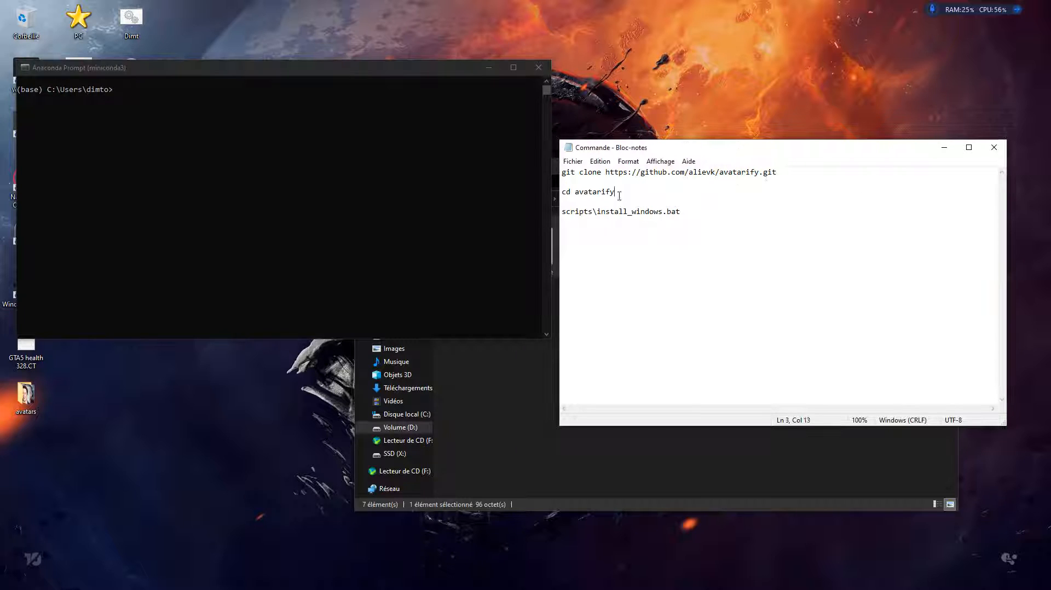
pyautogui.moveTo(619, 194); pyautogui.dragTo(561, 191)
pyautogui.hotkey('ctrl', 'c')
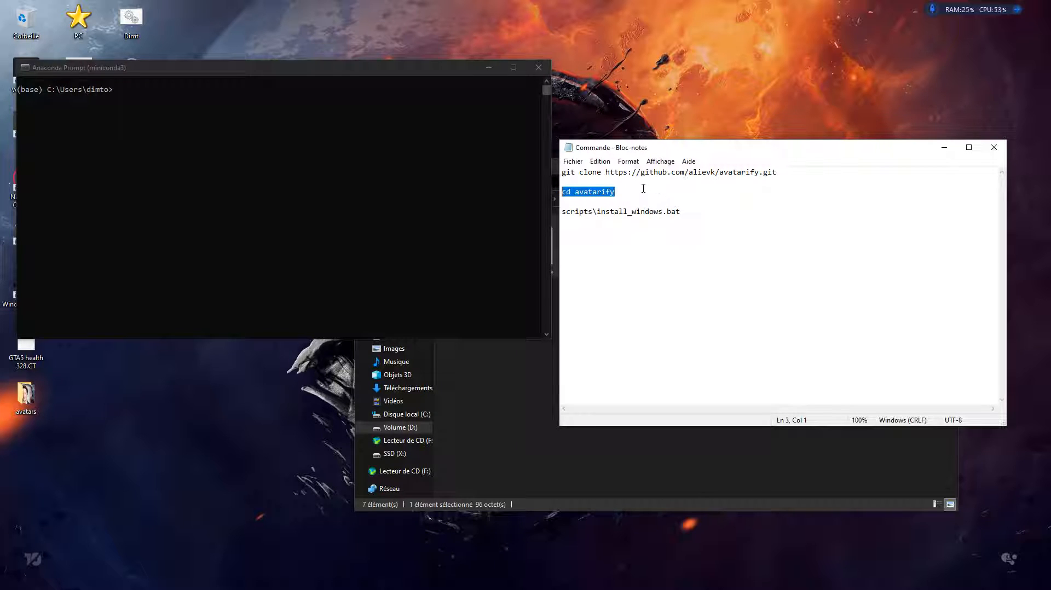
pyautogui.click(151, 87)
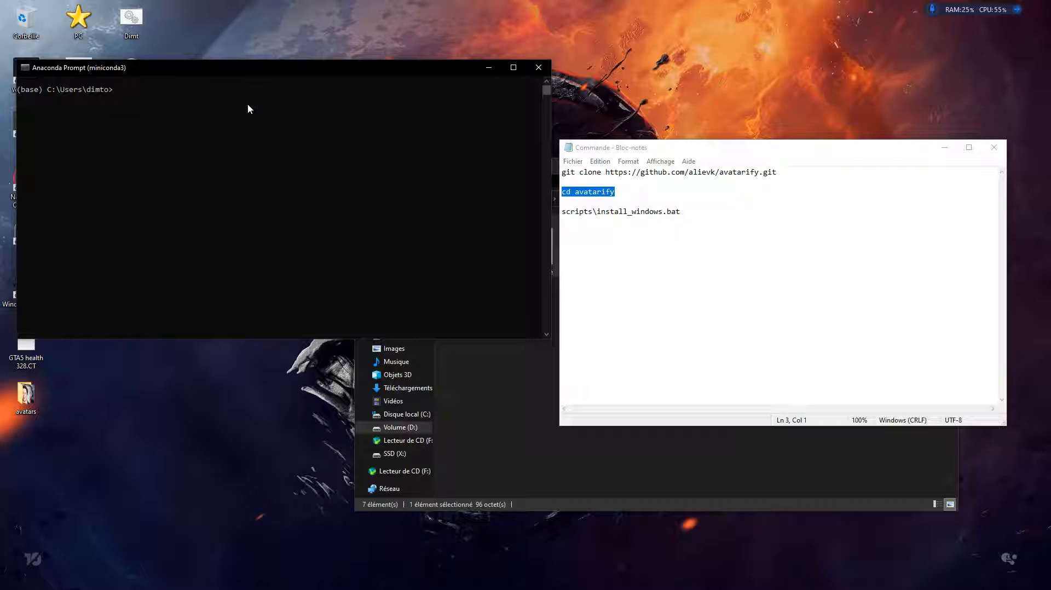
pyautogui.hotkey('ctrl', 'v')
pyautogui.press('Return')
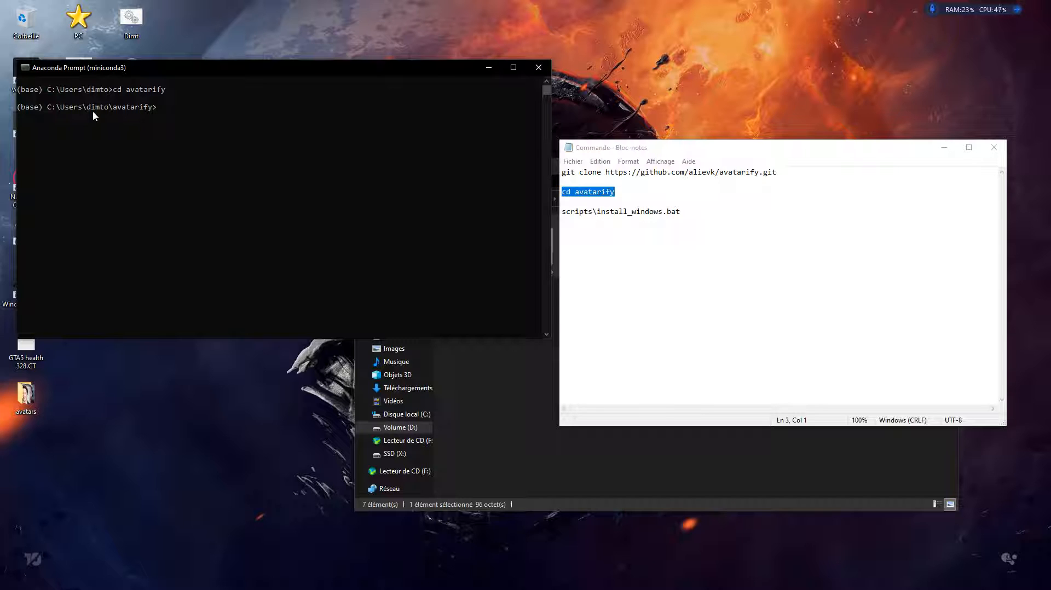
pyautogui.moveTo(789, 173); pyautogui.dragTo(564, 174)
pyautogui.hotkey('ctrl', 'c')
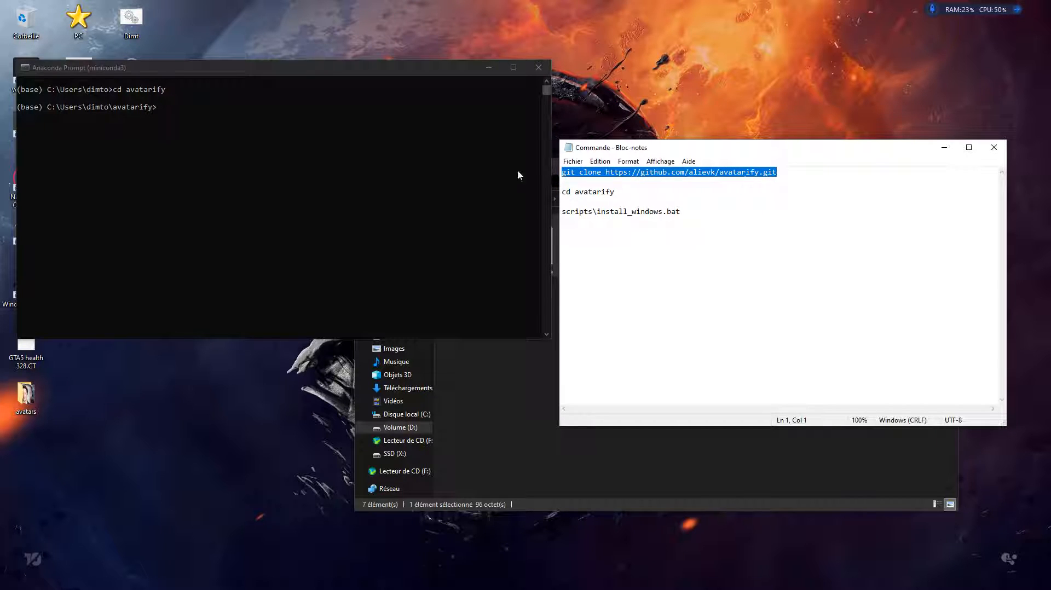
pyautogui.click(262, 165)
pyautogui.rightClick(300, 130)
pyautogui.press('Return')
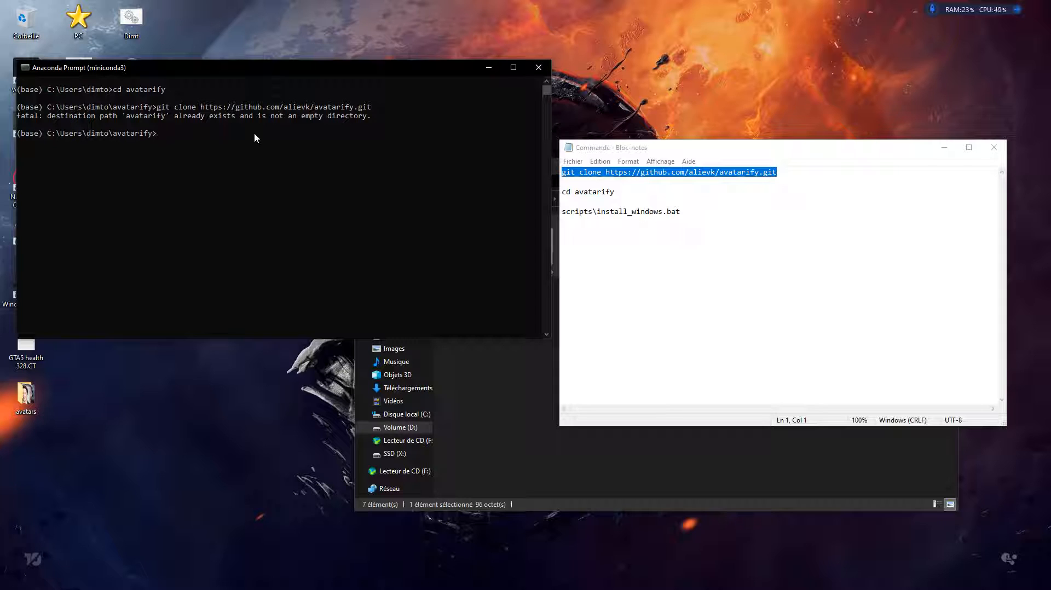
# Highlight the scripts\install_windows.bat command in the Commande file and close the file.
pyautogui.moveTo(682, 211); pyautogui.dragTo(563, 211)
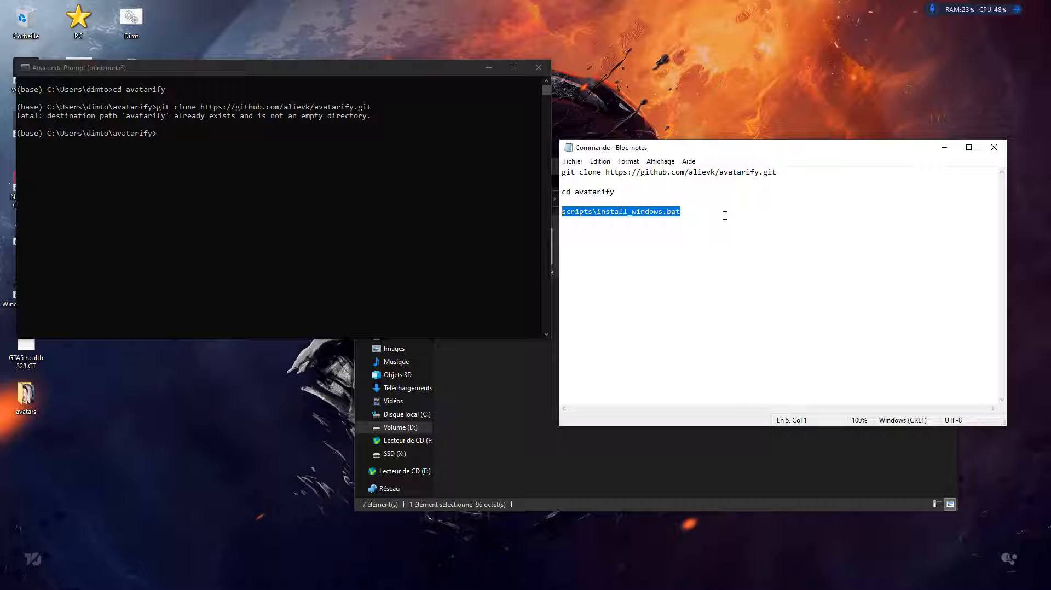
pyautogui.click(431, 64)
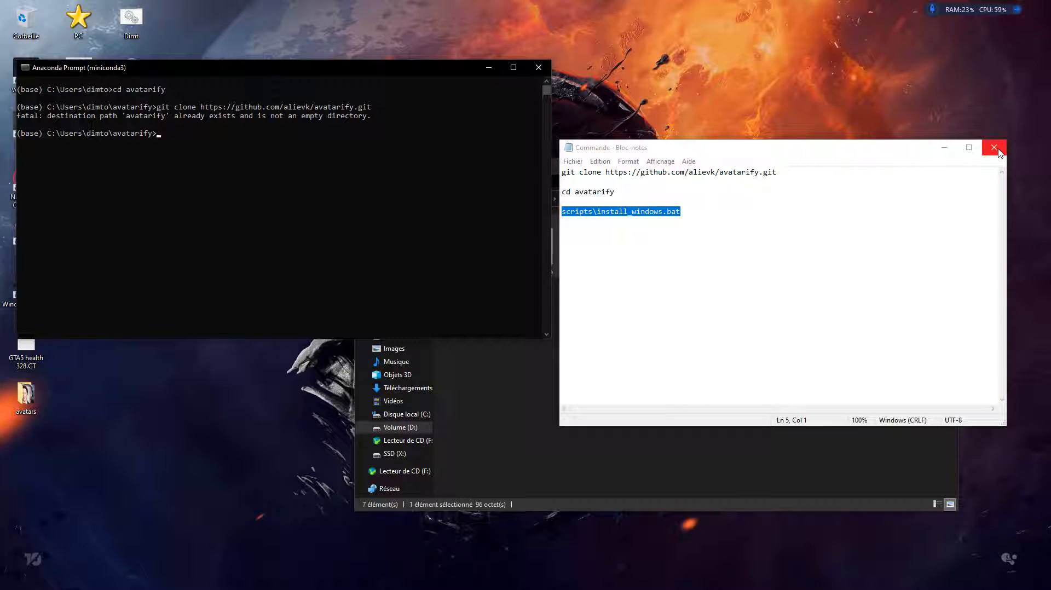
pyautogui.click(994, 147)
# Locate the OBS-Studio and OBS-VirtualCam installers in the deepfake folder, close the folder and centre the Anaconda Prompt window.
pyautogui.moveTo(807, 175); pyautogui.dragTo(831, 113)
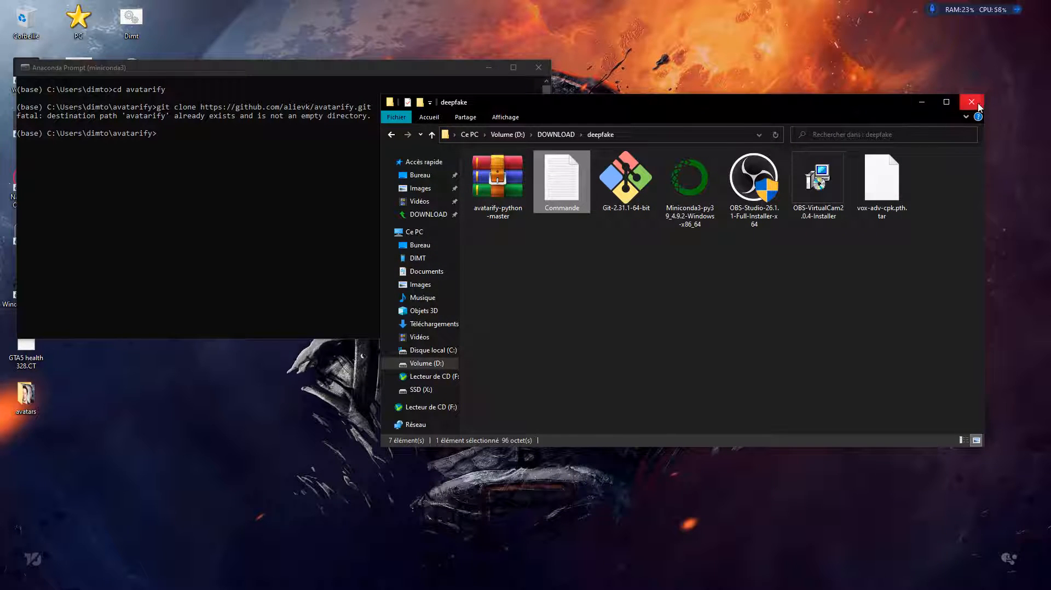
pyautogui.moveTo(754, 257); pyautogui.dragTo(850, 153)
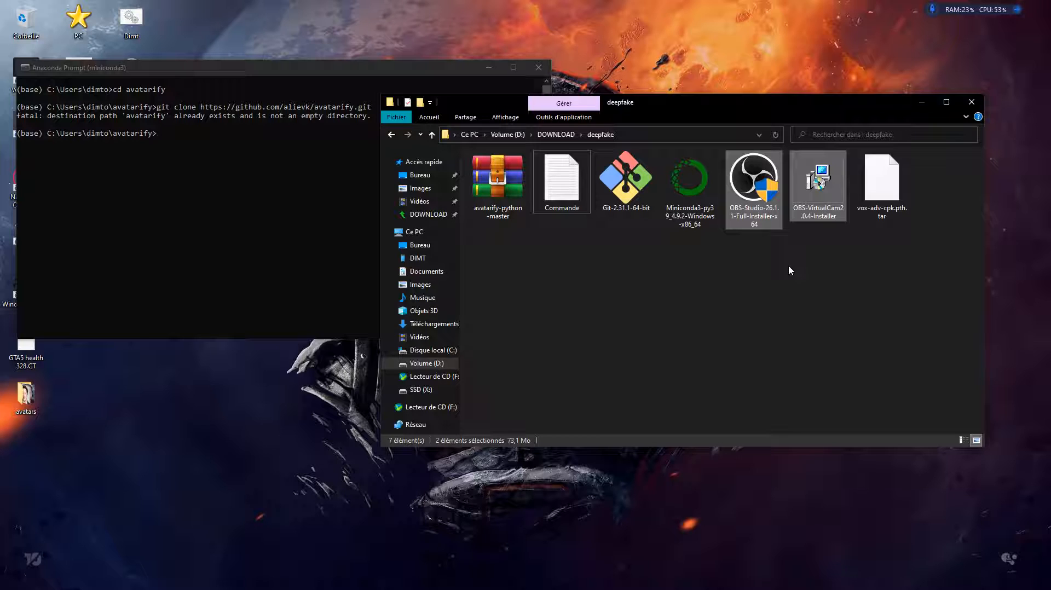
pyautogui.moveTo(754, 245); pyautogui.dragTo(825, 214)
pyautogui.click(792, 254)
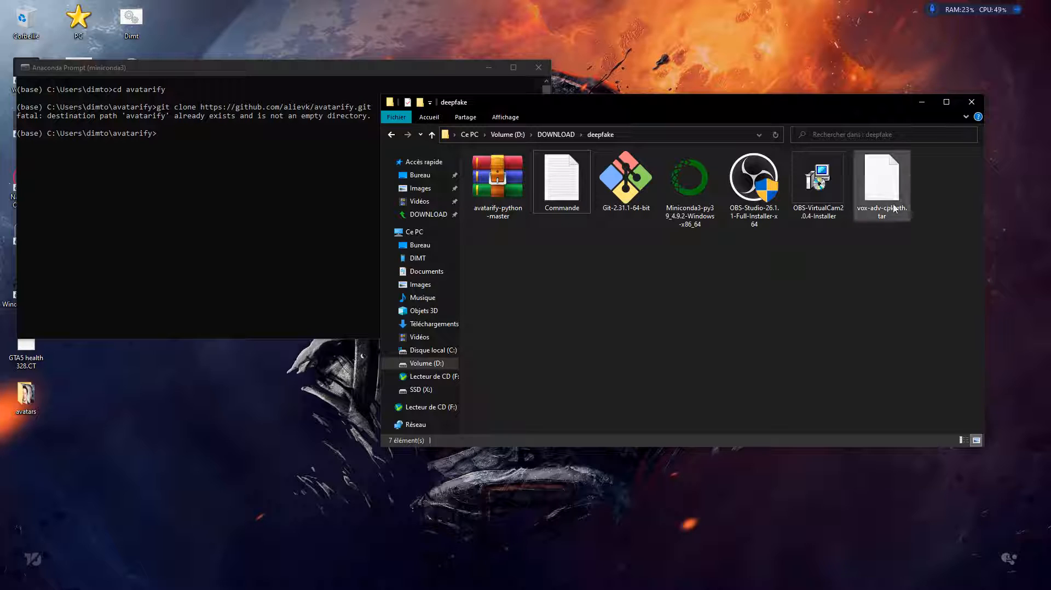
pyautogui.click(978, 107)
pyautogui.moveTo(386, 71); pyautogui.dragTo(579, 116)
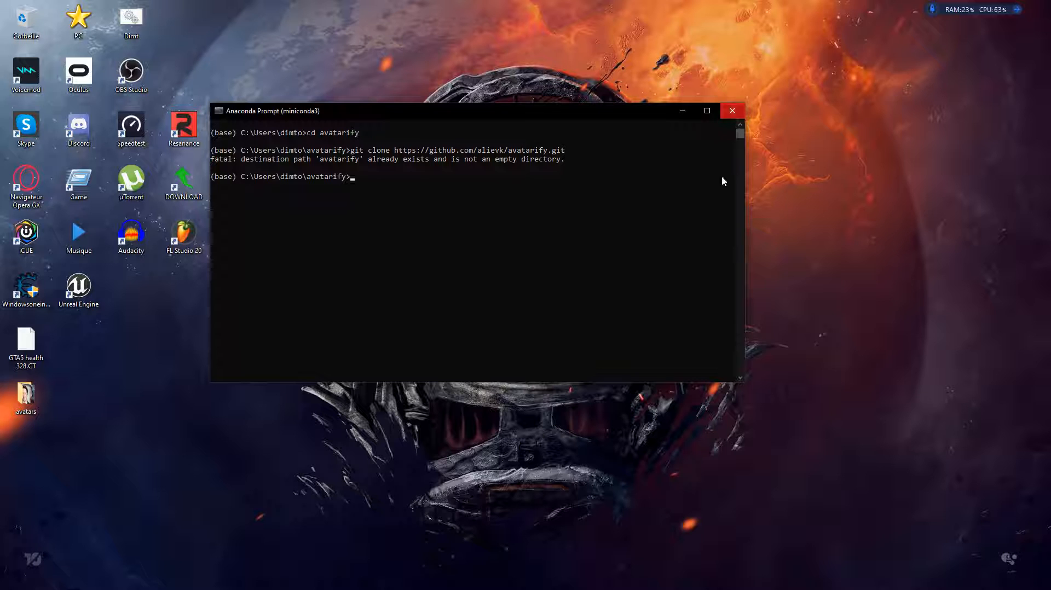
# Close the Anaconda Prompt, search Windows for "mini" and open Anaconda Powershell Prompt (miniconda3).
pyautogui.click(733, 110)
pyautogui.click(131, 582)
pyautogui.write('mini')
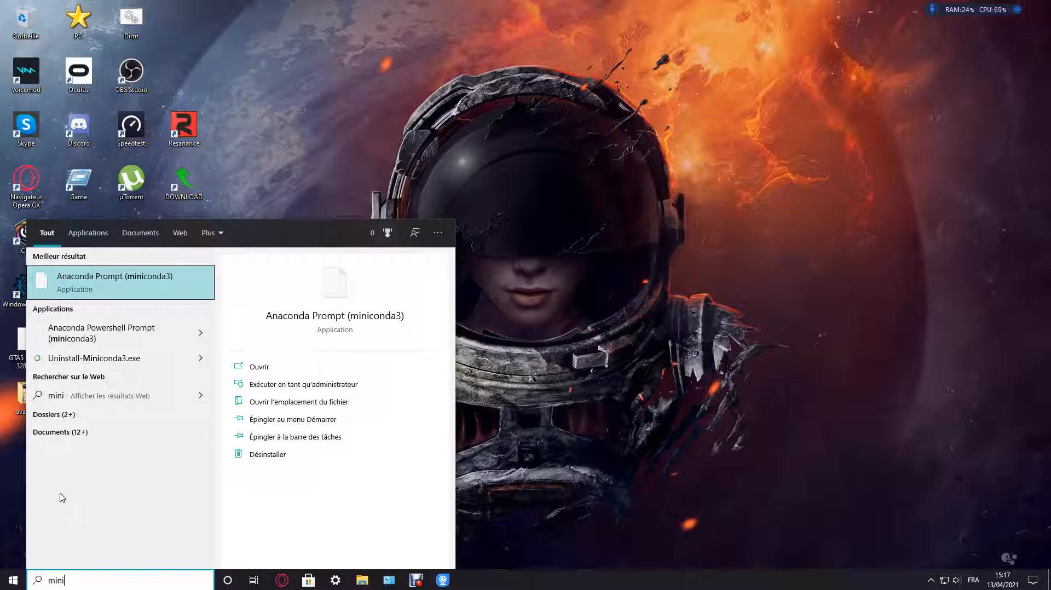
pyautogui.click(200, 333)
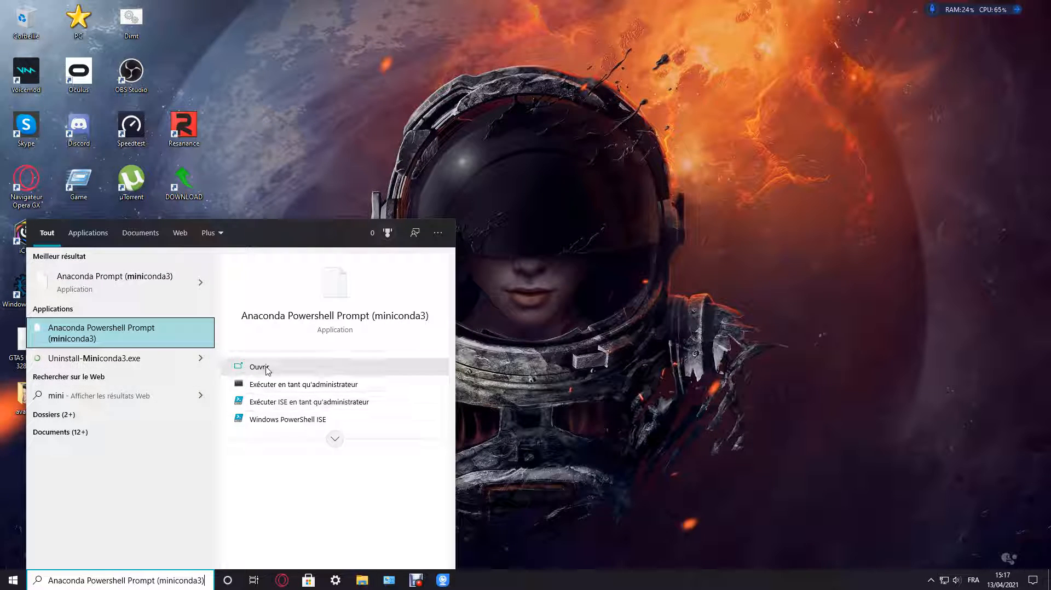
pyautogui.click(153, 329)
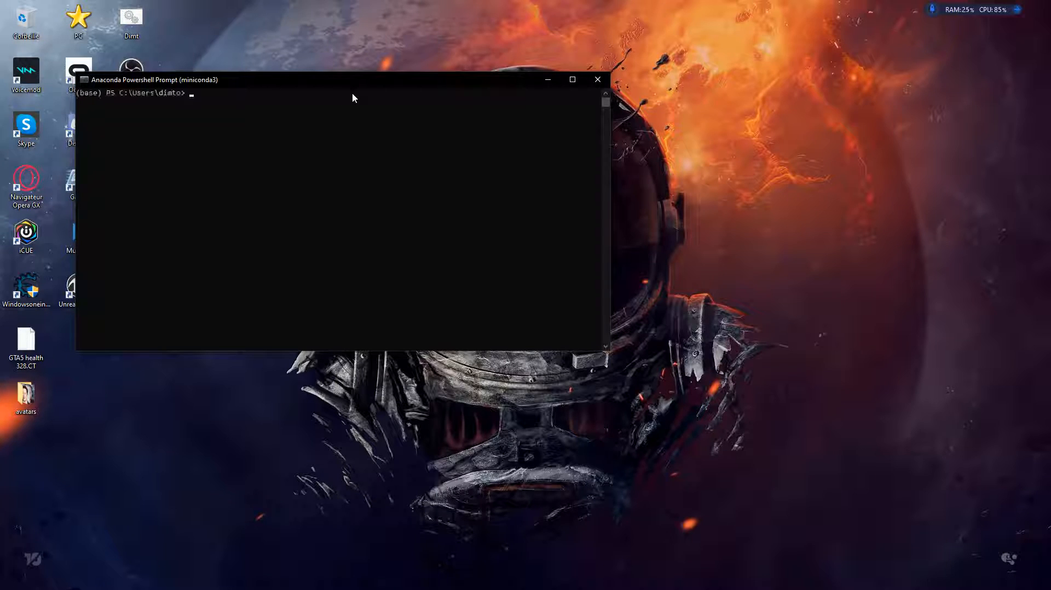
# Run cd avatarify in the Anaconda Powershell Prompt and enter run_windows.bat on the following line.
pyautogui.write('cd avatarify')
pyautogui.press('Return')
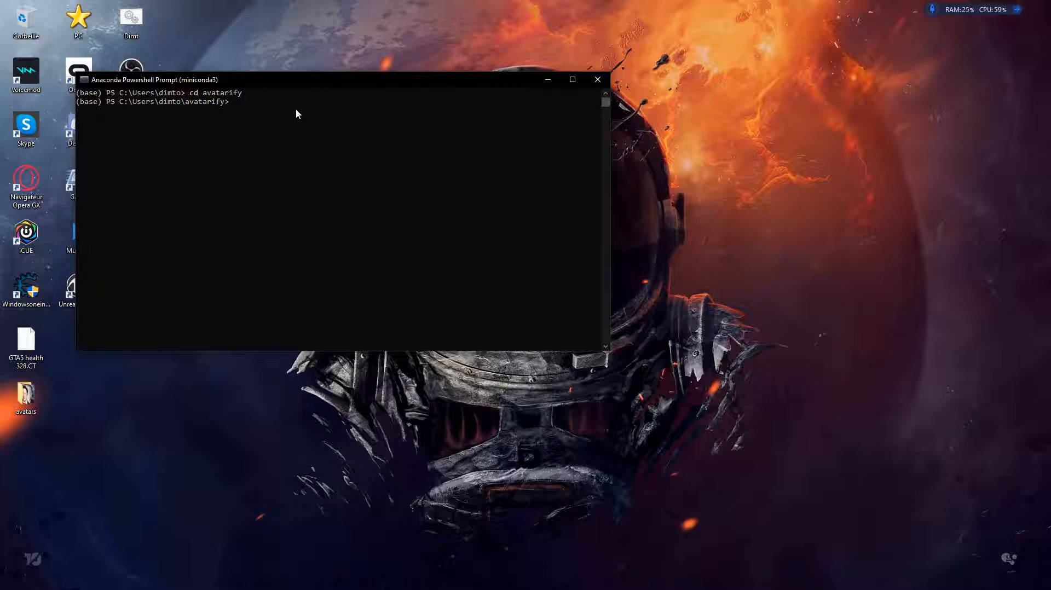
pyautogui.write('run_windows.bat')
# Open the avatarify folder inside the user's profile folder on Disque local (C:) in File Explorer.
pyautogui.click(362, 581)
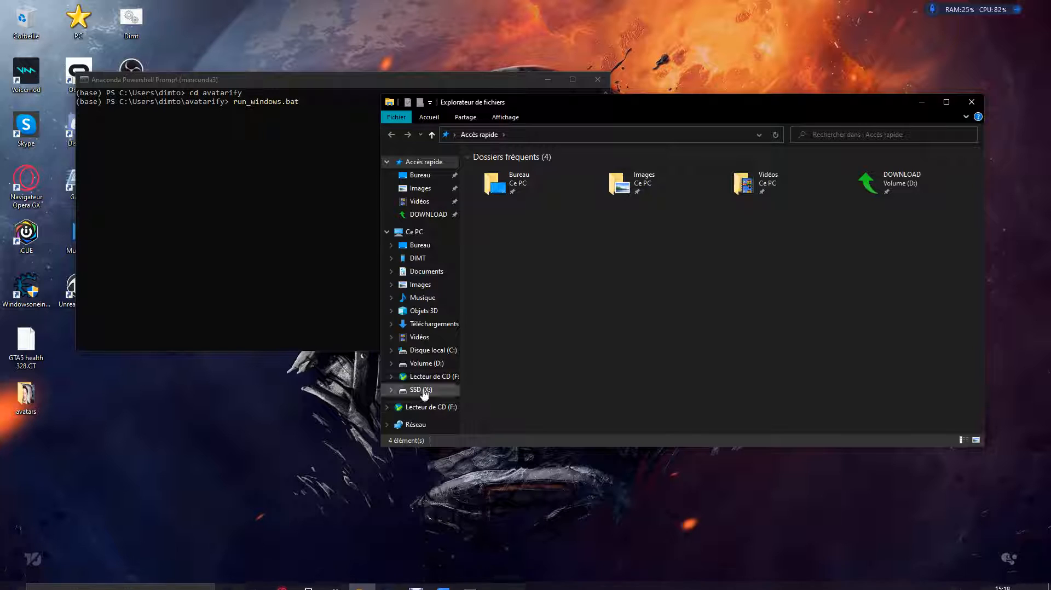
pyautogui.click(430, 350)
pyautogui.doubleClick(496, 227)
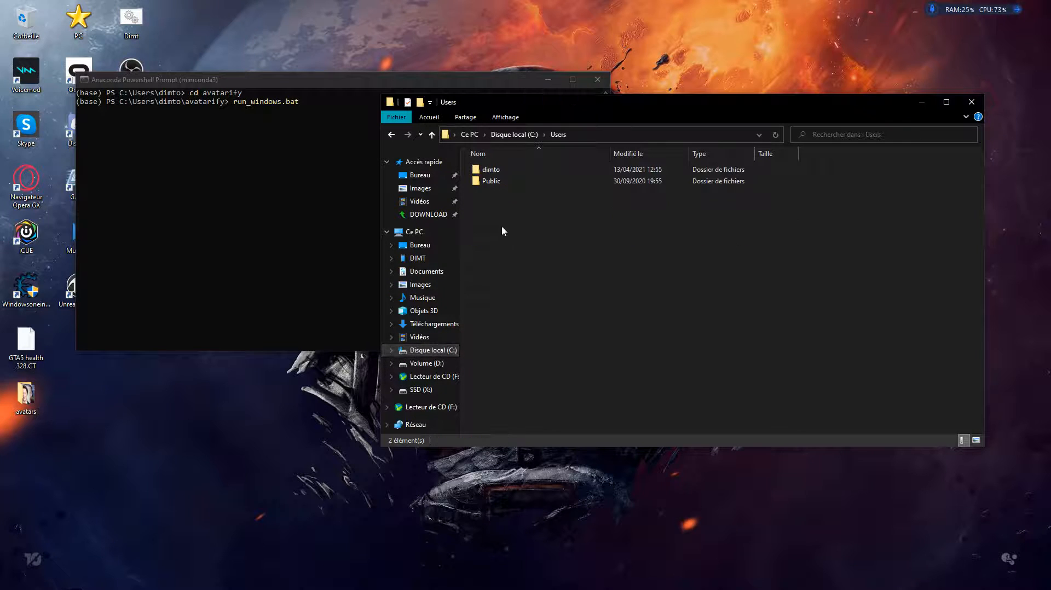
pyautogui.doubleClick(514, 171)
pyautogui.click(512, 262)
pyautogui.doubleClick(513, 263)
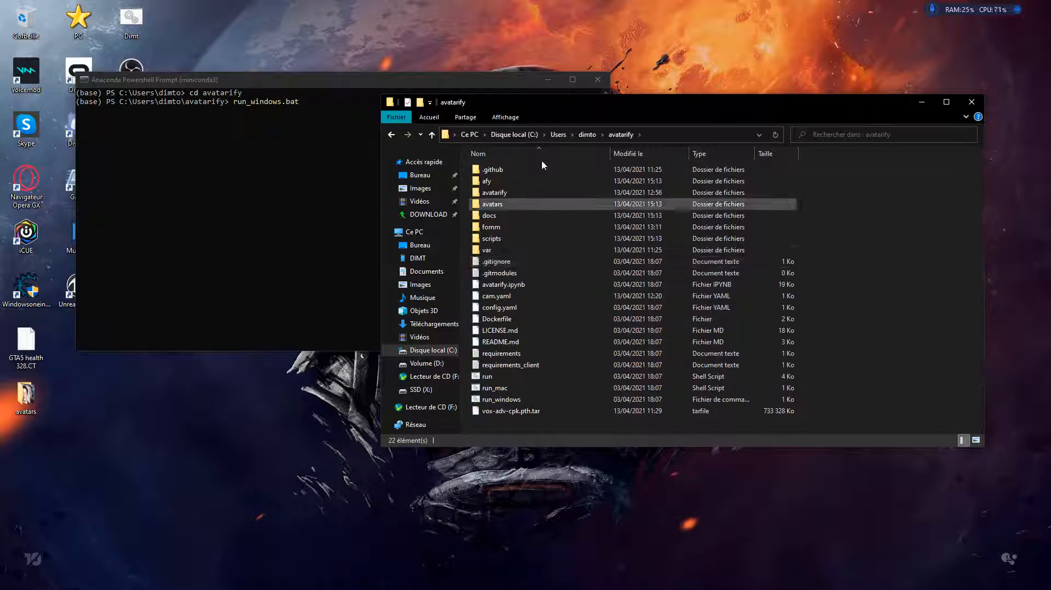
# Check the file type of run_windows in its properties, highlight the .bat extension and close the dialog.
pyautogui.click(488, 401)
pyautogui.rightClick(488, 405)
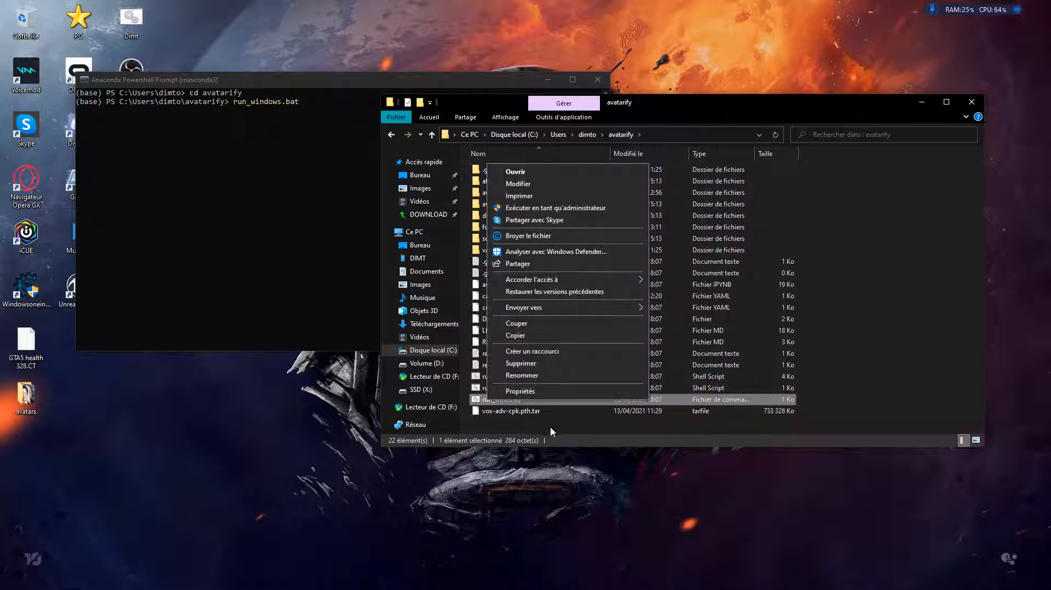
pyautogui.click(517, 401)
pyautogui.moveTo(645, 375); pyautogui.dragTo(661, 374)
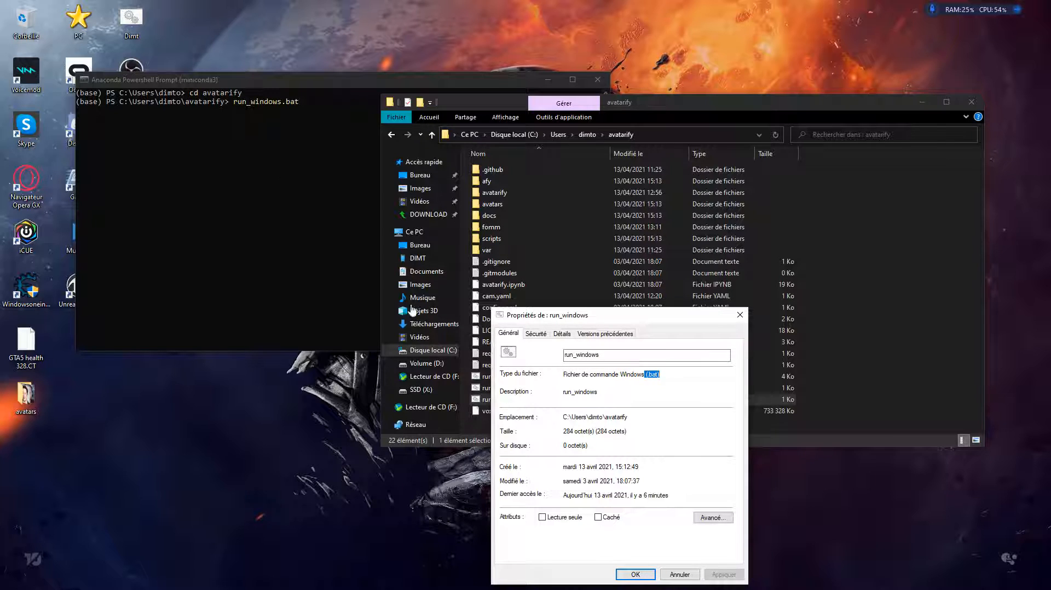
pyautogui.click(656, 376)
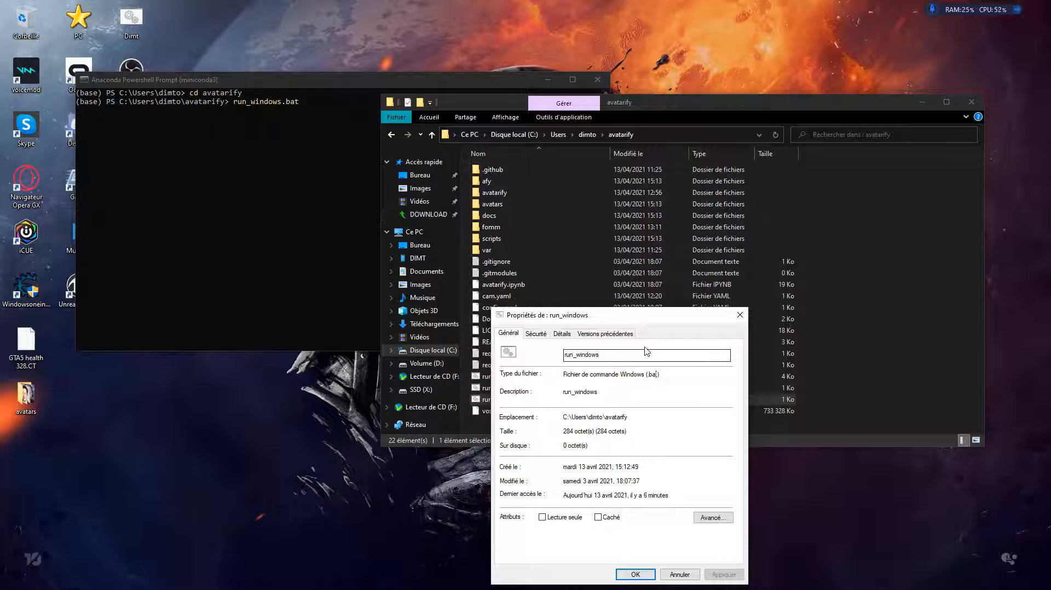
pyautogui.press('Escape')
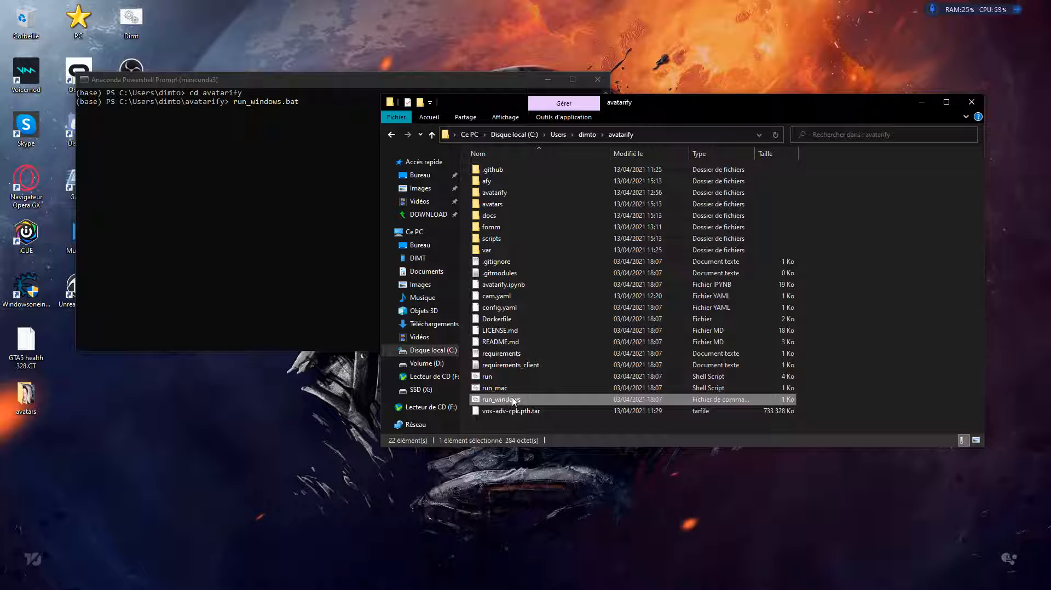
# Return to the Anaconda Powershell Prompt, close the avatarify folder window and launch run_windows.bat.
pyautogui.click(160, 85)
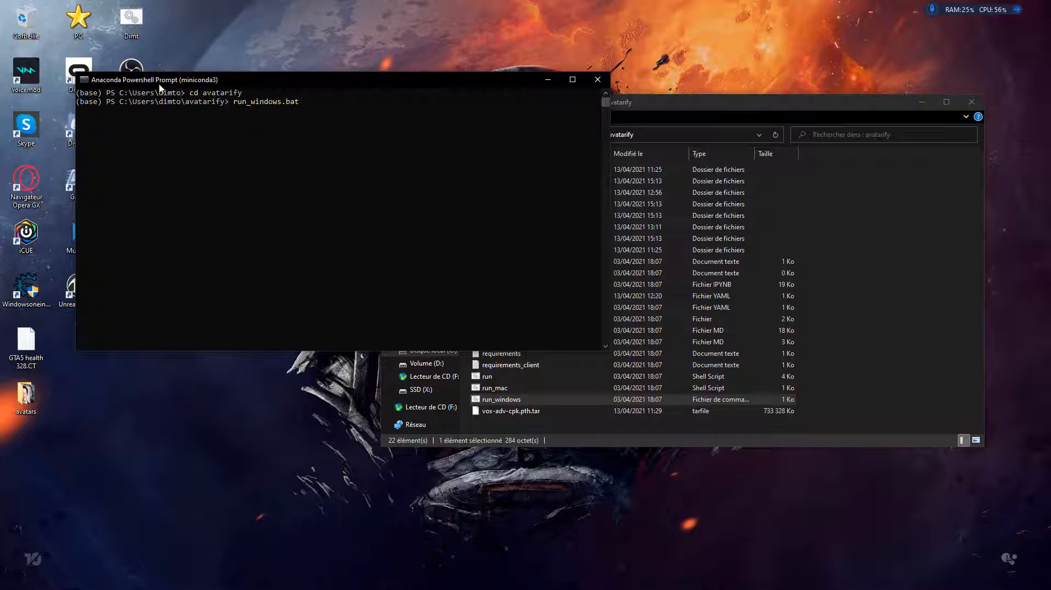
pyautogui.click(85, 83)
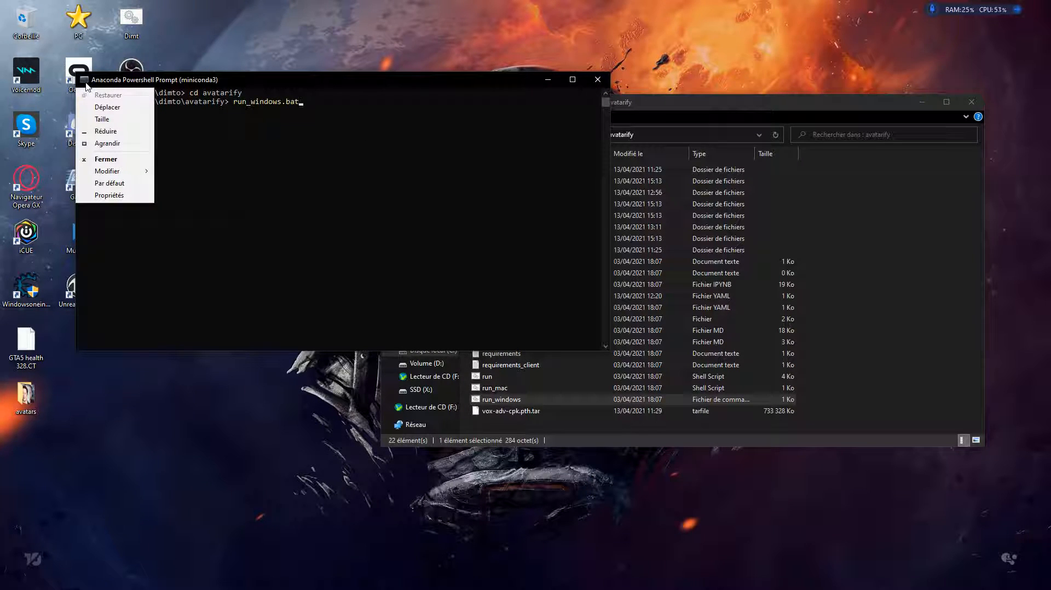
pyautogui.click(85, 82)
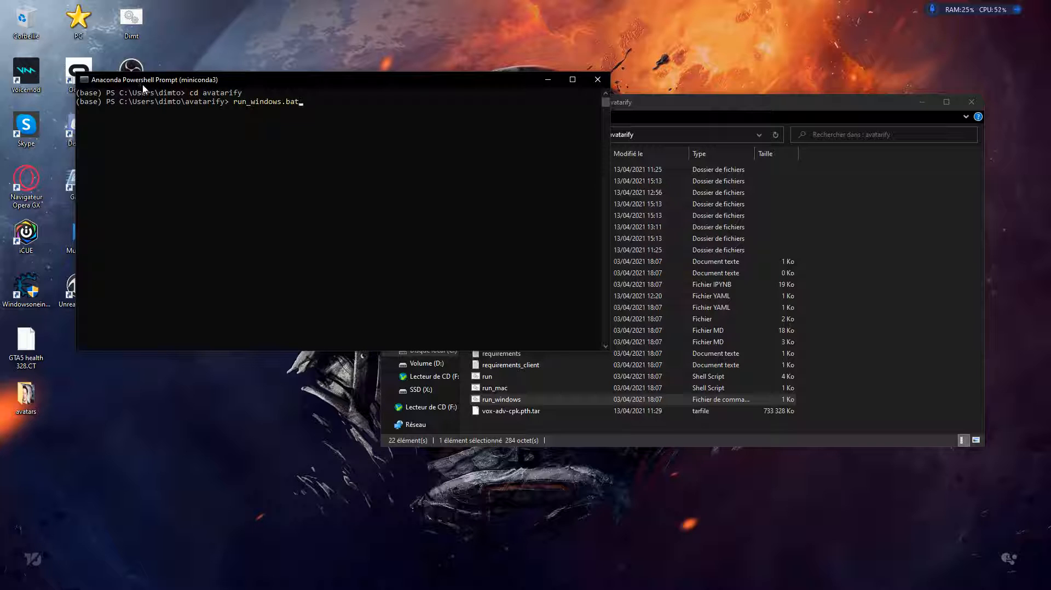
pyautogui.click(972, 102)
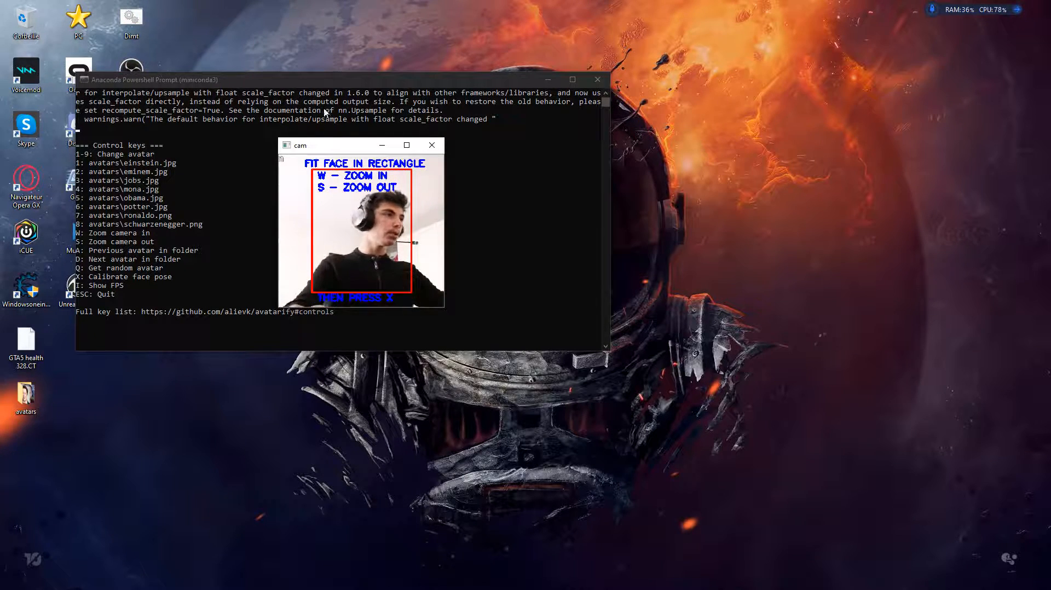
# Move the cam window to the desktop's lower corner, calibrate the face pose and place the avatarify window directly above it.
pyautogui.moveTo(325, 149); pyautogui.dragTo(946, 422)
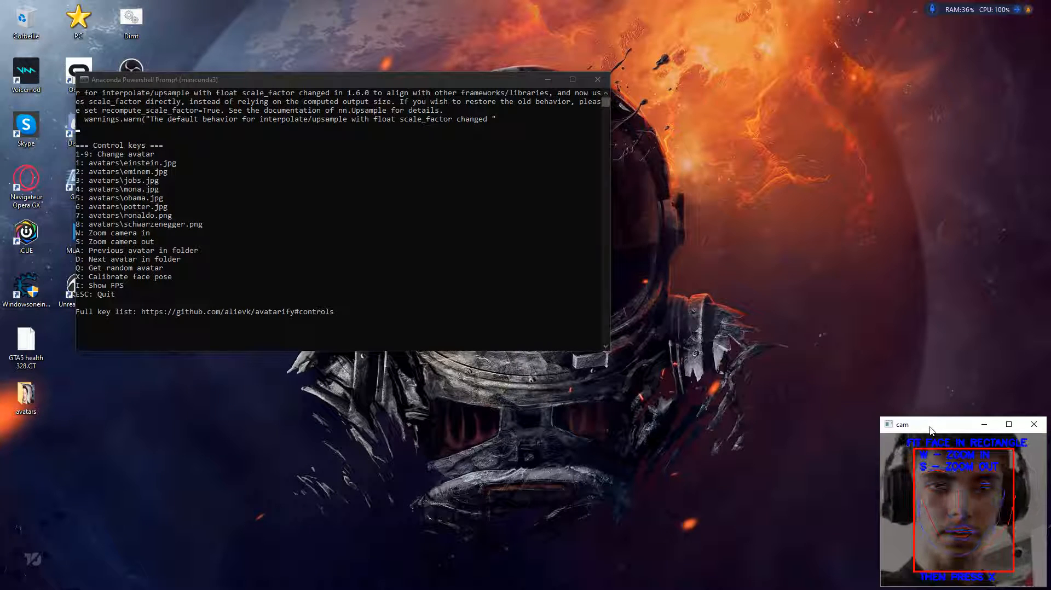
pyautogui.press('x')
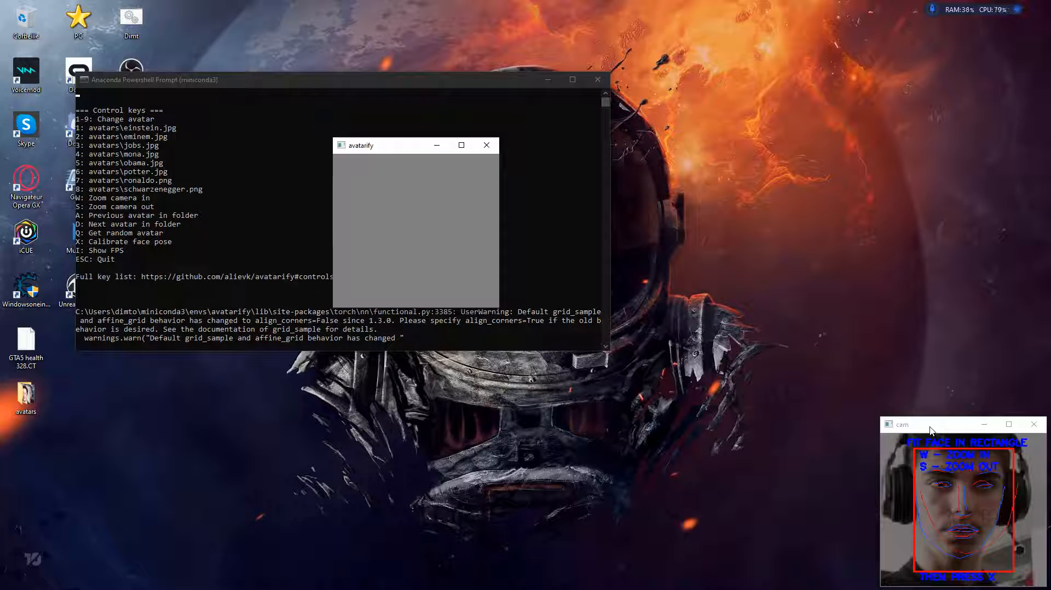
pyautogui.moveTo(393, 150); pyautogui.dragTo(938, 254)
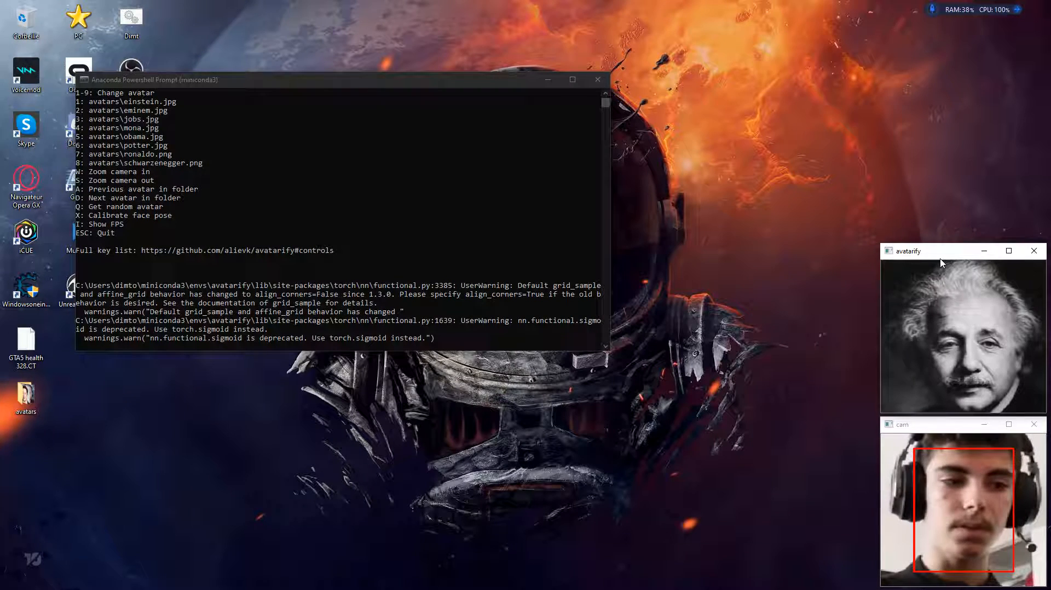
# Try the face alignment overlay on the camera image in the cam window.
pyautogui.press('o')
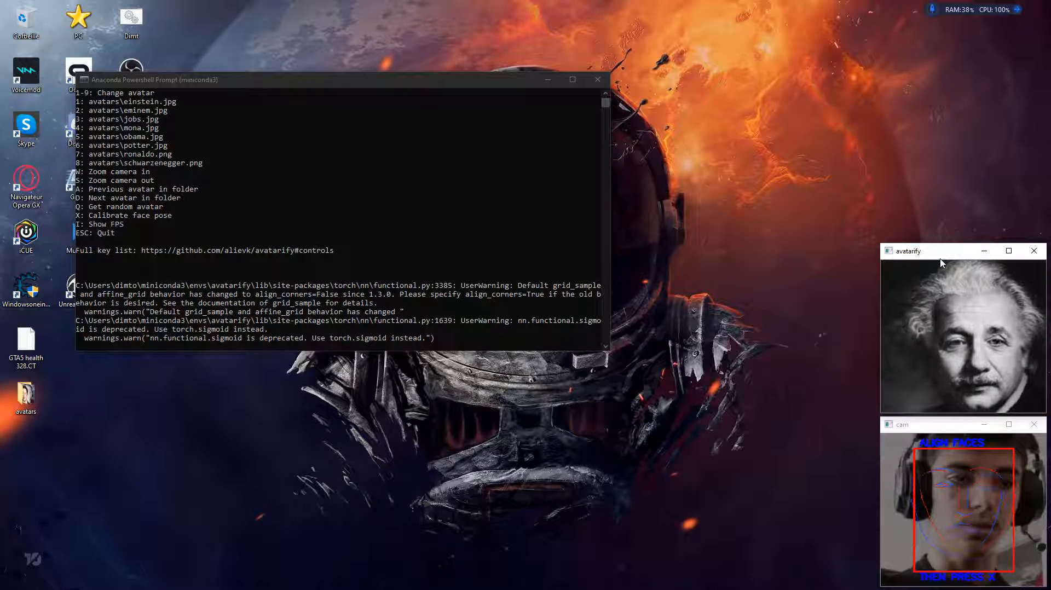
pyautogui.press('g')
pyautogui.press('g')
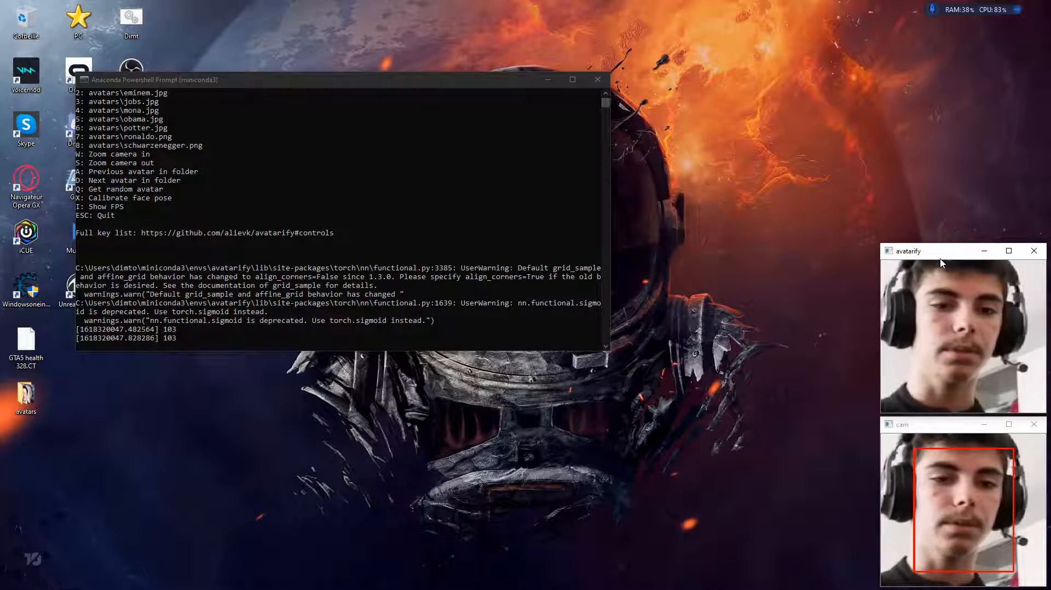
# Cycle forward through the avatars to Schwarzenegger and calibrate the face pose for that avatar.
pyautogui.press('d')
pyautogui.press('d')
pyautogui.press('d')
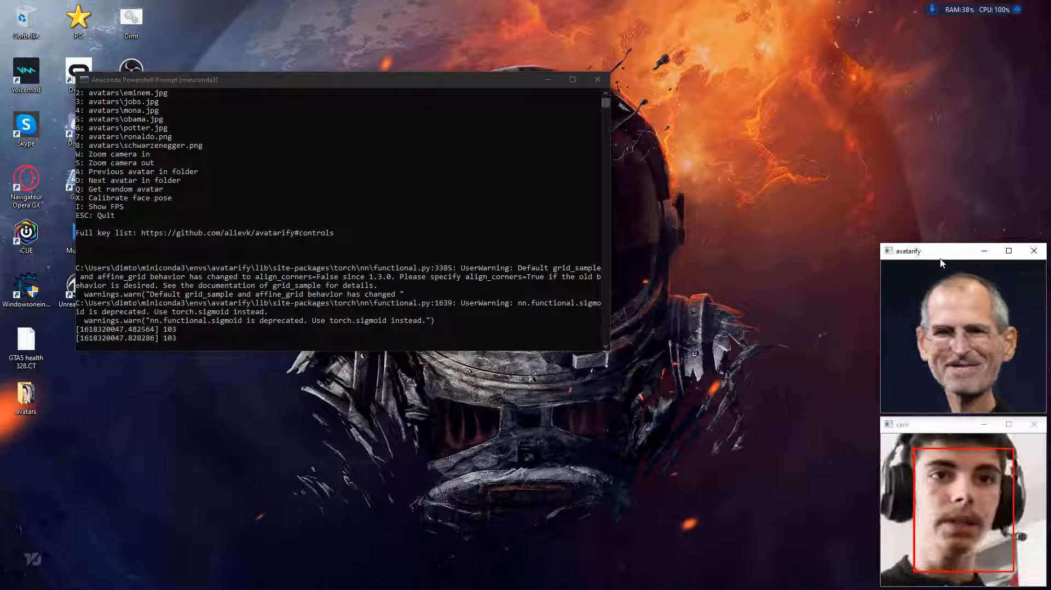
pyautogui.press('d')
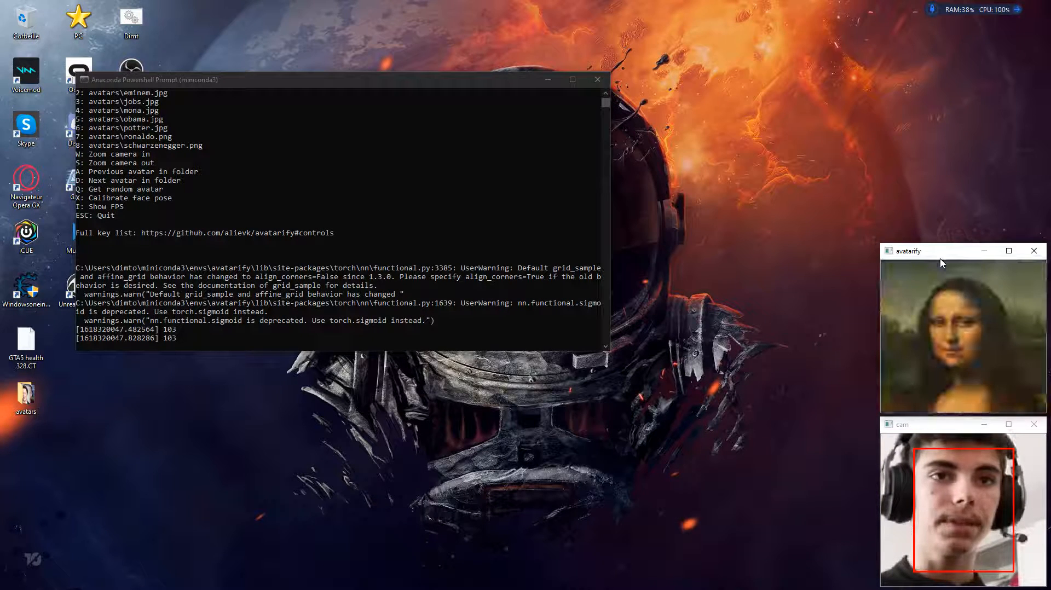
pyautogui.press('d')
pyautogui.press('d')
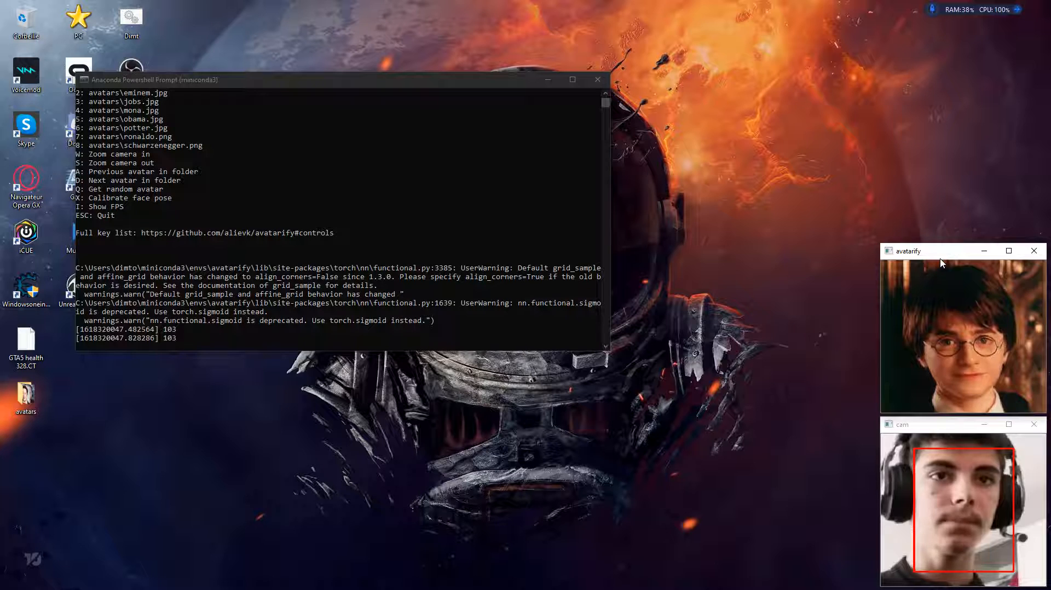
pyautogui.press('d')
pyautogui.press('d')
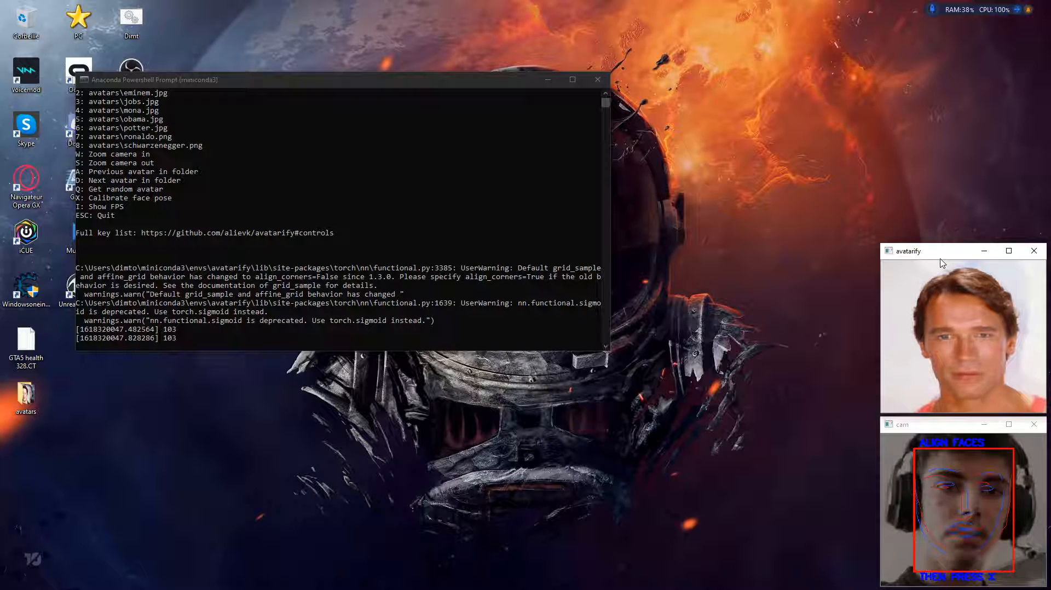
pyautogui.press('x')
# Minimise the avatarify, cam and Anaconda Powershell Prompt windows, leaving the programs running.
pyautogui.click(984, 251)
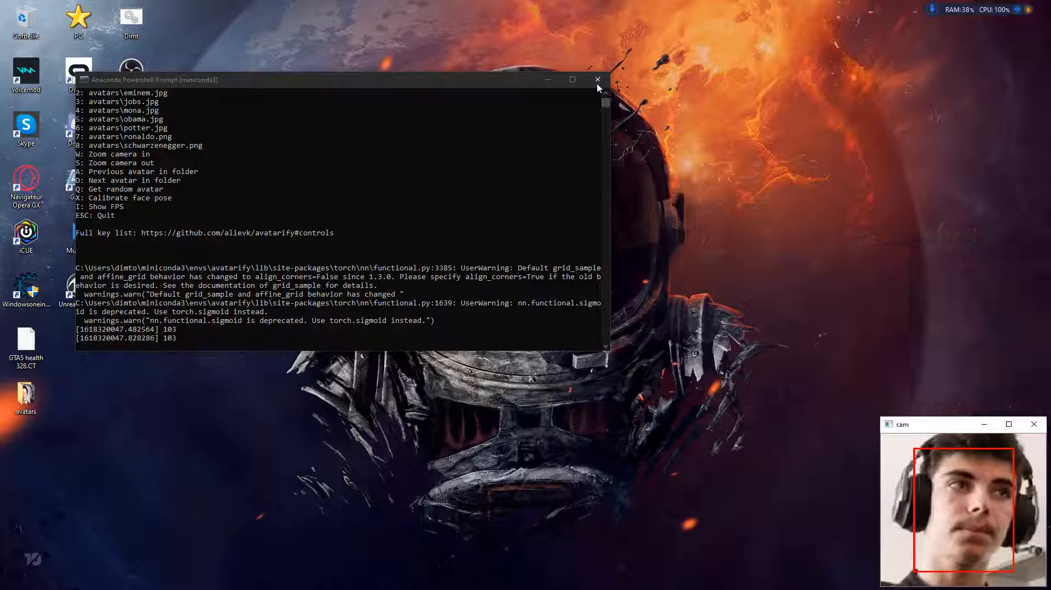
pyautogui.click(985, 425)
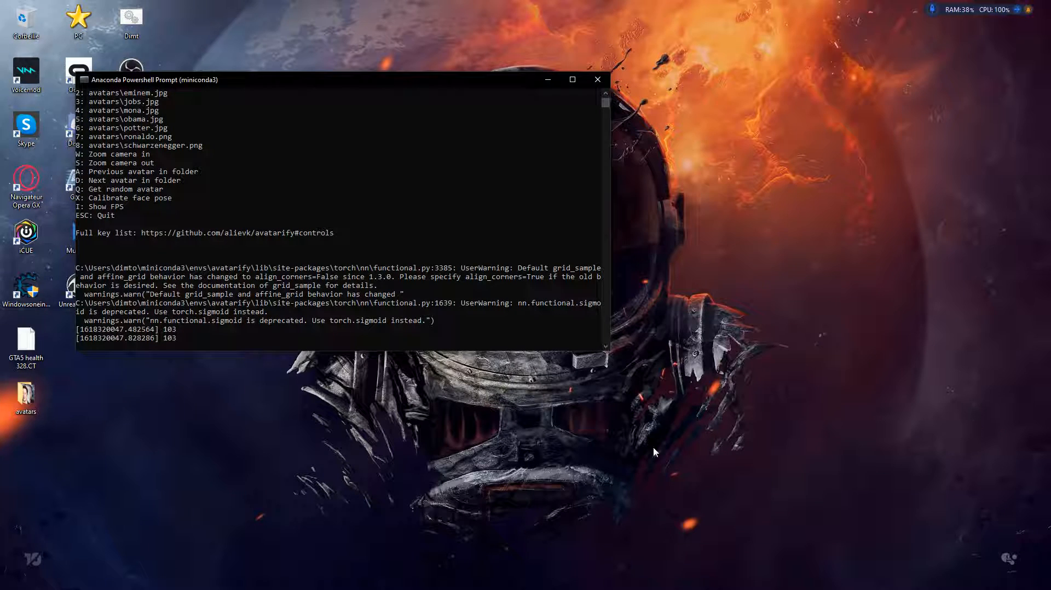
pyautogui.moveTo(511, 85); pyautogui.dragTo(556, 86)
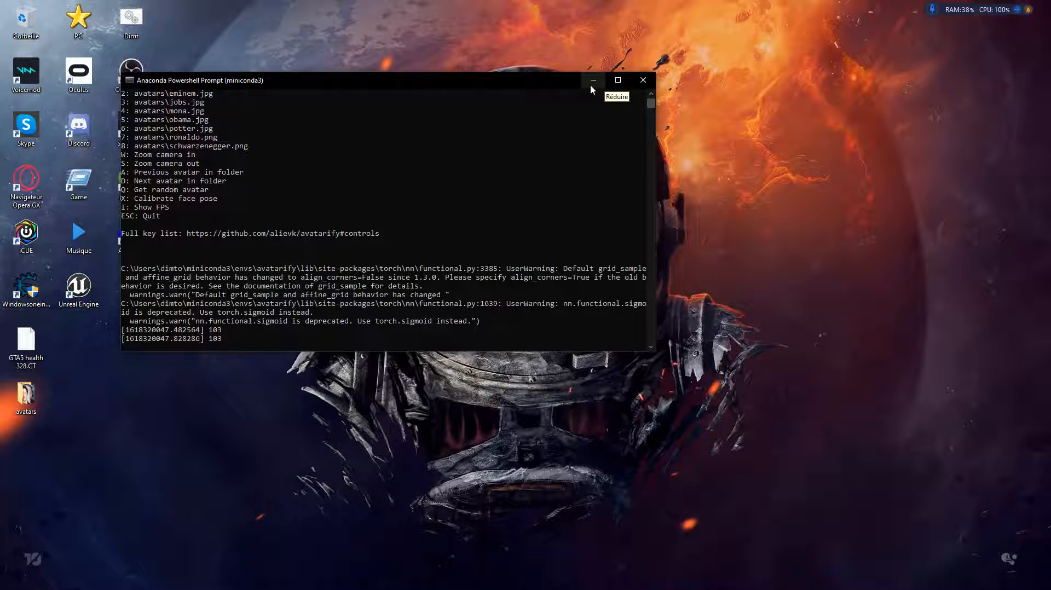
pyautogui.click(592, 81)
# Open the deepfake folder in DOWNLOAD, point out the OBS-Studio and OBS-VirtualCam installers and close the folder.
pyautogui.moveTo(385, 584)
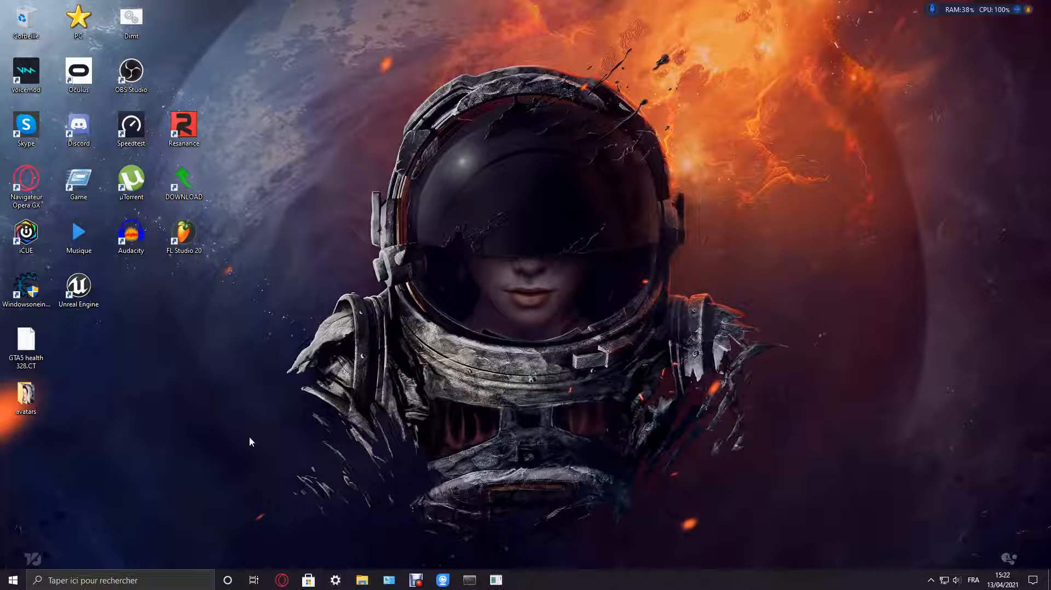
pyautogui.click(361, 582)
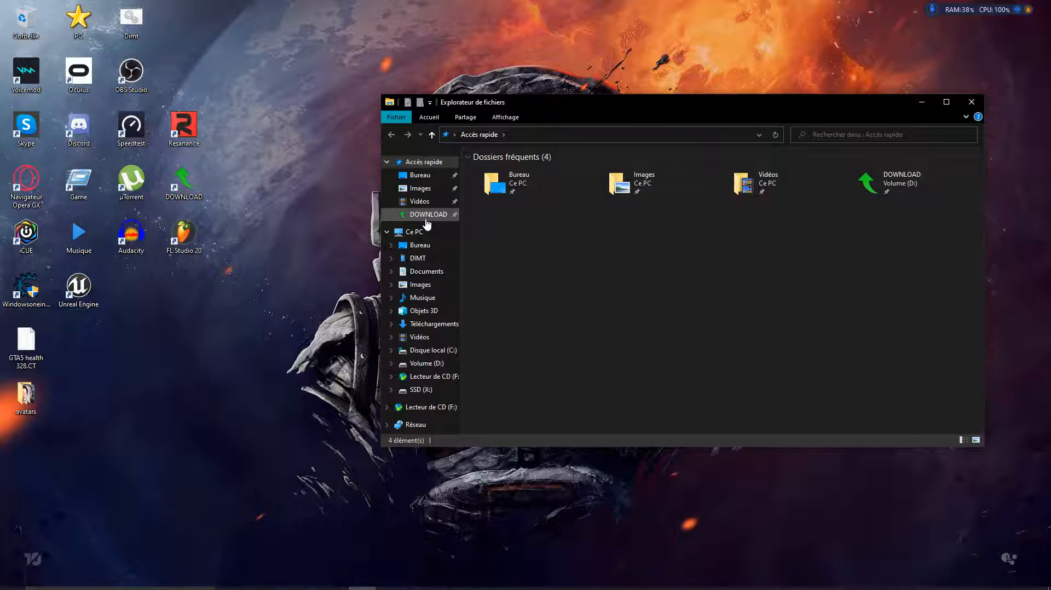
pyautogui.click(428, 214)
pyautogui.doubleClick(499, 183)
pyautogui.moveTo(664, 102); pyautogui.dragTo(486, 109)
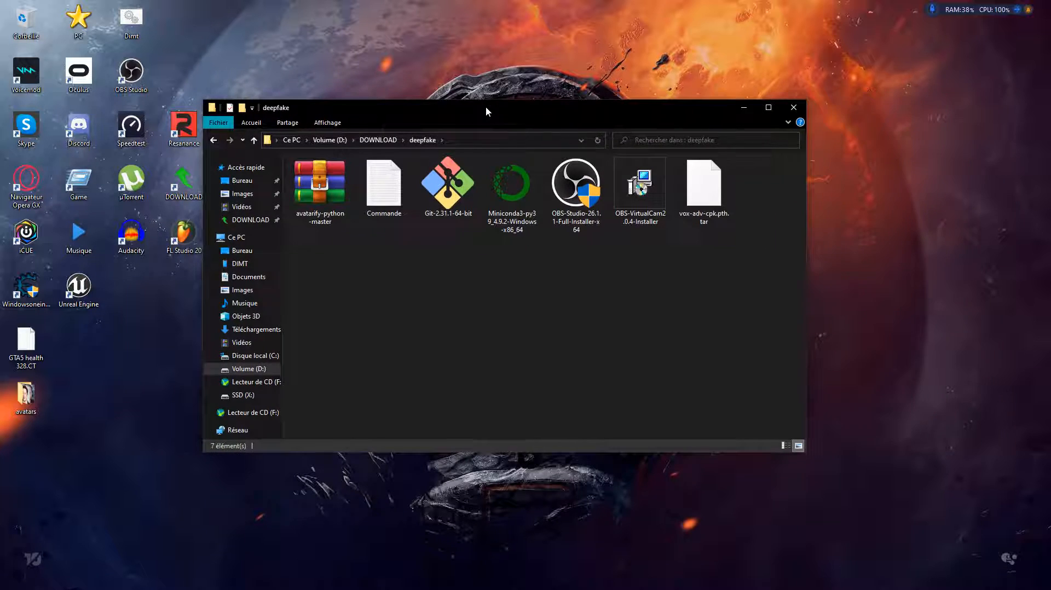
pyautogui.moveTo(572, 254); pyautogui.dragTo(576, 214)
pyautogui.moveTo(638, 332); pyautogui.dragTo(641, 203)
pyautogui.click(793, 108)
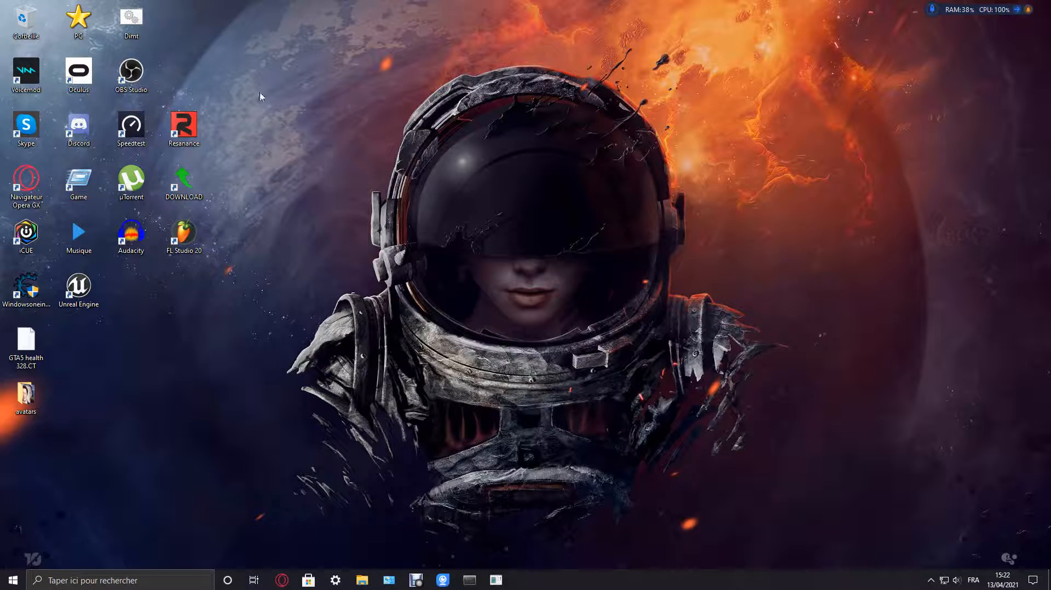
# Launch OBS Studio from the desktop and show the hidden notification area icons.
pyautogui.doubleClick(137, 80)
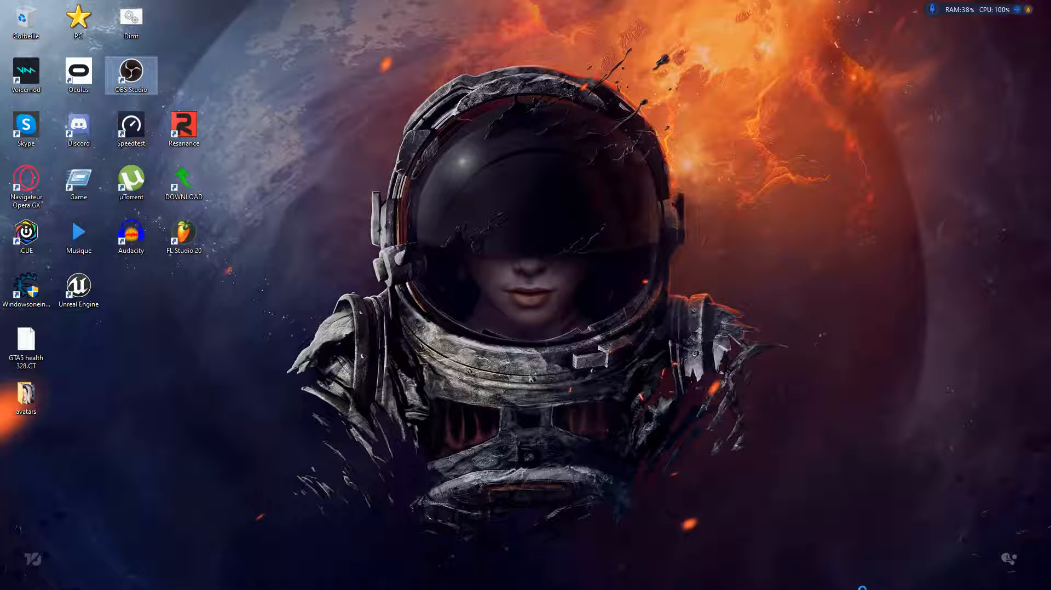
pyautogui.moveTo(864, 589)
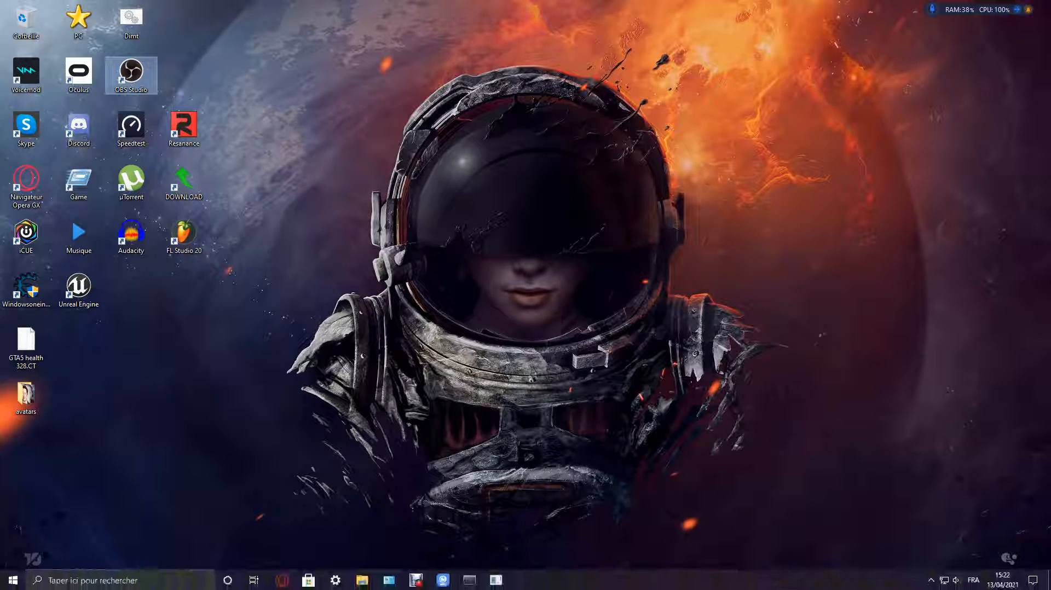
pyautogui.click(930, 583)
pyautogui.click(930, 584)
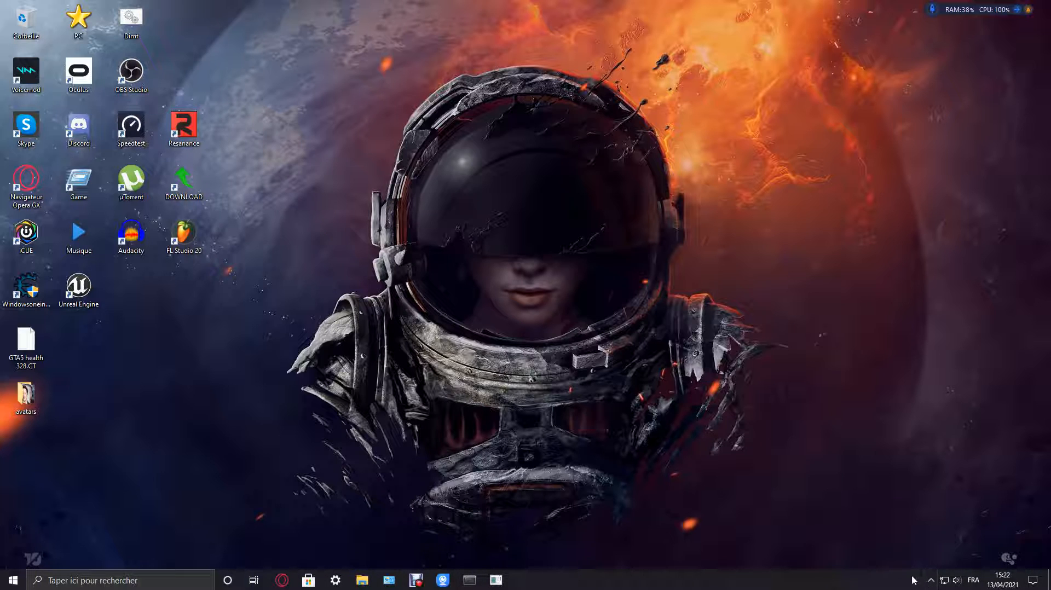
pyautogui.click(930, 583)
pyautogui.click(931, 583)
pyautogui.click(930, 583)
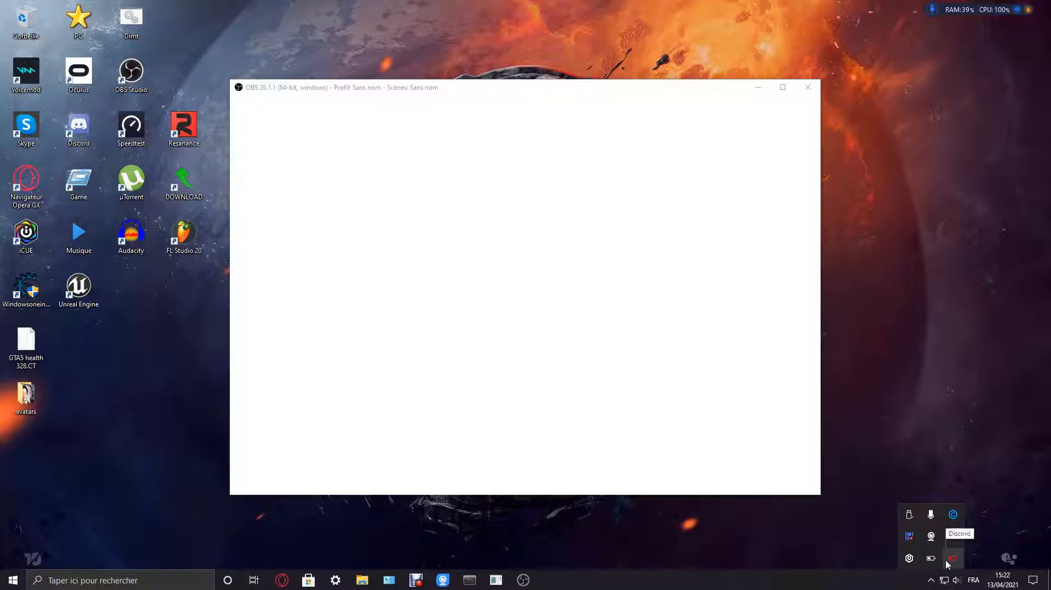
# Hide the extra notification icons, move the OBS window slightly aside and select the Capture de fenêtre source in Scène.
pyautogui.click(931, 584)
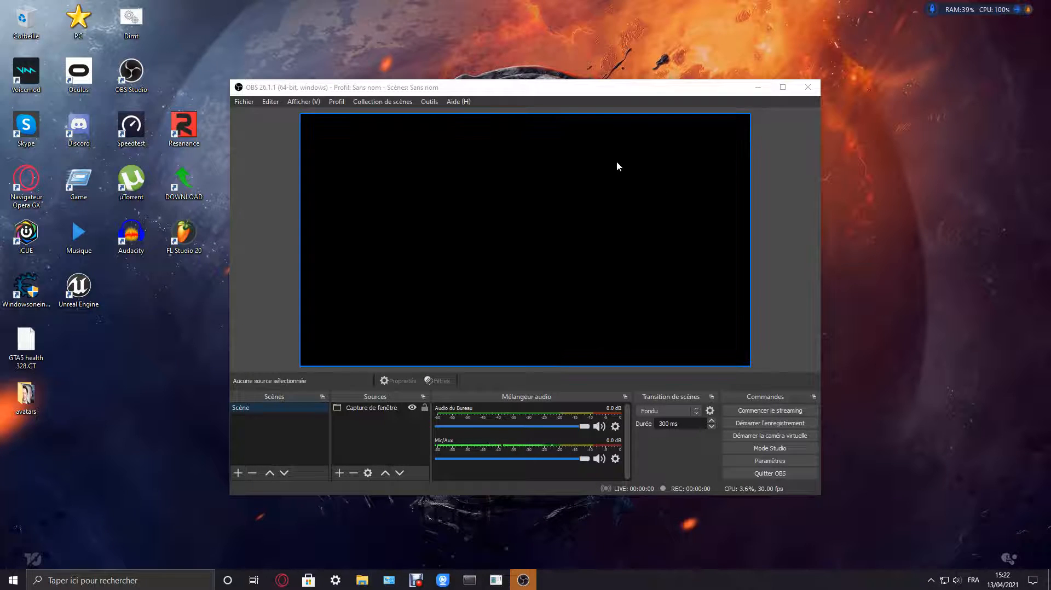
pyautogui.moveTo(460, 88); pyautogui.dragTo(484, 82)
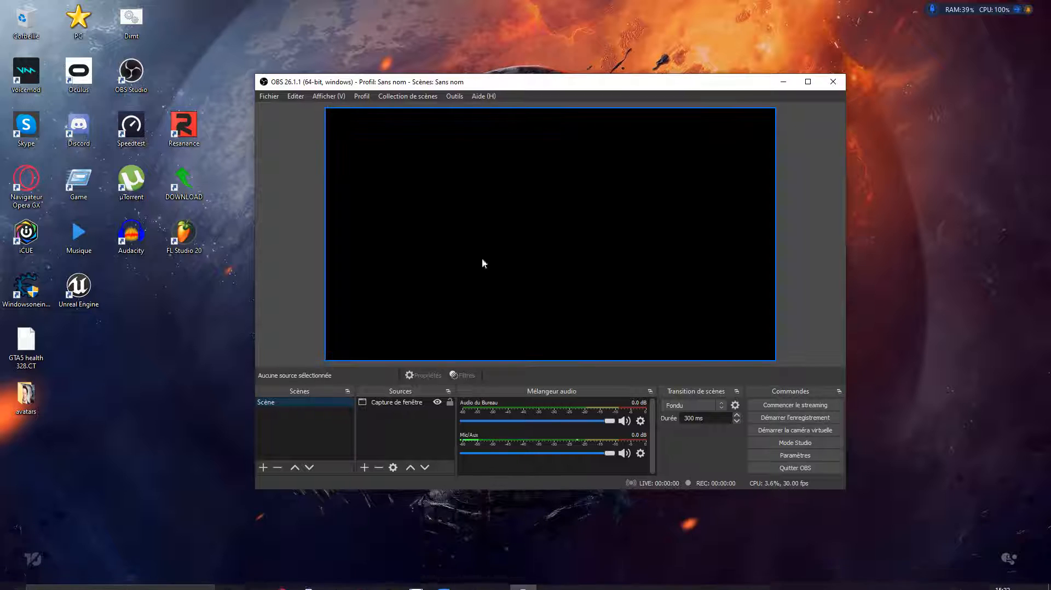
pyautogui.click(387, 405)
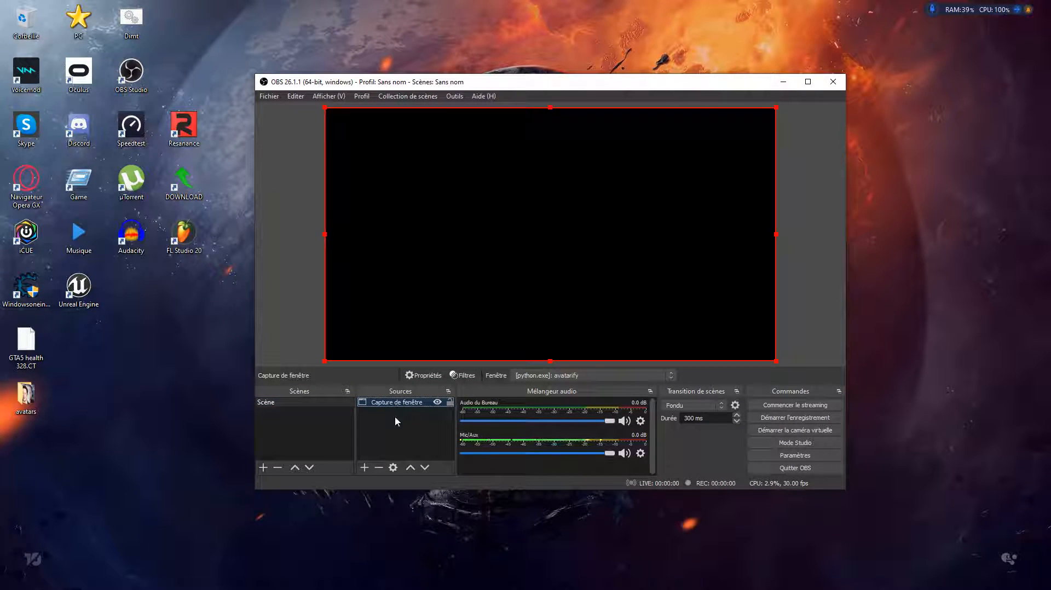
pyautogui.click(271, 407)
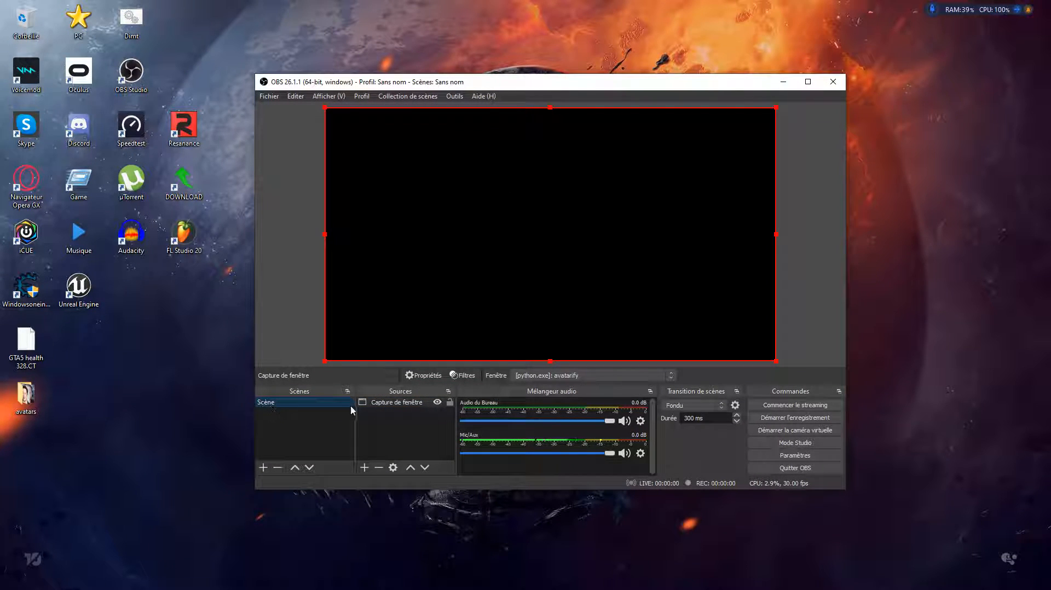
pyautogui.click(389, 405)
pyautogui.click(365, 470)
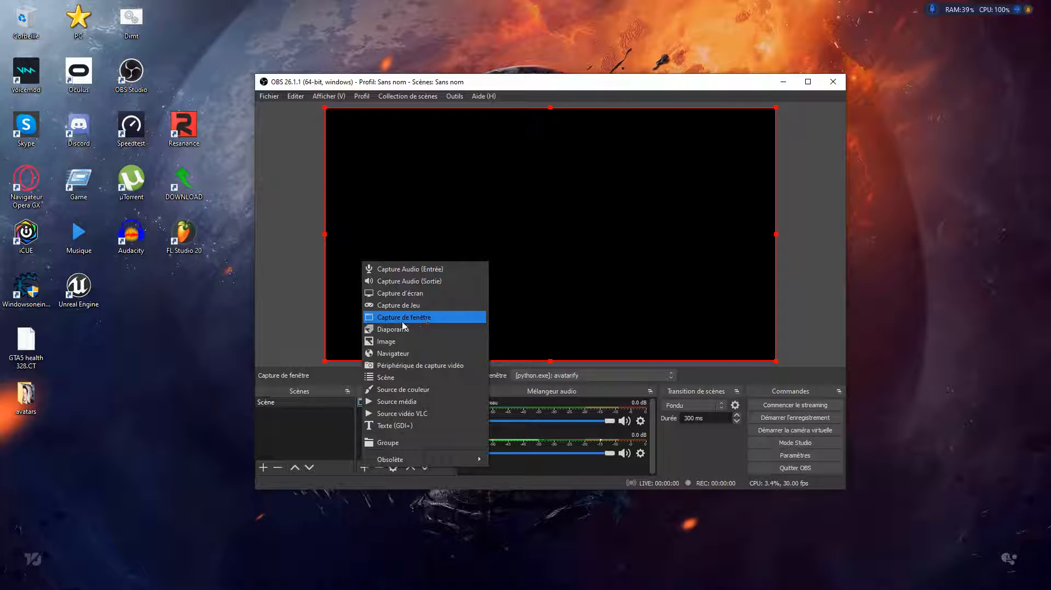
pyautogui.click(321, 457)
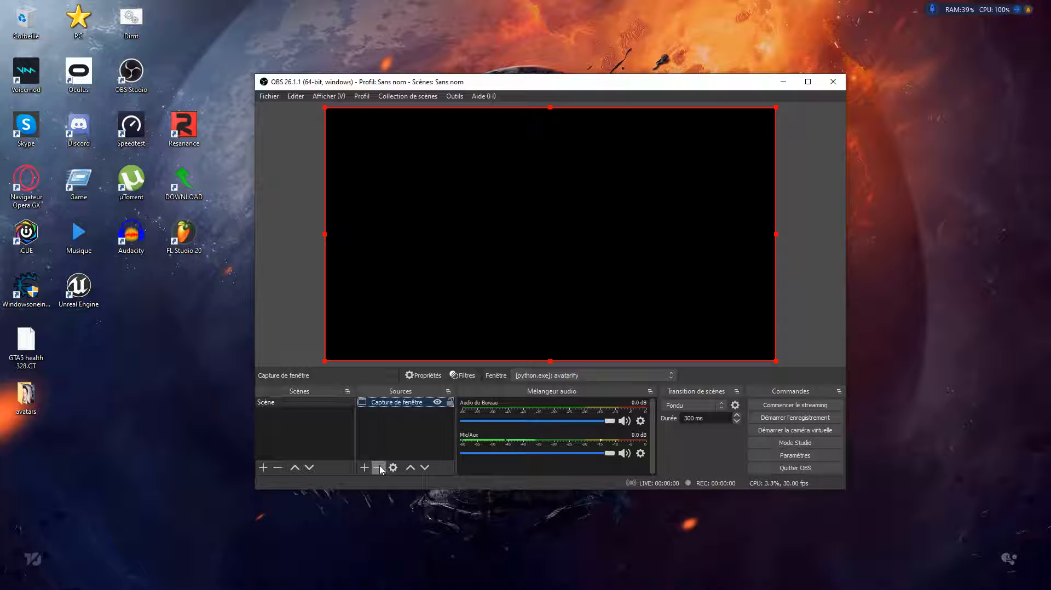
pyautogui.click(364, 468)
pyautogui.click(406, 300)
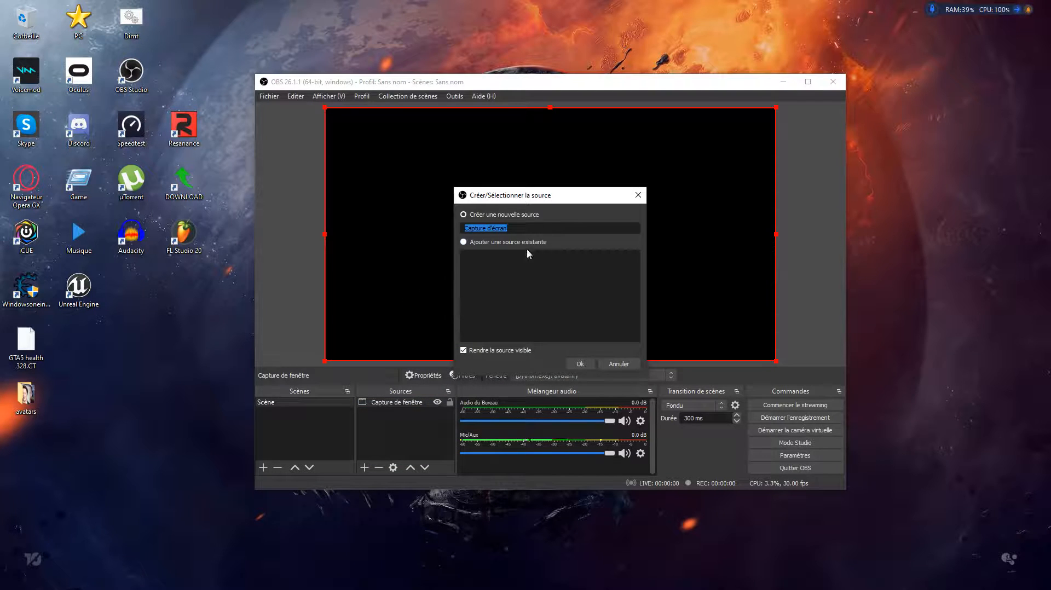
pyautogui.click(617, 364)
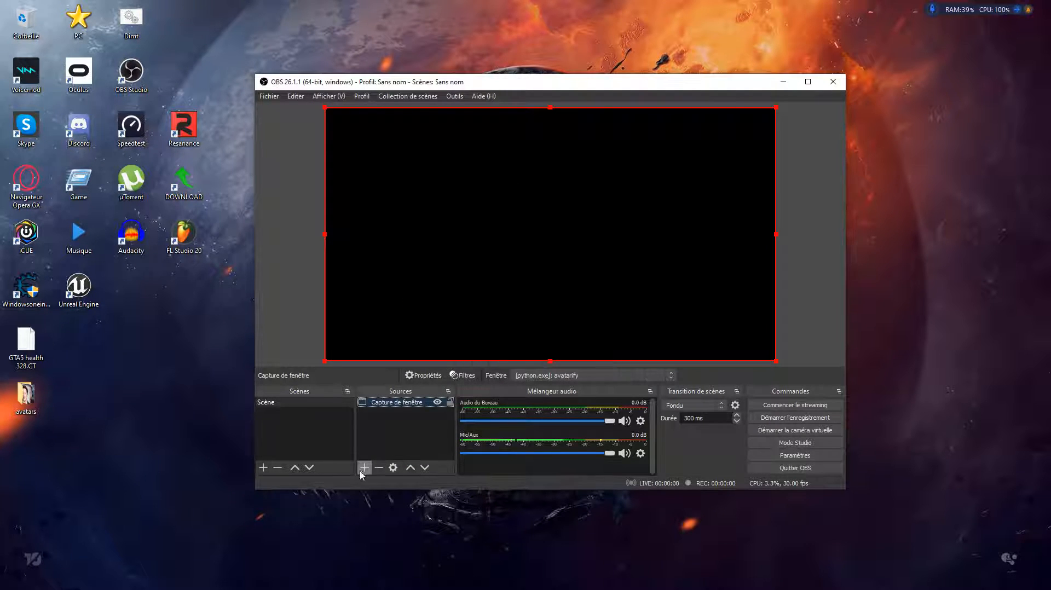
# Add a second window capture source to the scene, keeping the suggested name.
pyautogui.click(365, 468)
pyautogui.click(425, 319)
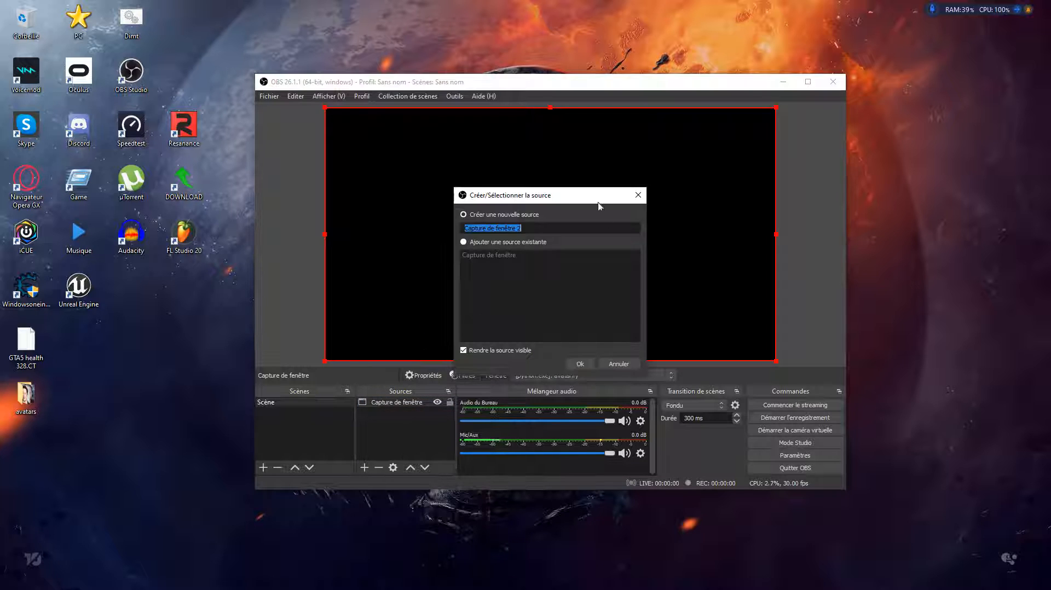
pyautogui.click(579, 364)
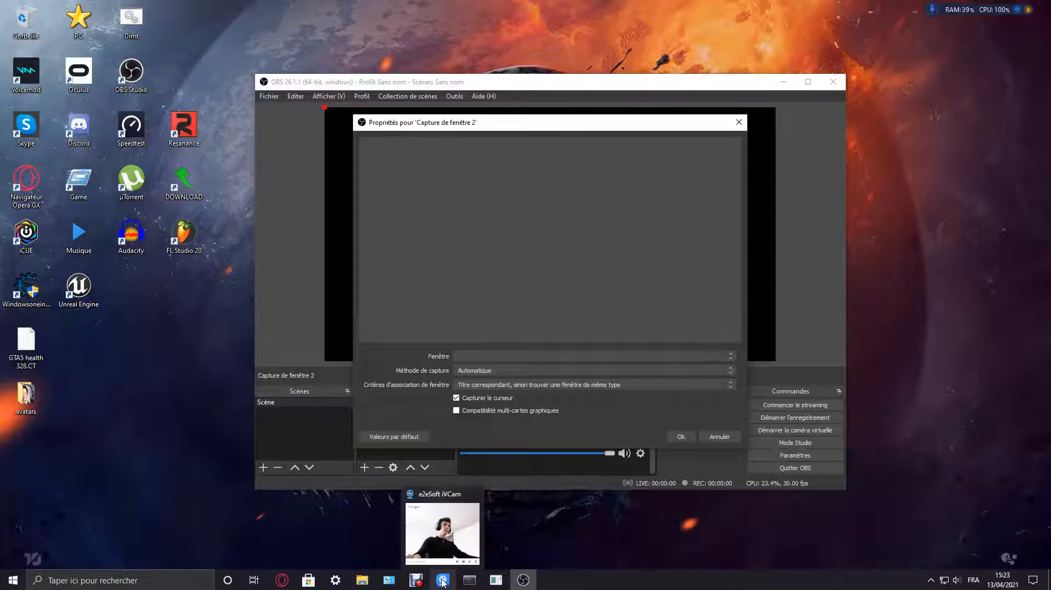
# Restore the cam and avatarify windows and close the new window capture's properties without choosing a window.
pyautogui.moveTo(497, 581)
pyautogui.click(457, 534)
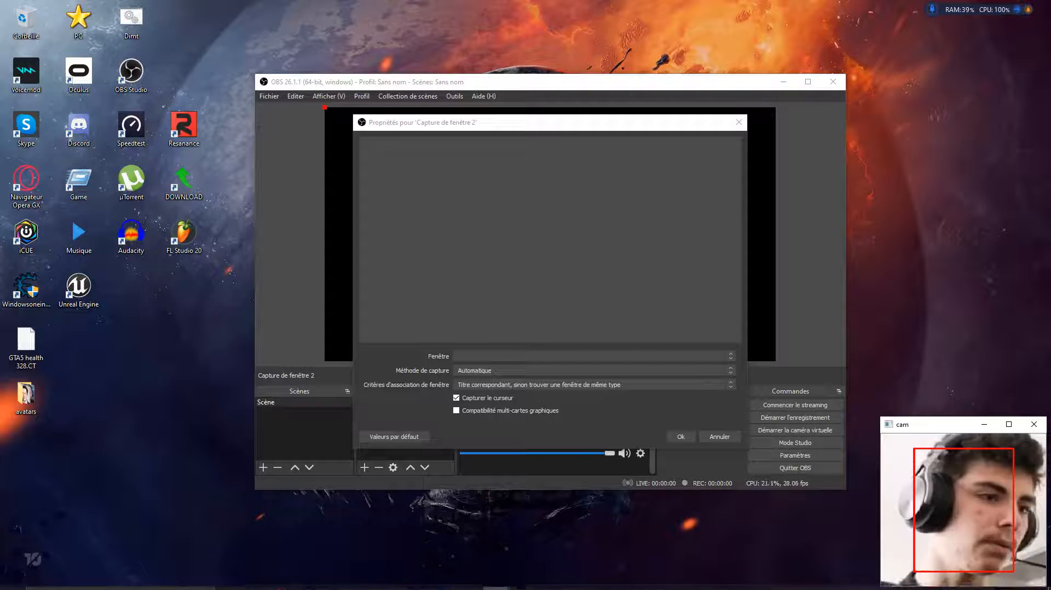
pyautogui.click(534, 533)
pyautogui.click(487, 357)
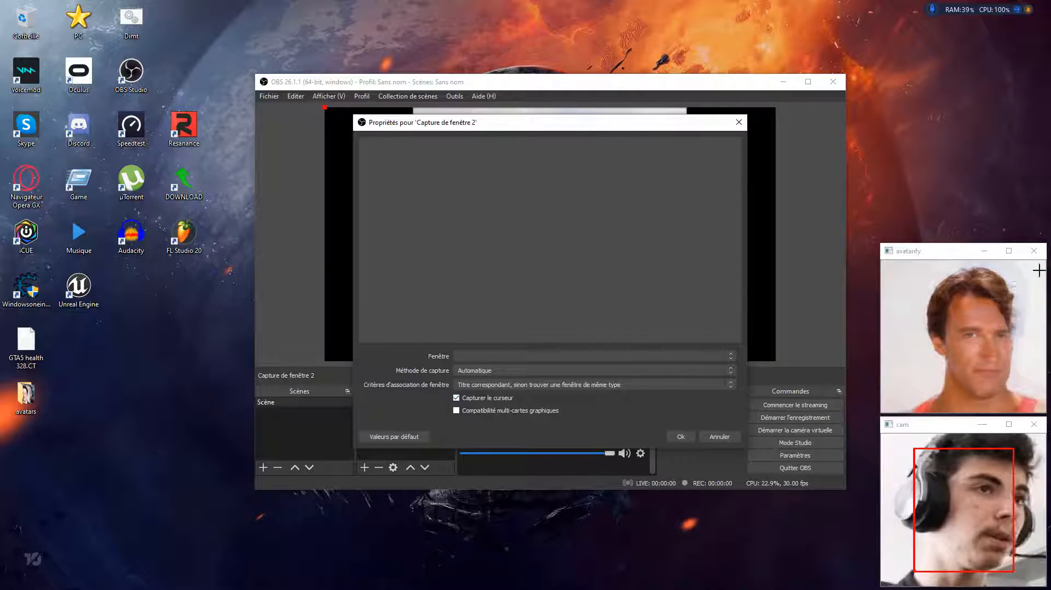
pyautogui.click(914, 258)
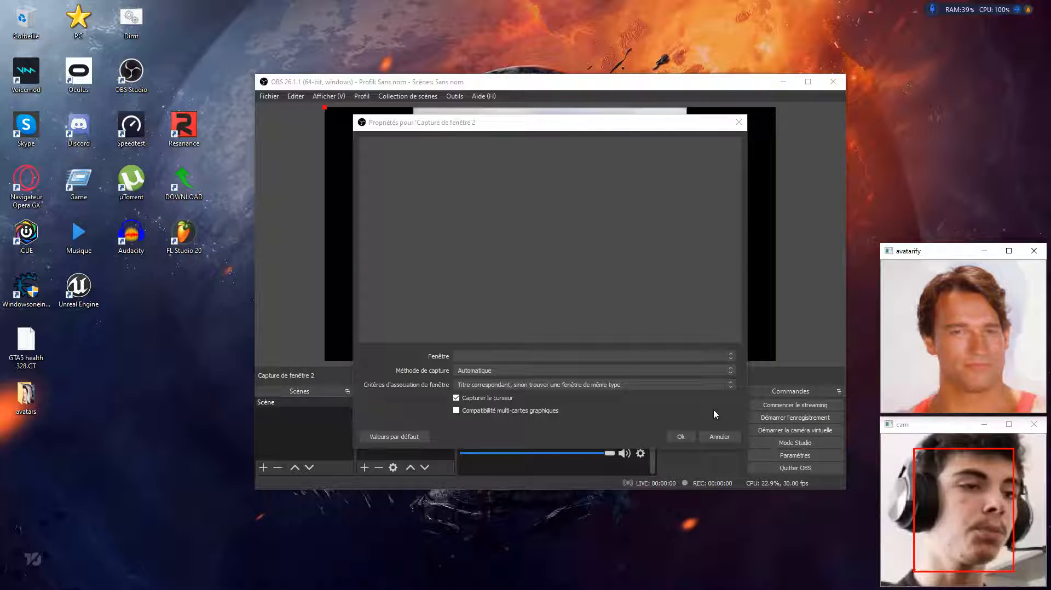
pyautogui.click(739, 122)
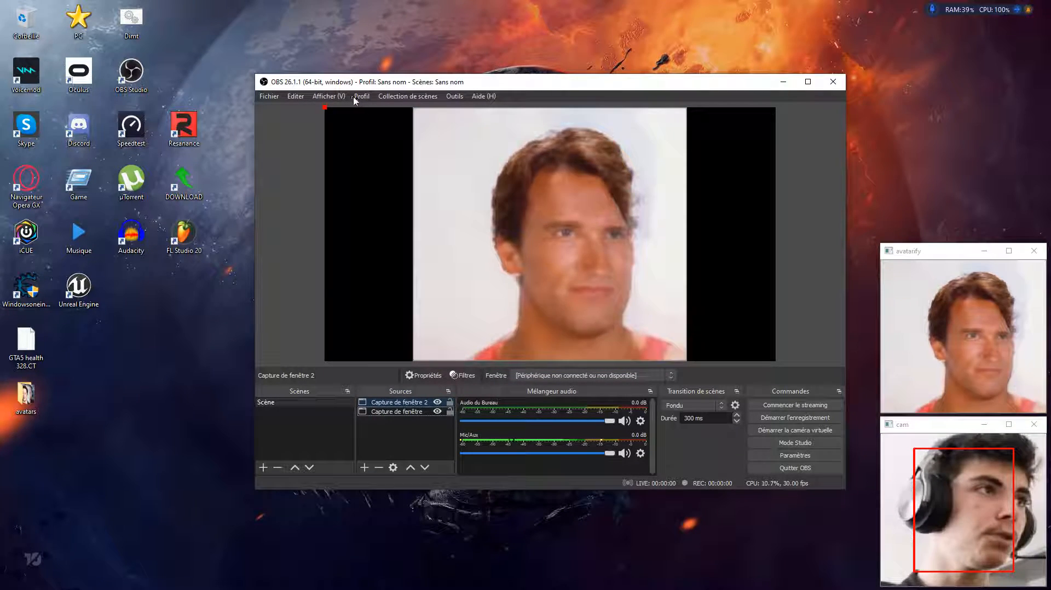
# Open the Camera virtuelle tool, examine its start, flip and target camera options and close it.
pyautogui.click(291, 98)
pyautogui.moveTo(328, 97)
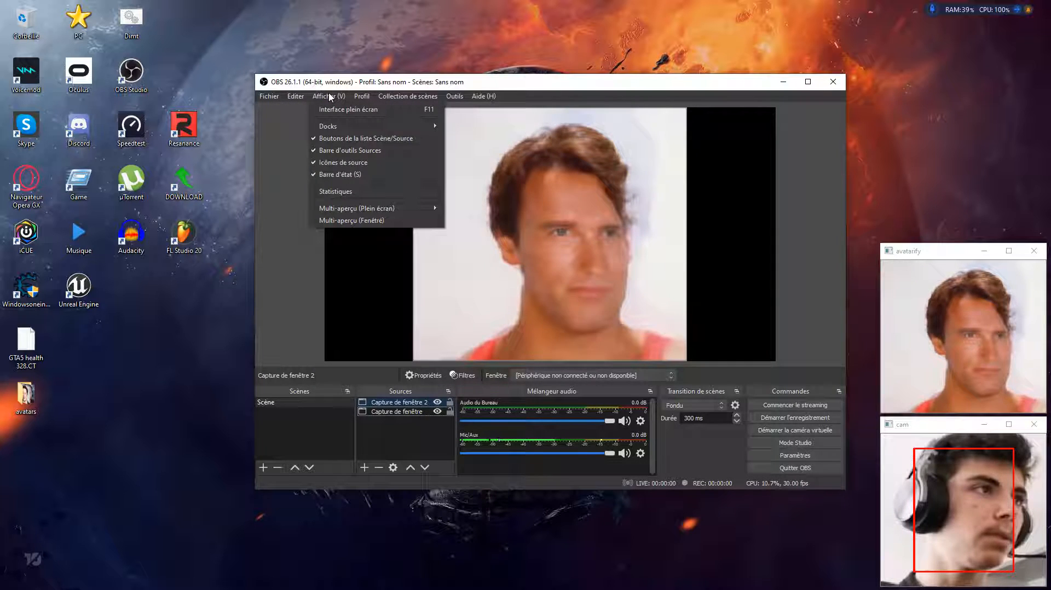
pyautogui.moveTo(455, 97)
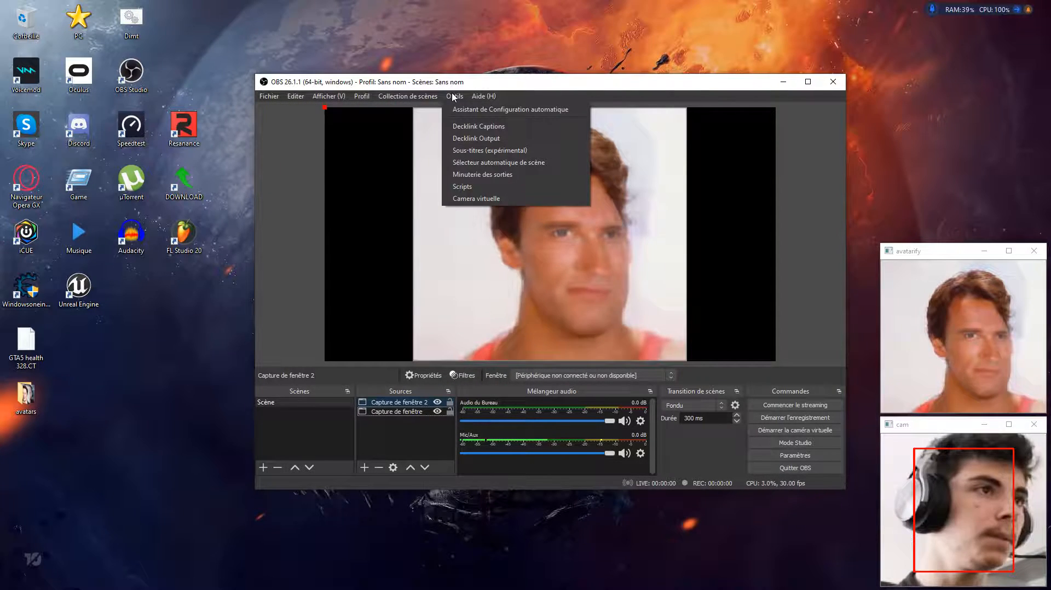
pyautogui.click(475, 198)
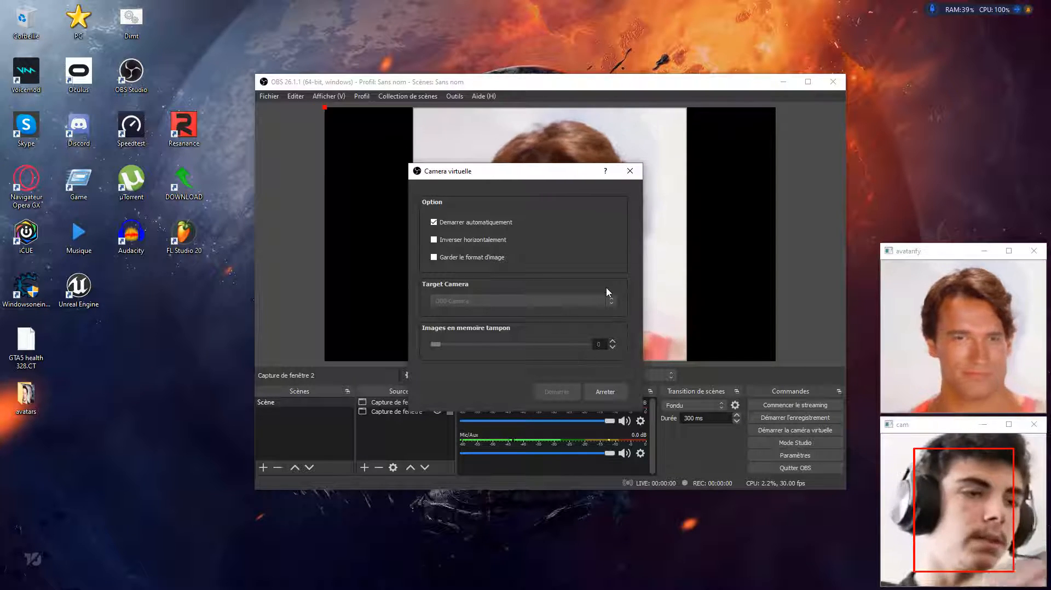
pyautogui.click(629, 171)
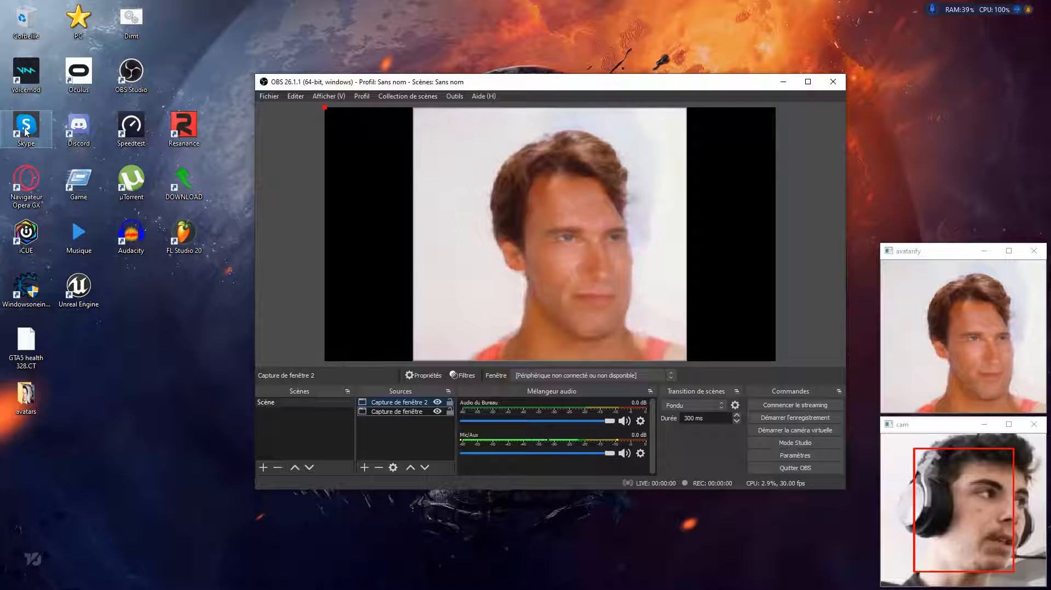
# Launch Discord from the desktop and bring up its main window.
pyautogui.doubleClick(79, 127)
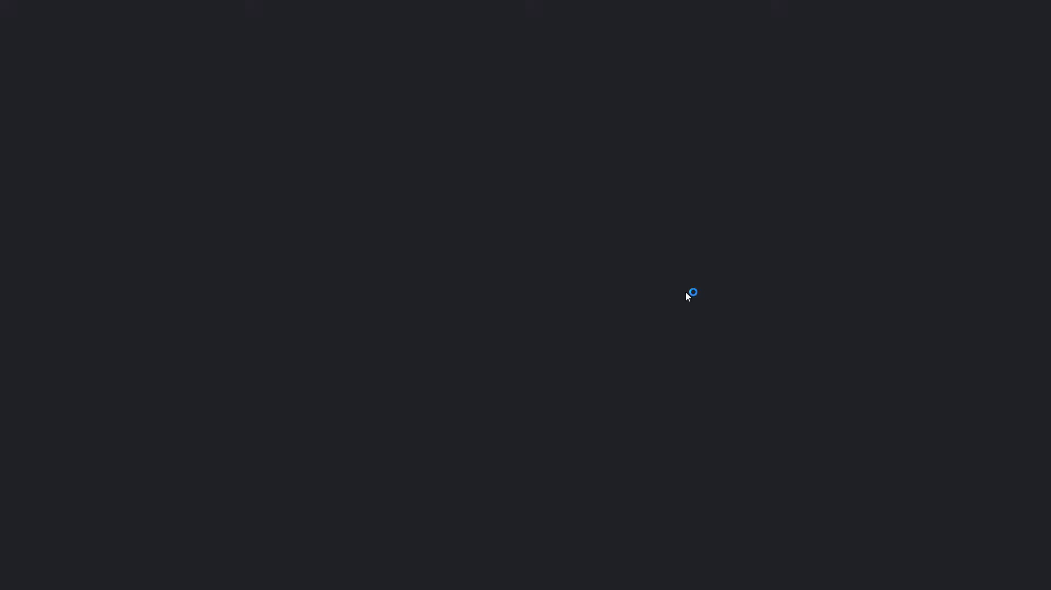
pyautogui.moveTo(551, 579)
pyautogui.click(500, 540)
pyautogui.moveTo(549, 580)
pyautogui.click(504, 552)
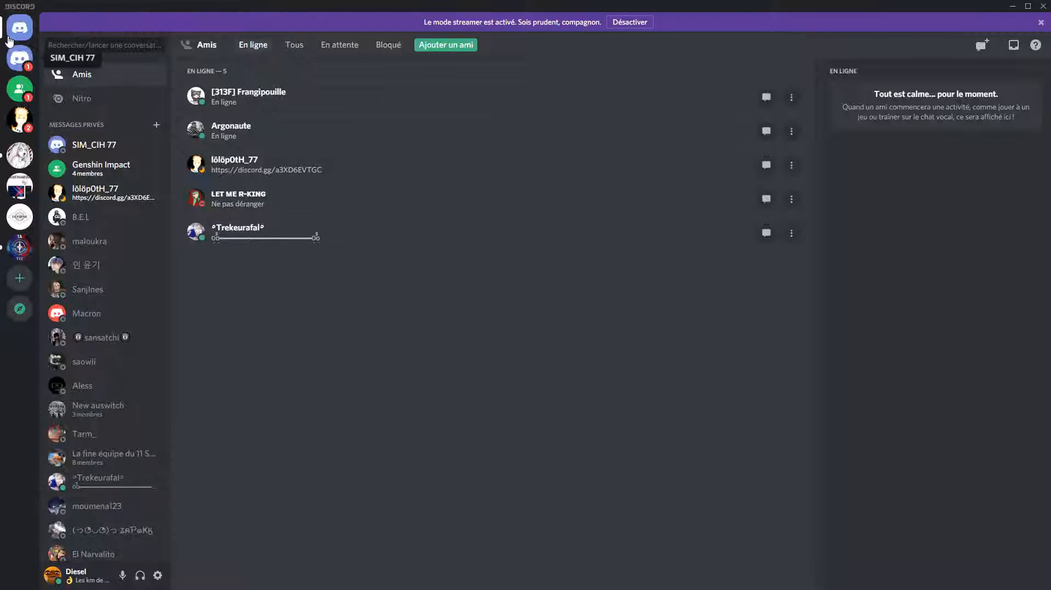
# In Discord's Voix & Vidéo settings, choose OBS-Camera as the camera and start the video test.
pyautogui.click(158, 575)
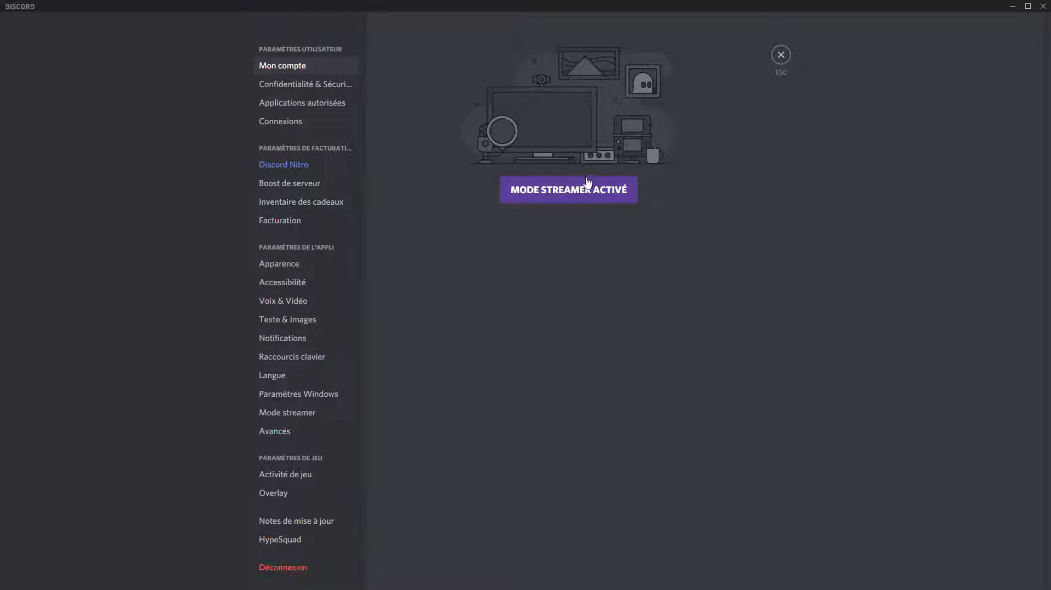
pyautogui.click(289, 301)
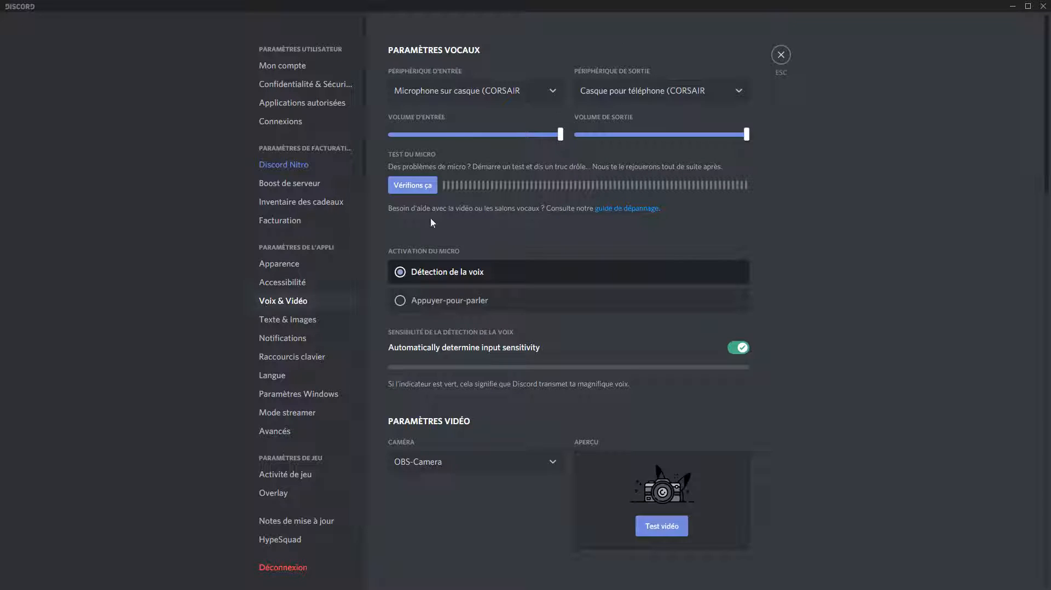
pyautogui.scroll(-4, 467, 379)
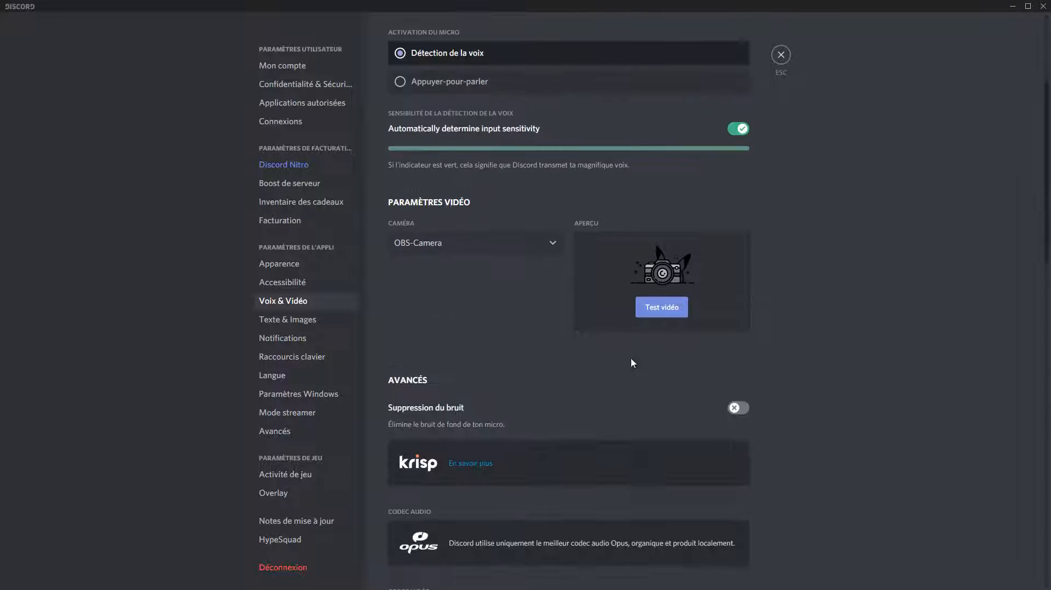
pyautogui.click(418, 245)
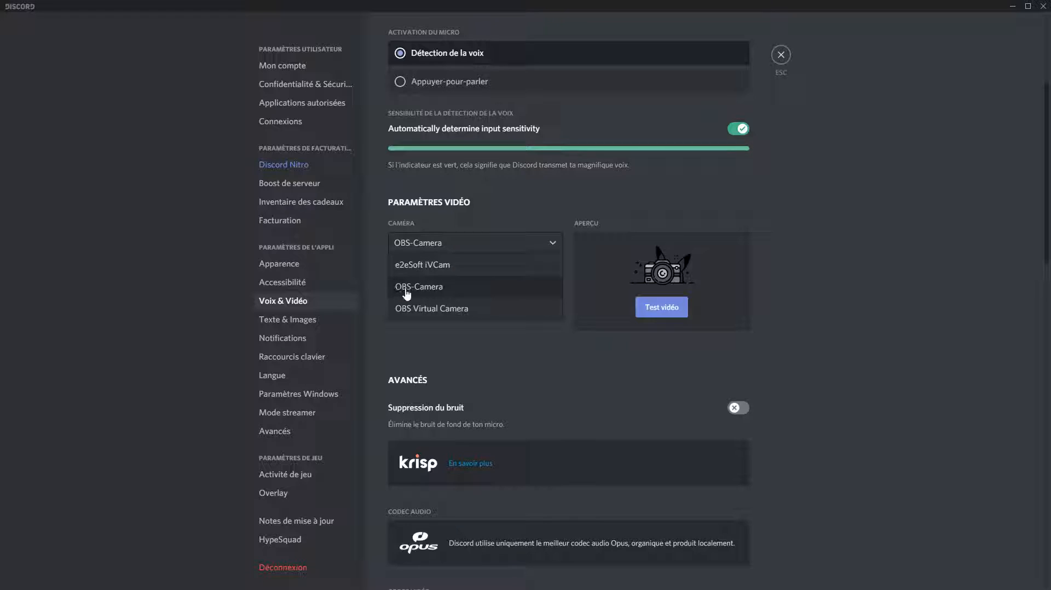
pyautogui.click(453, 290)
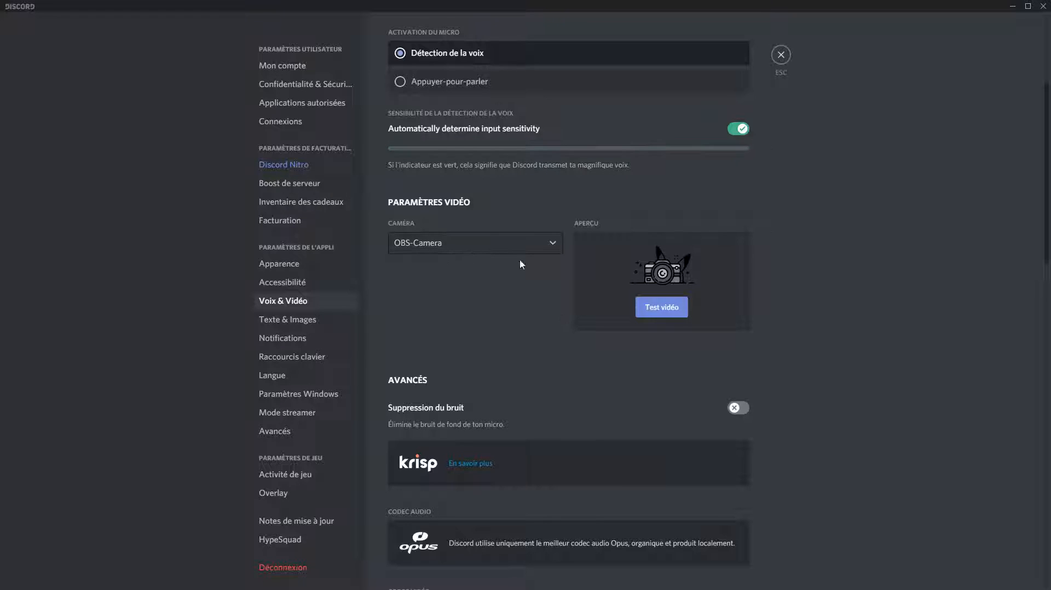
pyautogui.click(665, 317)
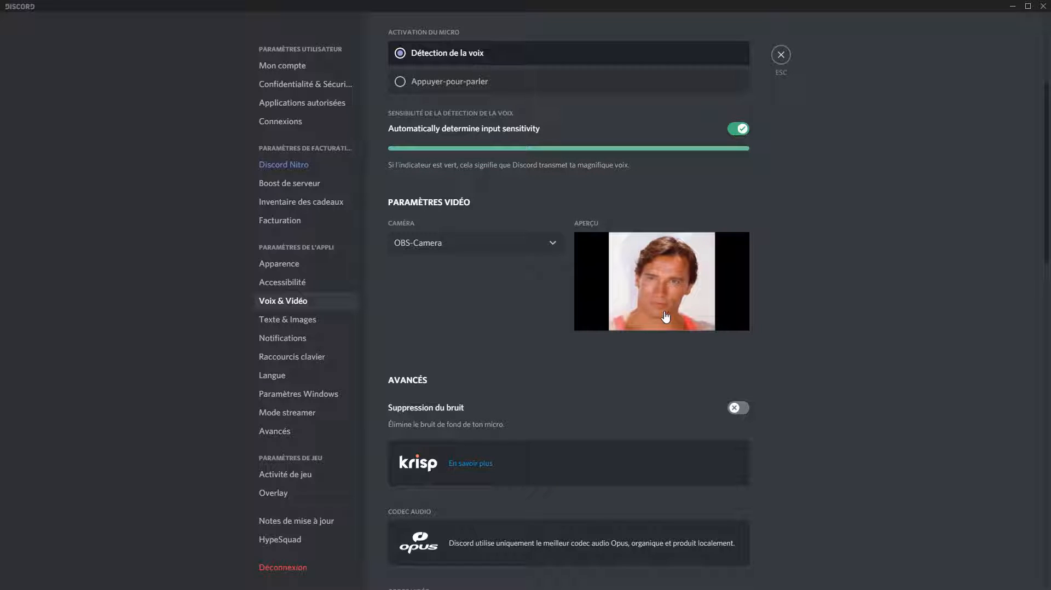
# Switch the live avatar to Einstein in the avatarify window, then minimise that window to expose Discord's video preview.
pyautogui.hotkey('alt', 'Tab')
pyautogui.hotkey('alt', 'Tab')
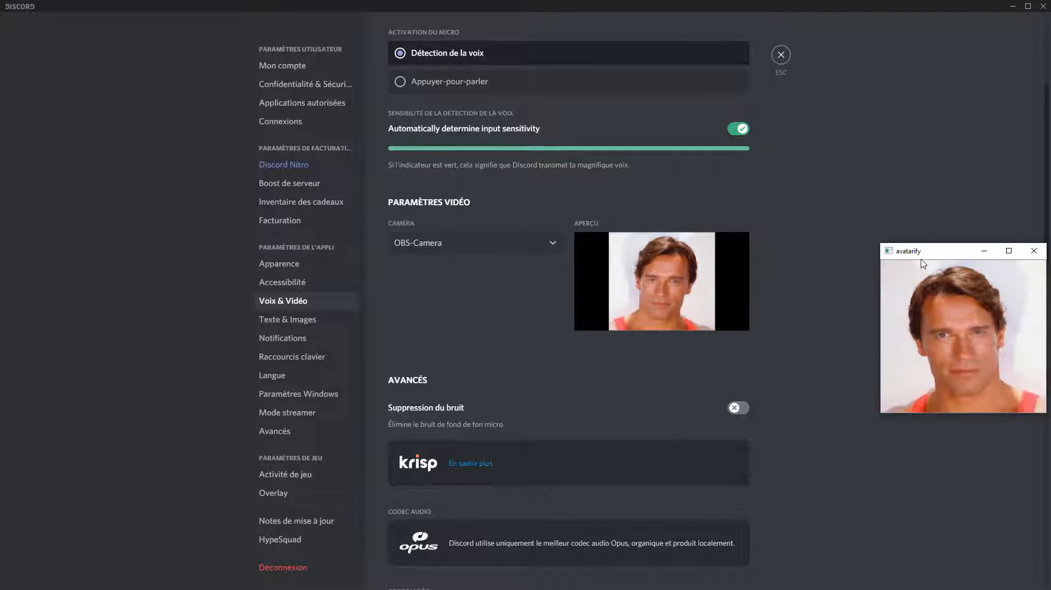
pyautogui.press('1')
pyautogui.click(984, 251)
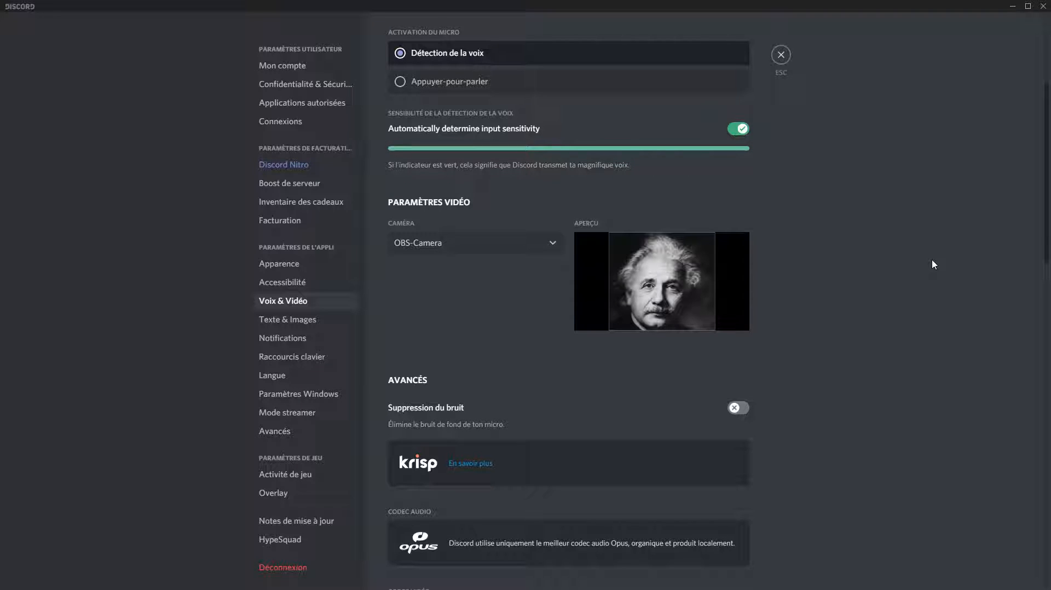
# Cycle through the open windows and bring avatarify up beside Discord's video preview to compare both images.
pyautogui.hotkey('alt', 'Tab')
pyautogui.hotkey('alt', 'Tab')
pyautogui.hotkey('alt', 'Tab')
pyautogui.hotkey('alt', 'Tab')
pyautogui.hotkey('alt', 'Tab')
pyautogui.hotkey('alt', 'Tab')
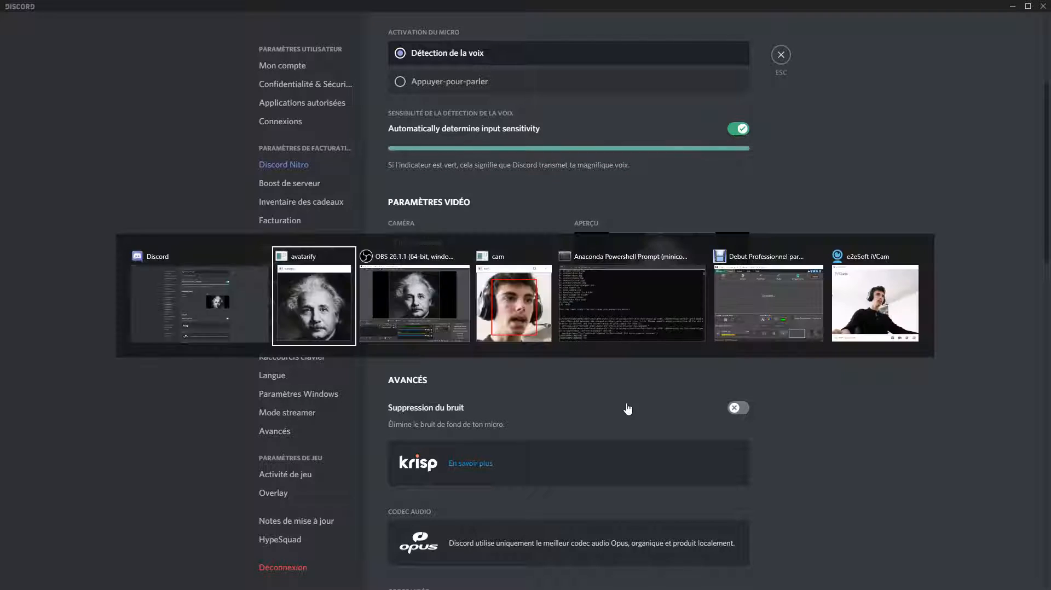
pyautogui.hotkey('alt', 'Tab')
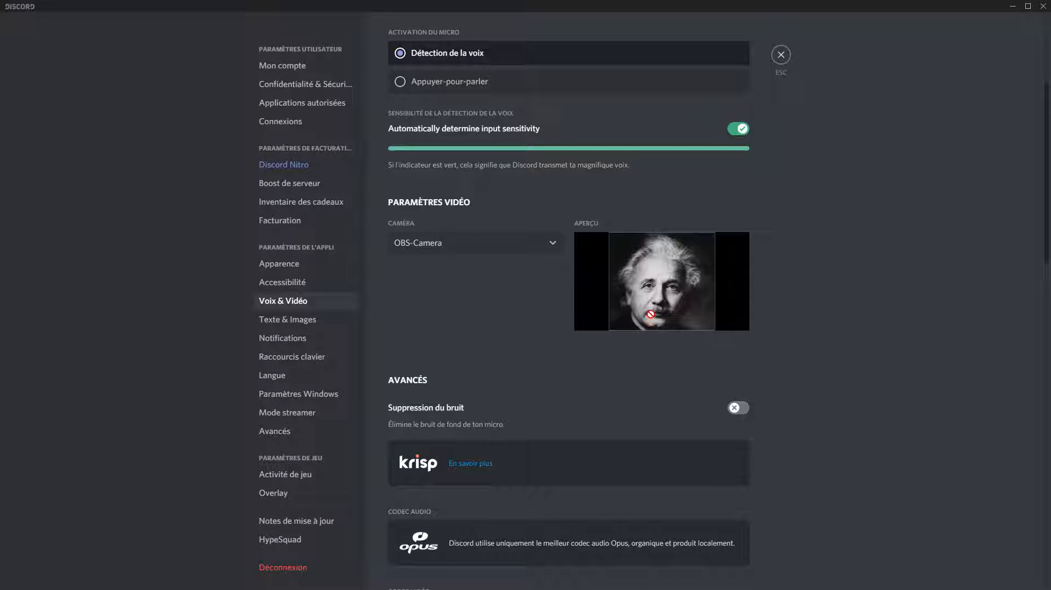
pyautogui.hotkey('alt', 'Tab')
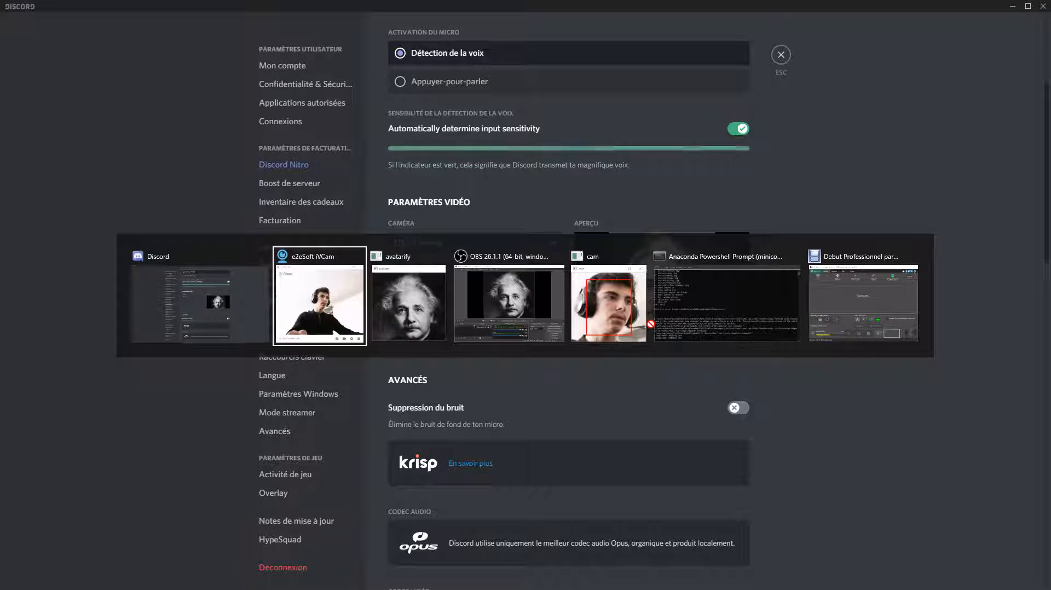
pyautogui.hotkey('alt', 'Tab')
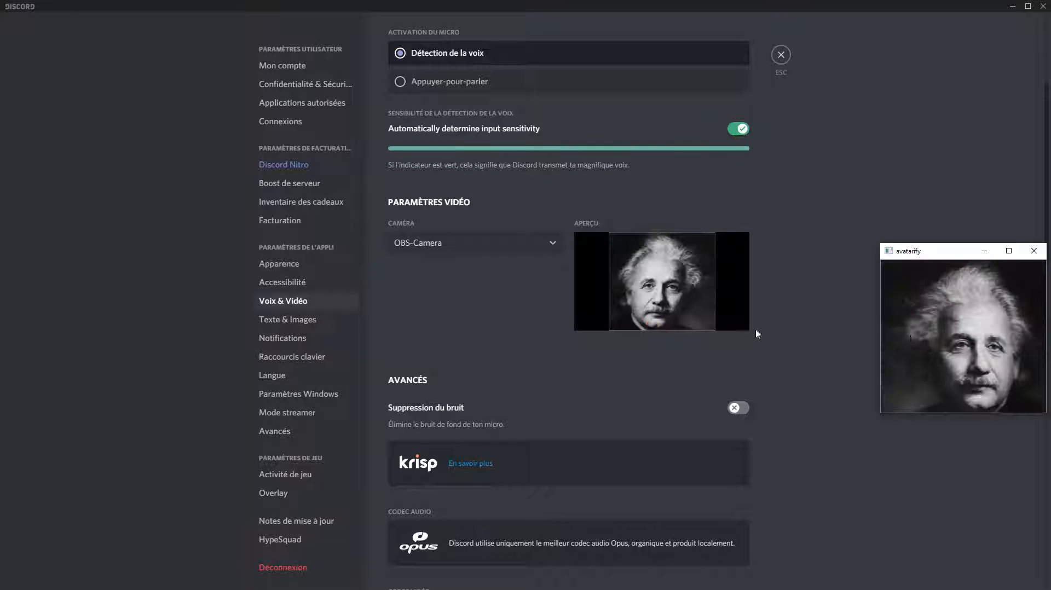
# Minimise the avatarify and cam windows and quit Discord from the notification area.
pyautogui.click(981, 253)
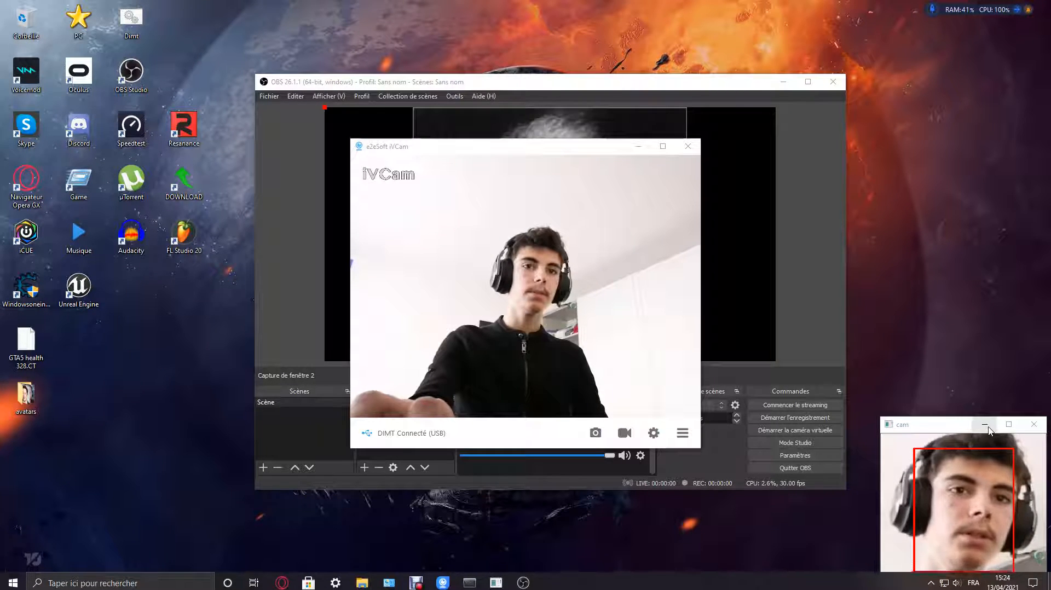
pyautogui.click(985, 425)
pyautogui.click(931, 581)
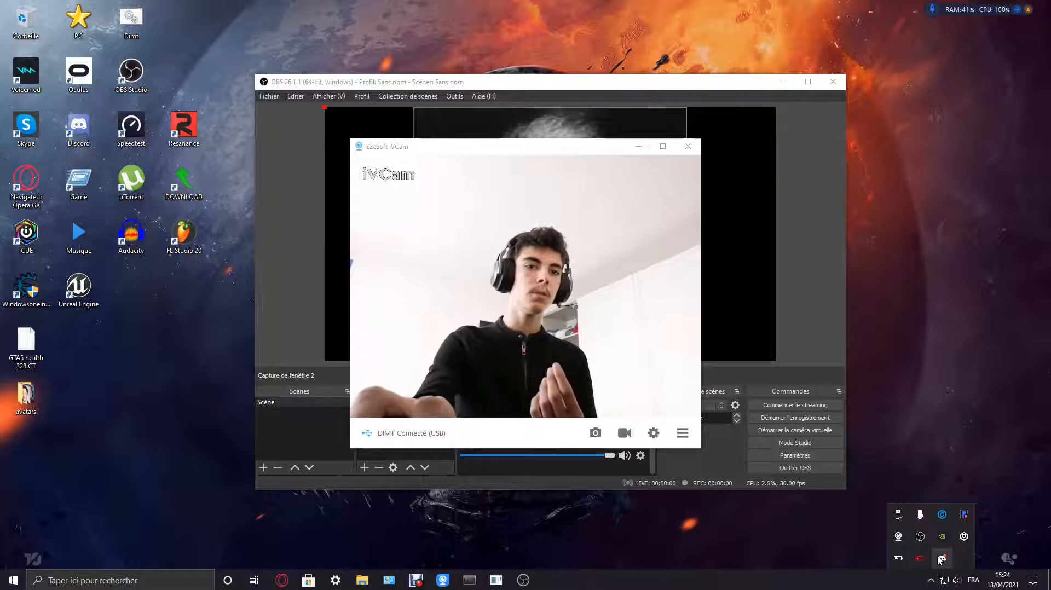
pyautogui.rightClick(940, 560)
pyautogui.click(940, 555)
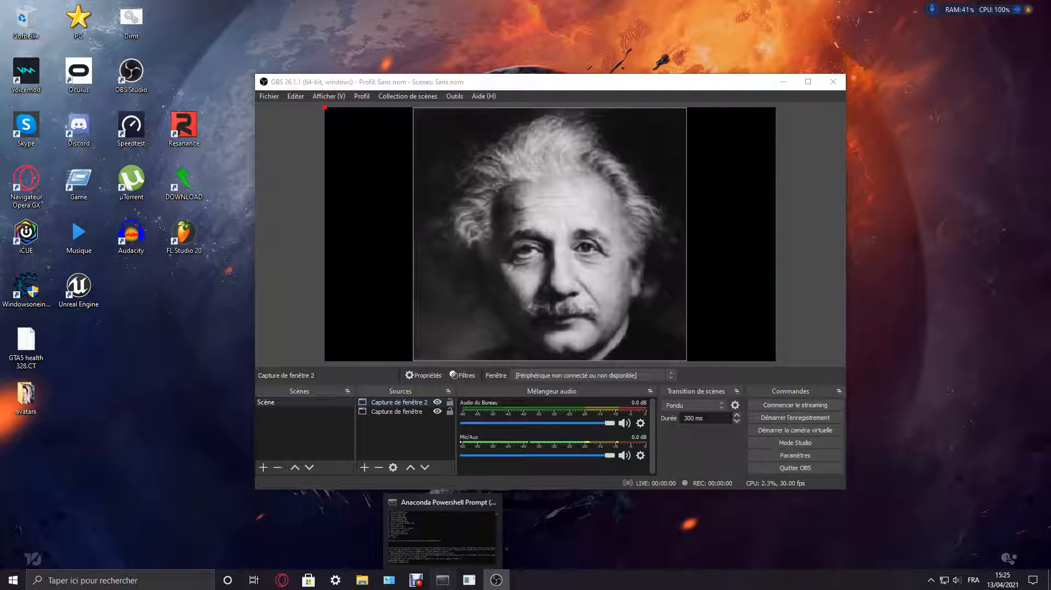
# Restore the Anaconda prompt, cam and avatarify windows, stop Avatarify, and exit the prompt.
pyautogui.click(443, 580)
pyautogui.moveTo(468, 579)
pyautogui.click(437, 543)
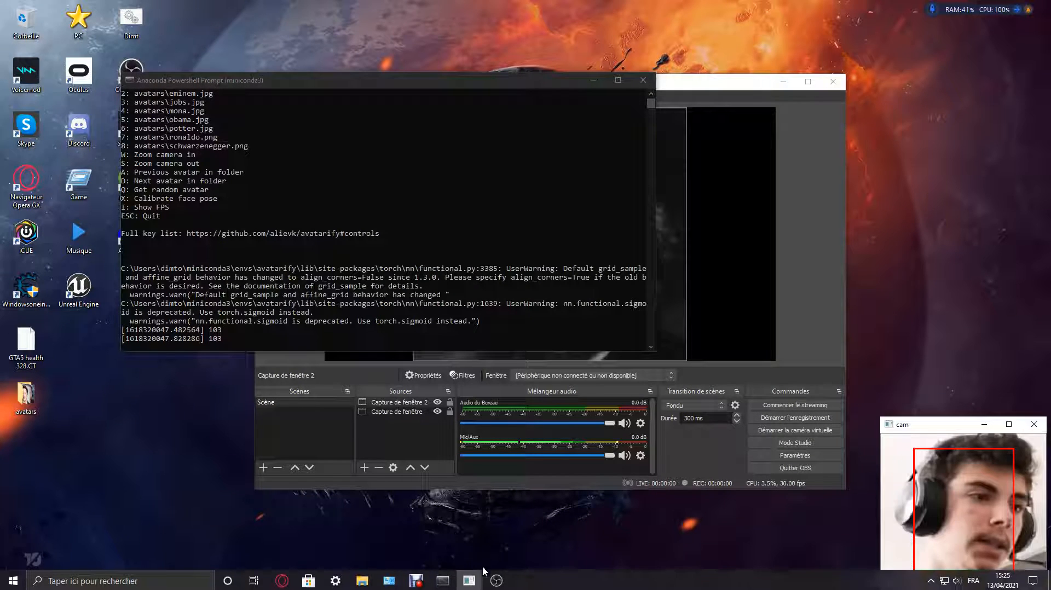
pyautogui.click(512, 546)
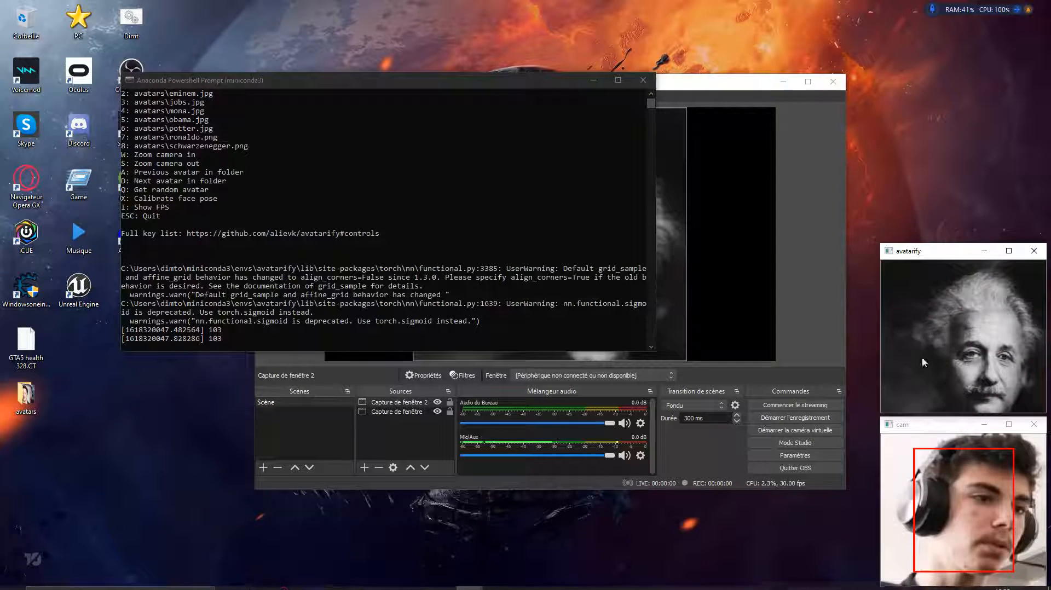
pyautogui.click(1034, 252)
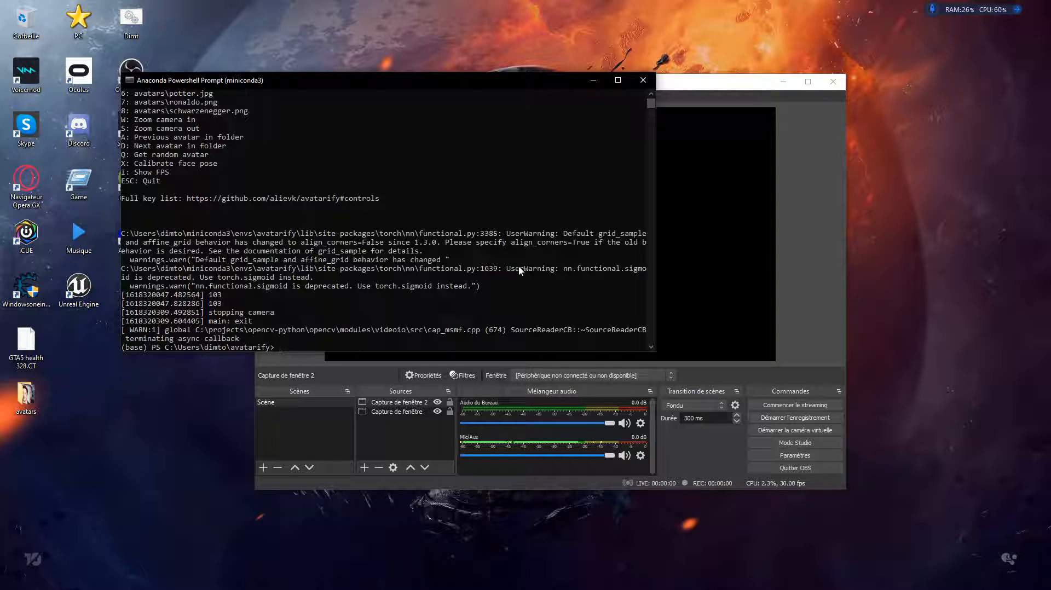
pyautogui.write('t')
pyautogui.press('Return')
# Delete the Capture de fenêtre 2 source from the OBS scene, confirm the removal, and close OBS Studio.
pyautogui.click(734, 210)
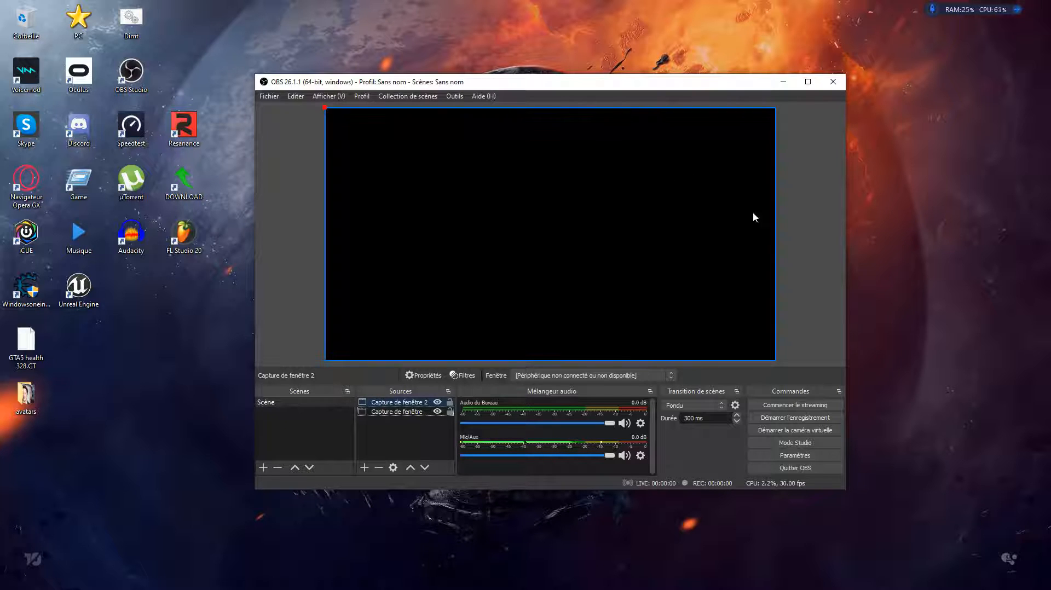
pyautogui.rightClick(398, 404)
pyautogui.moveTo(426, 282)
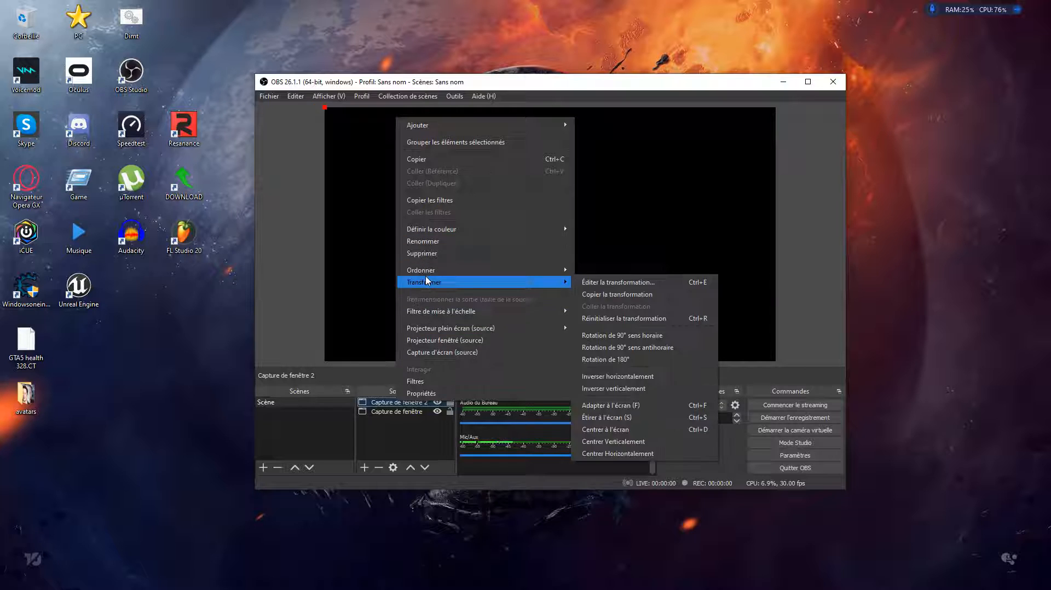
pyautogui.click(465, 254)
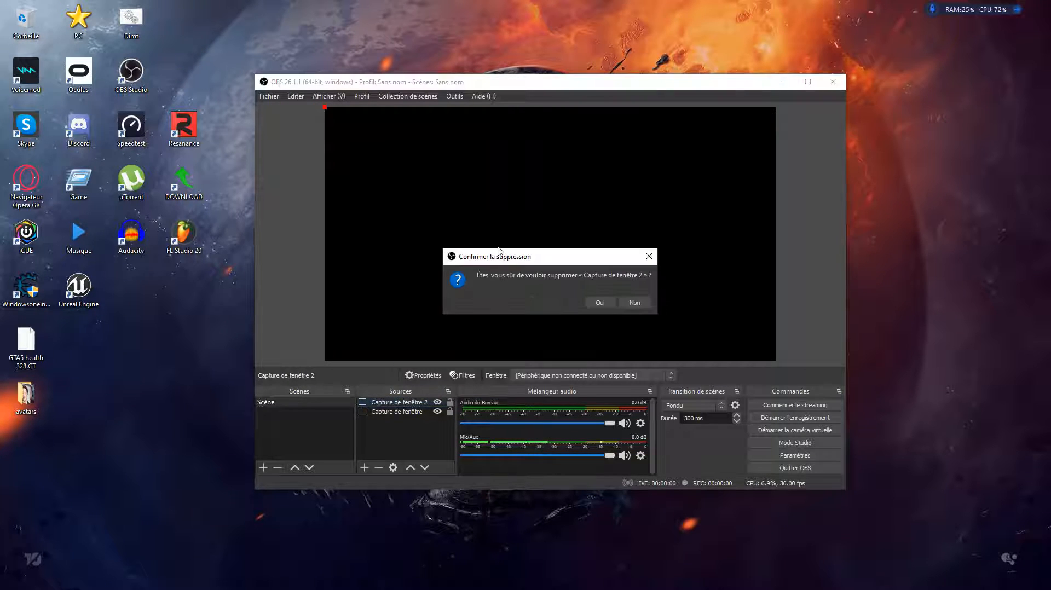
pyautogui.click(599, 303)
pyautogui.click(833, 81)
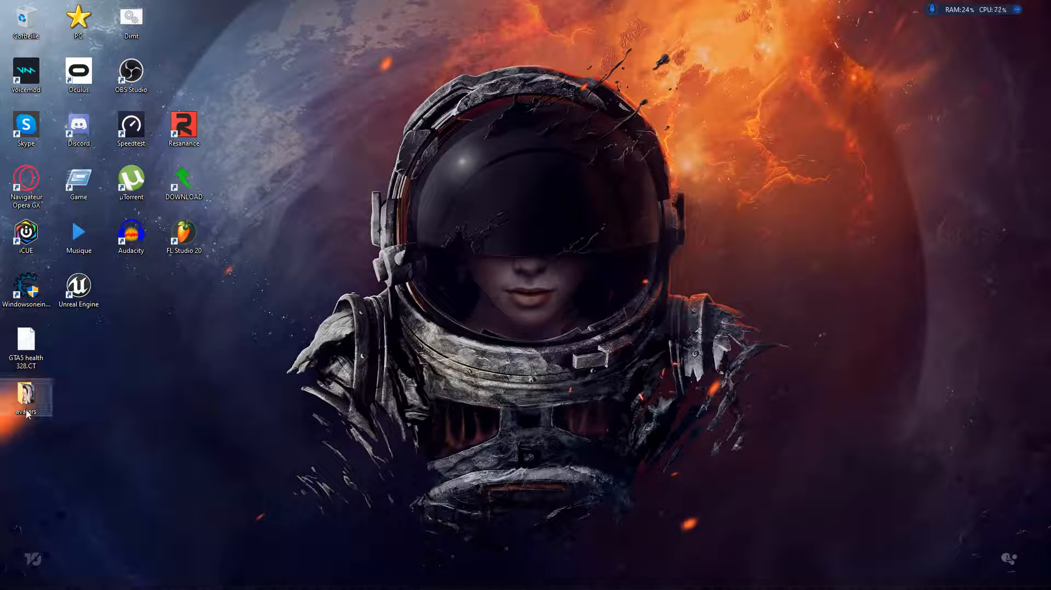
# Move the avatars folder below the Unreal Engine shortcut on the desktop and open it to point out the Squeezie, castex, Elon and Macron images.
pyautogui.moveTo(26, 410); pyautogui.dragTo(77, 366)
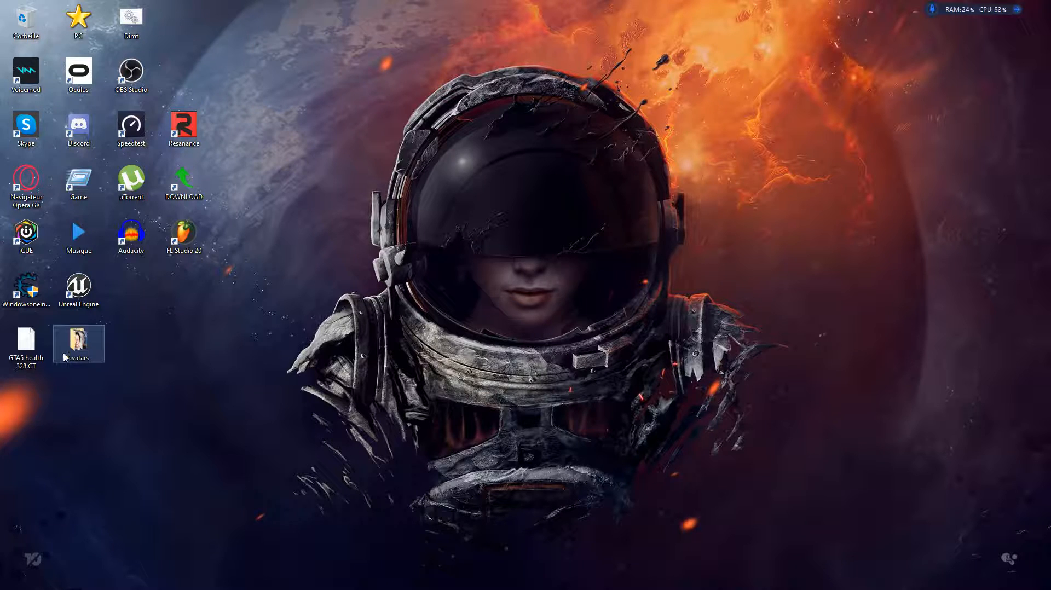
pyautogui.doubleClick(78, 342)
pyautogui.click(379, 253)
pyautogui.click(382, 190)
pyautogui.click(512, 186)
pyautogui.click(639, 186)
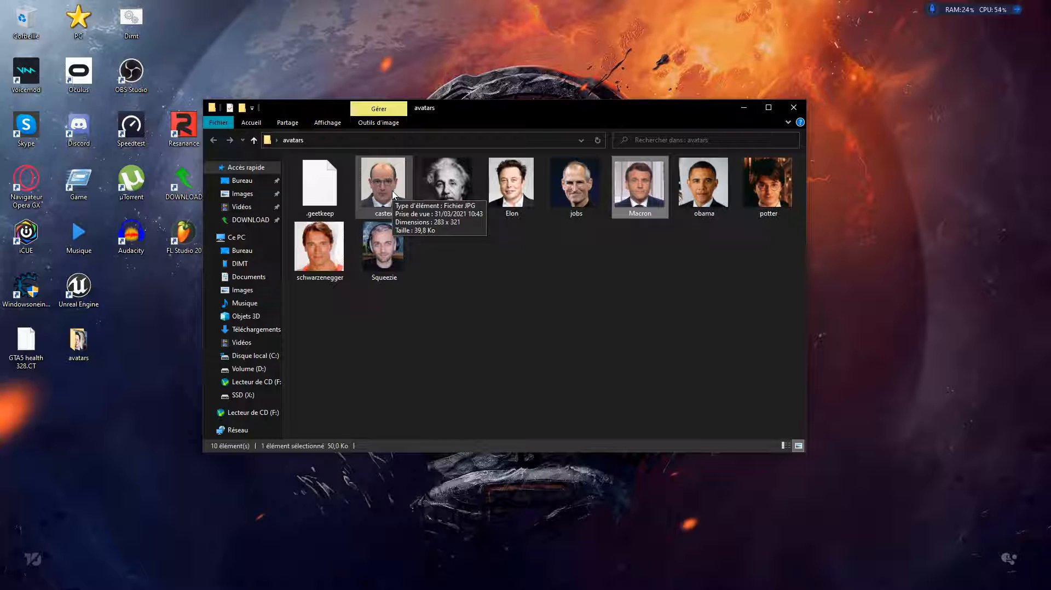
# View Squeezie.jpg enlarged in Photos to examine how the face is framed, and close the viewer.
pyautogui.doubleClick(394, 250)
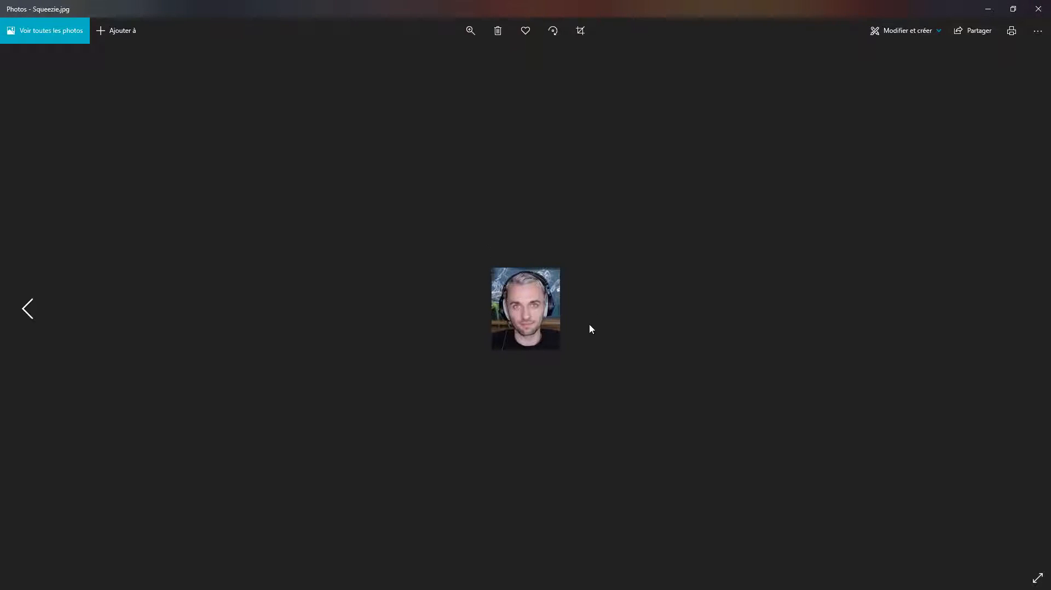
pyautogui.scroll(8, 572, 351)
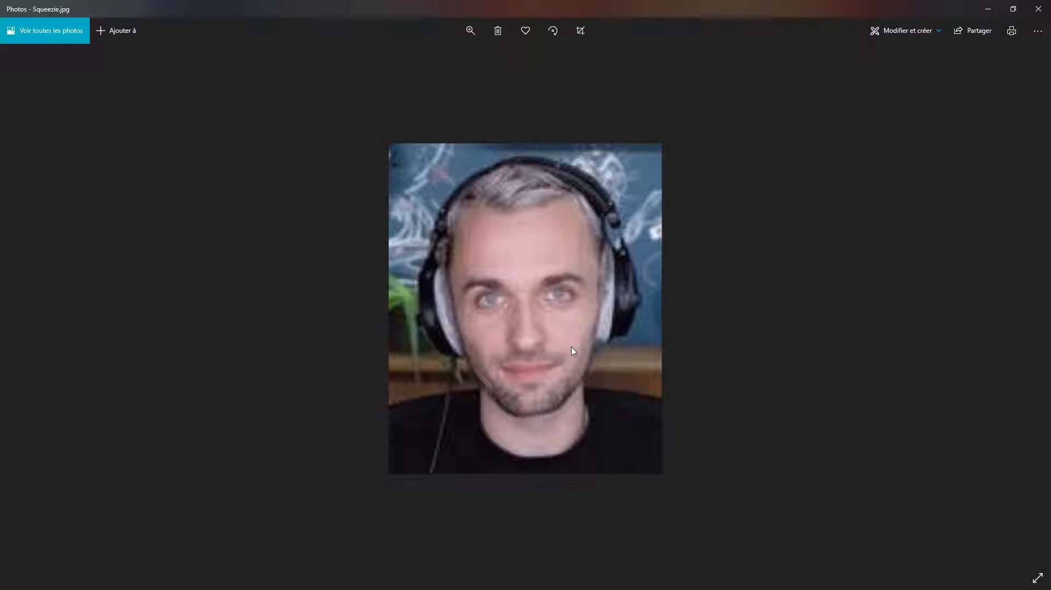
pyautogui.click(1039, 8)
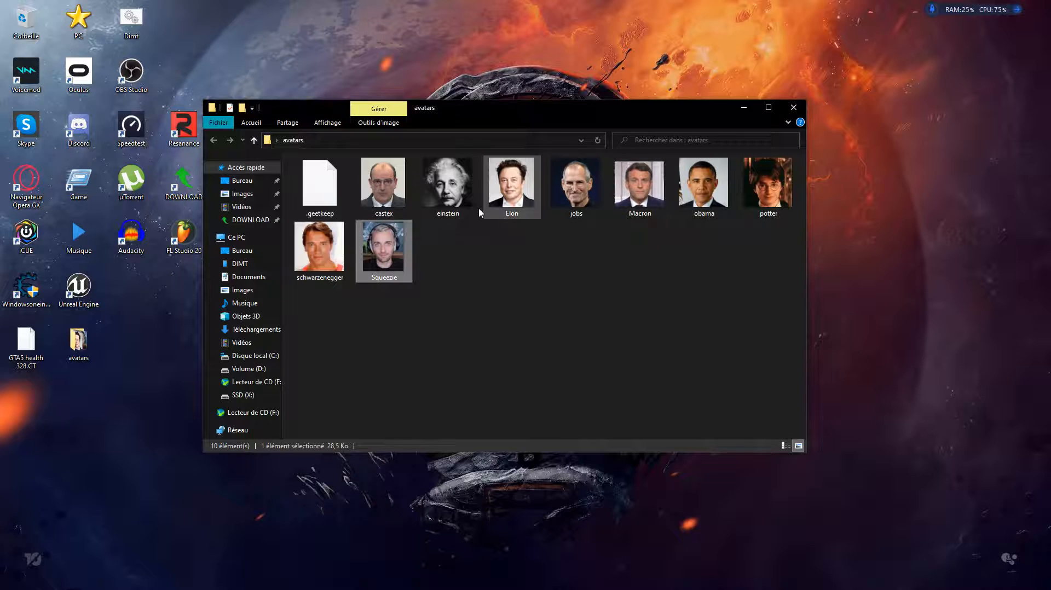
# Examine the castex image's framing in the Photos crop editor without saving, and view Squeezie.jpg again for comparison.
pyautogui.doubleClick(397, 189)
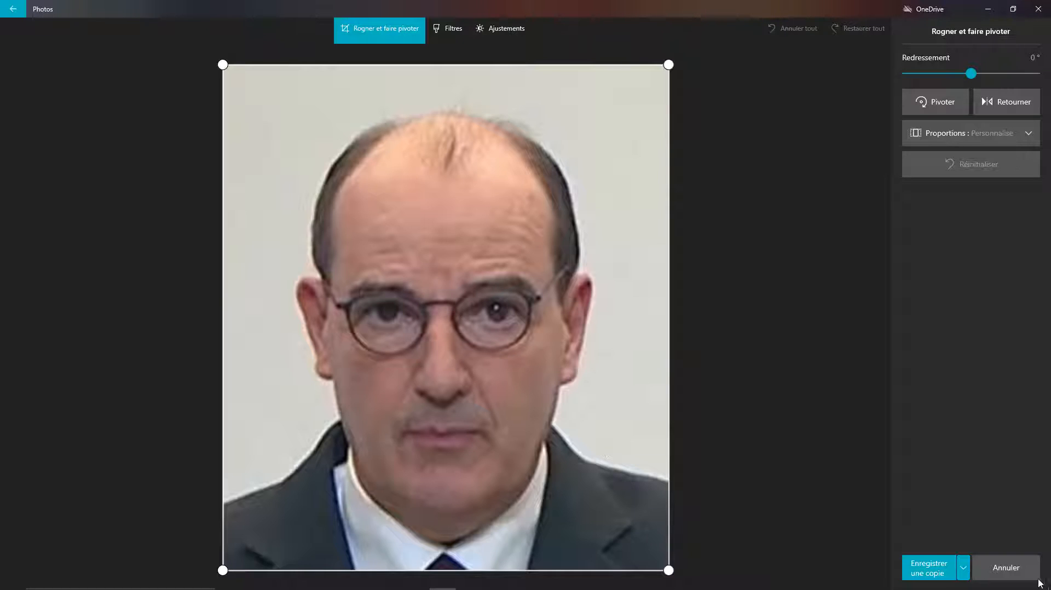
pyautogui.click(1005, 569)
pyautogui.click(1038, 8)
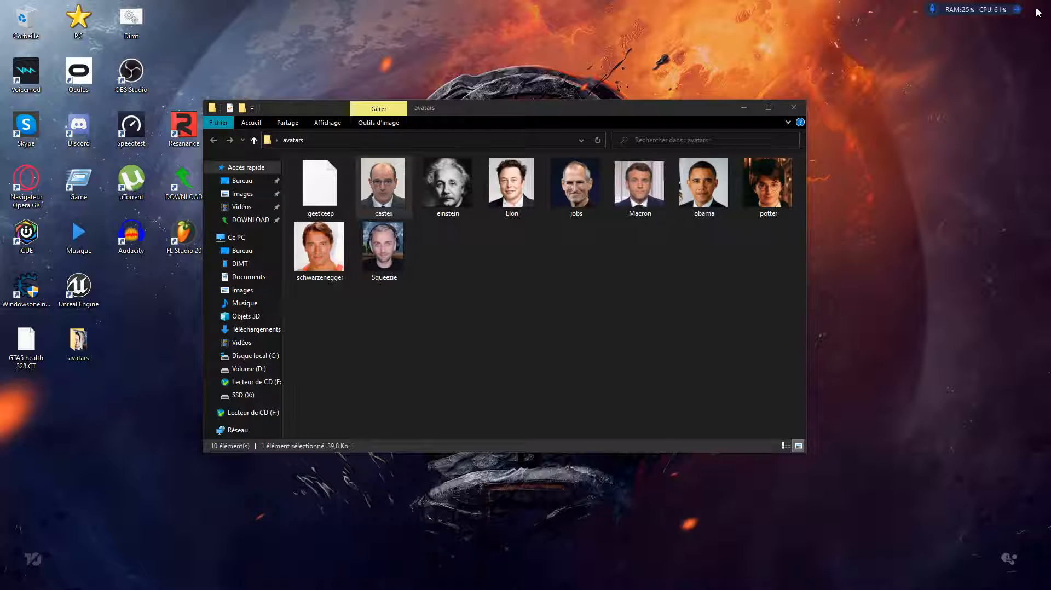
pyautogui.click(378, 247)
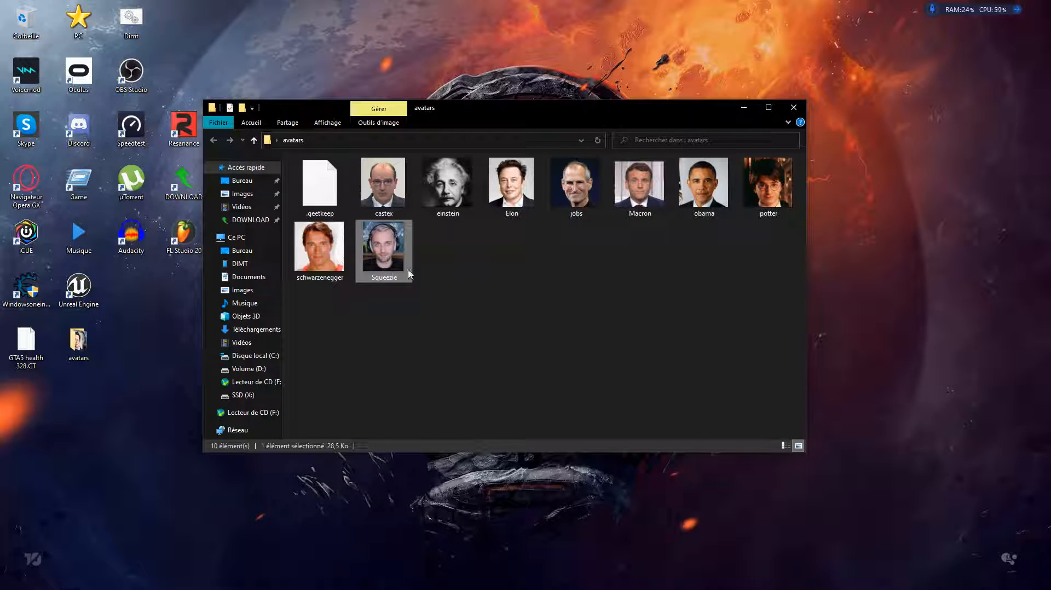
pyautogui.doubleClick(392, 258)
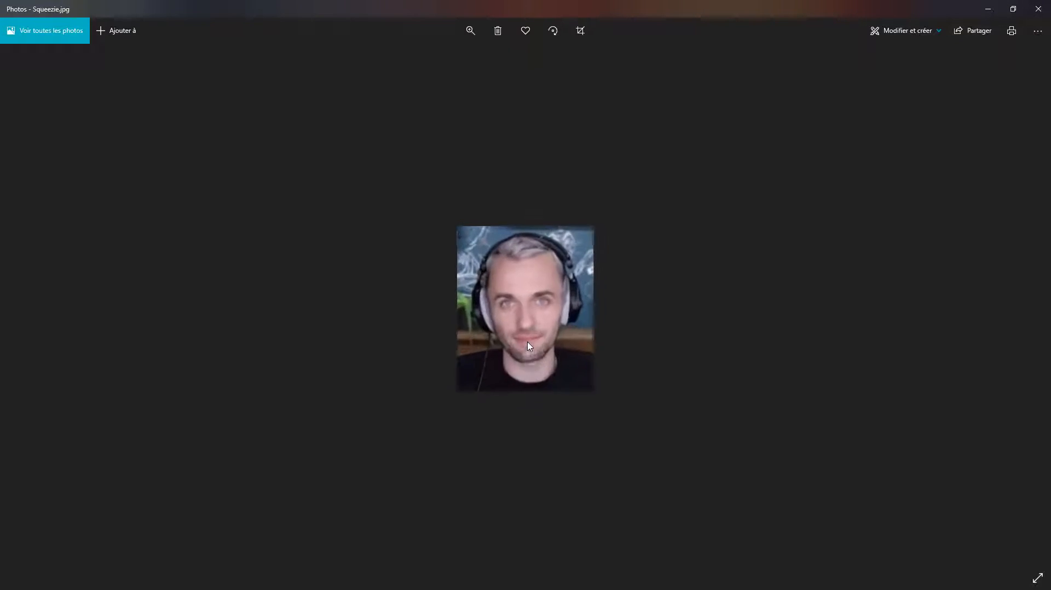
pyautogui.click(1039, 9)
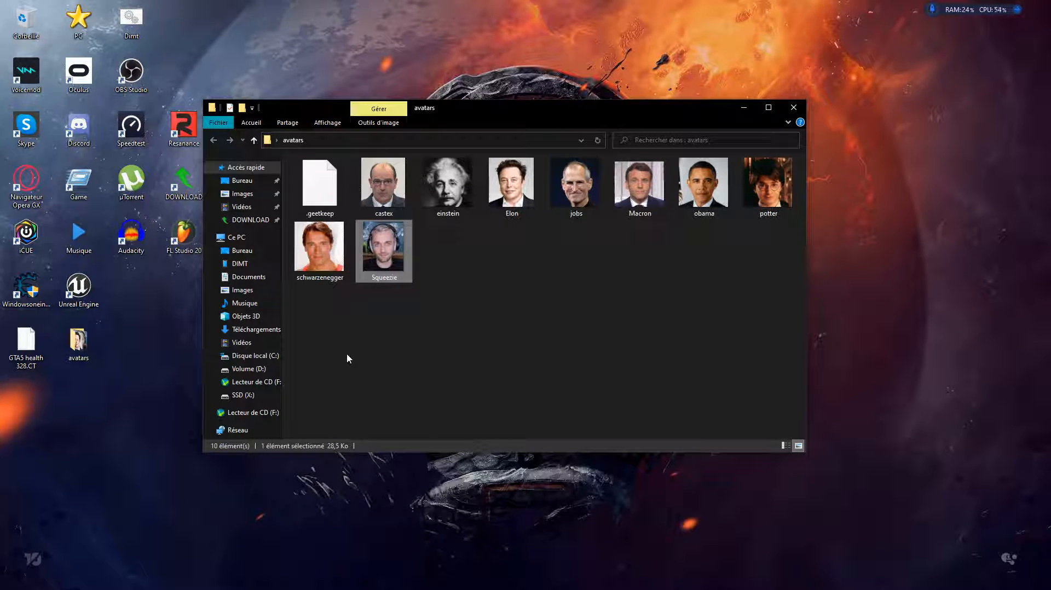
# Open the Elon image in the Photos crop editor, try reframing it around the head and shoulders, and leave the editor.
pyautogui.click(518, 186)
pyautogui.doubleClick(518, 186)
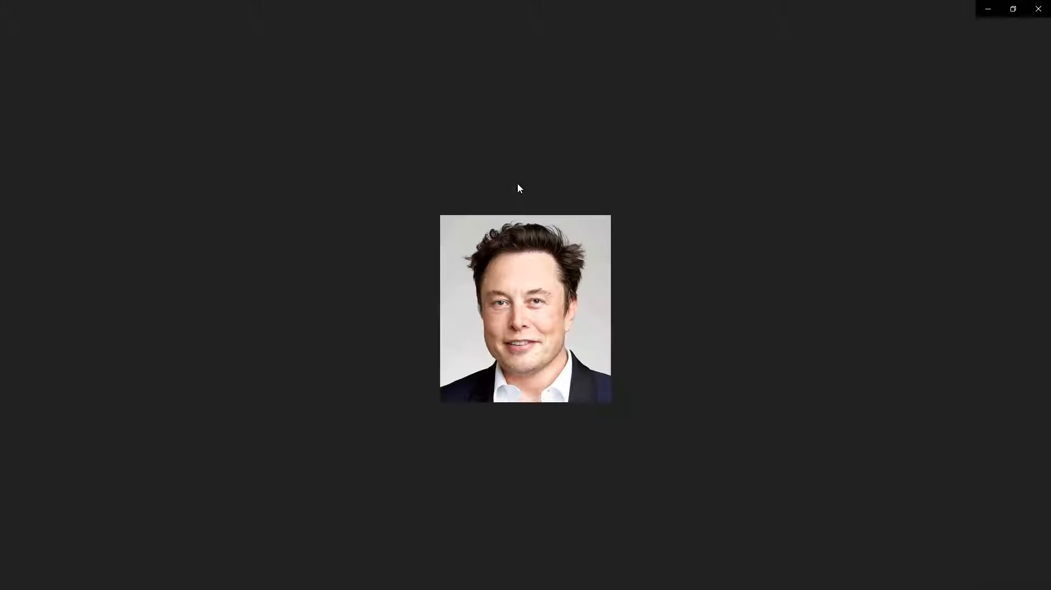
pyautogui.click(570, 32)
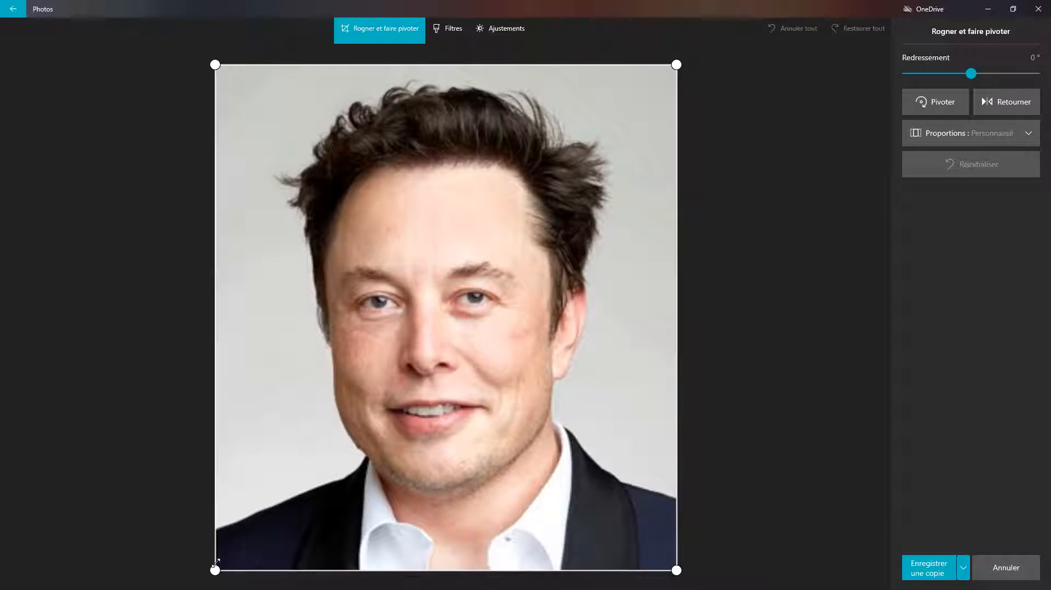
pyautogui.moveTo(215, 571); pyautogui.dragTo(237, 546)
pyautogui.moveTo(440, 422)
pyautogui.mouseDown()
pyautogui.moveTo(454, 421)
pyautogui.moveTo(453, 432)
pyautogui.mouseUp()
pyautogui.moveTo(453, 64); pyautogui.dragTo(453, 65)
pyautogui.moveTo(674, 571); pyautogui.dragTo(673, 570)
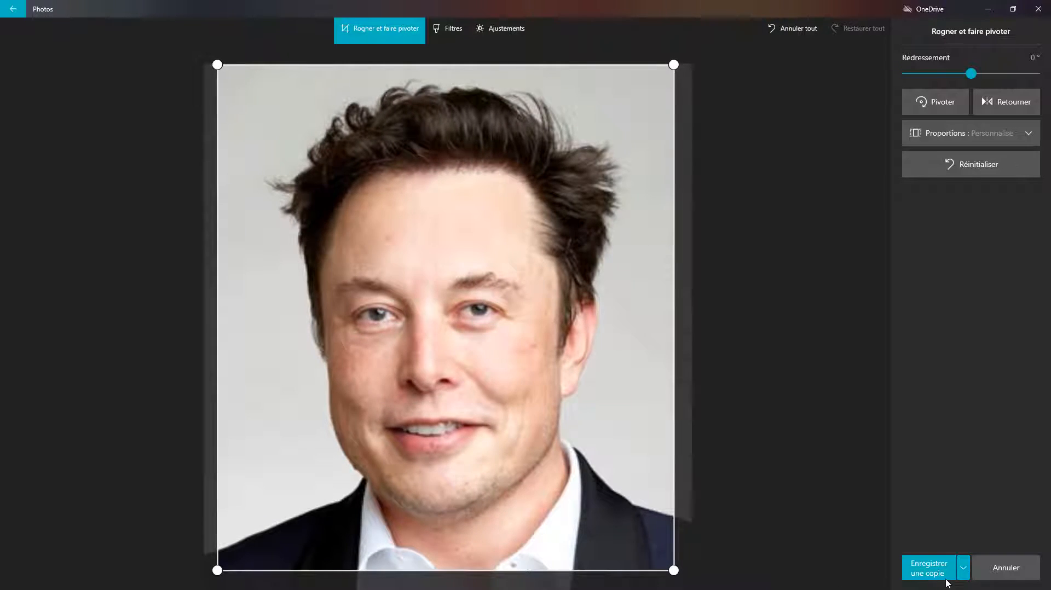
pyautogui.click(953, 557)
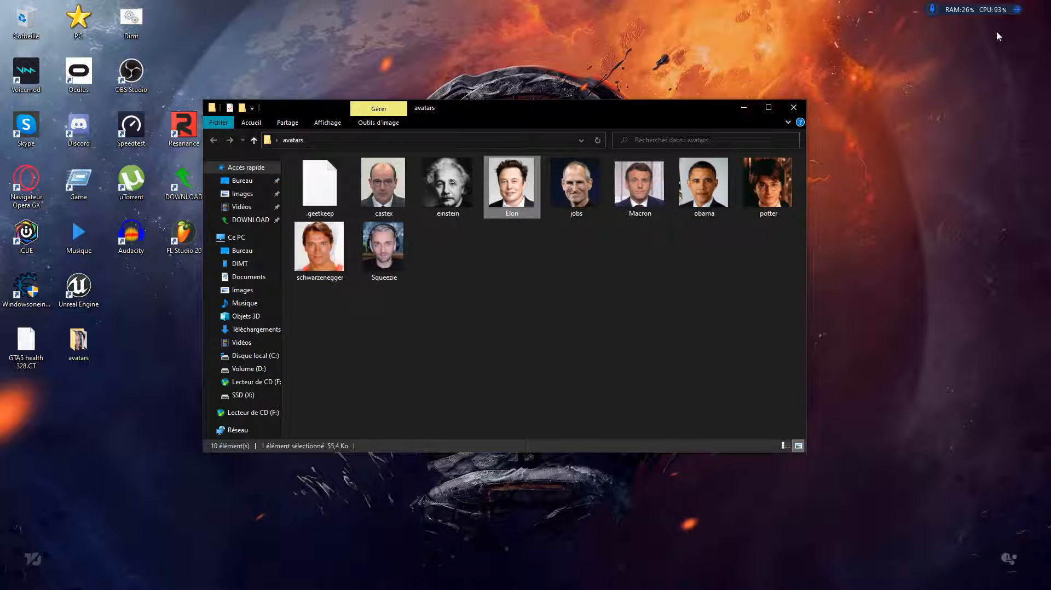
# View einstein.jpg in Photos to examine its square framing and face position, and close the viewer.
pyautogui.click(550, 247)
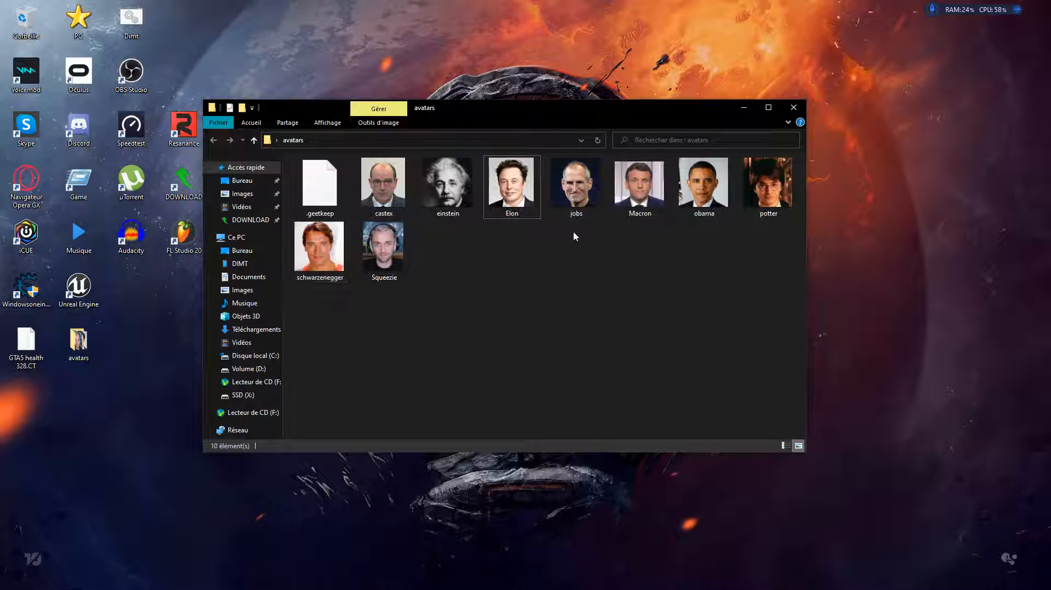
pyautogui.doubleClick(447, 185)
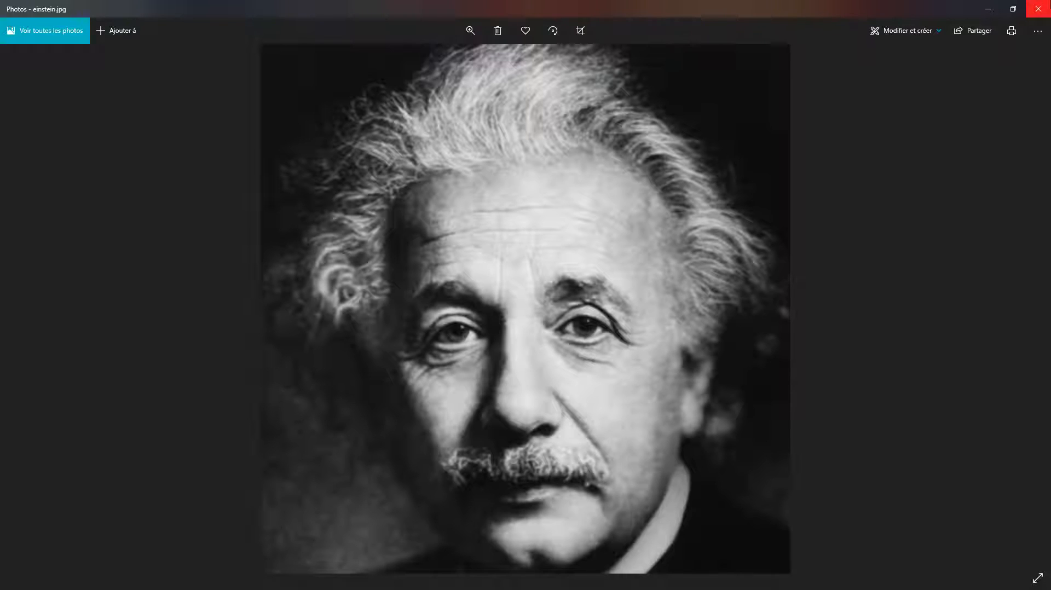
pyautogui.click(1038, 8)
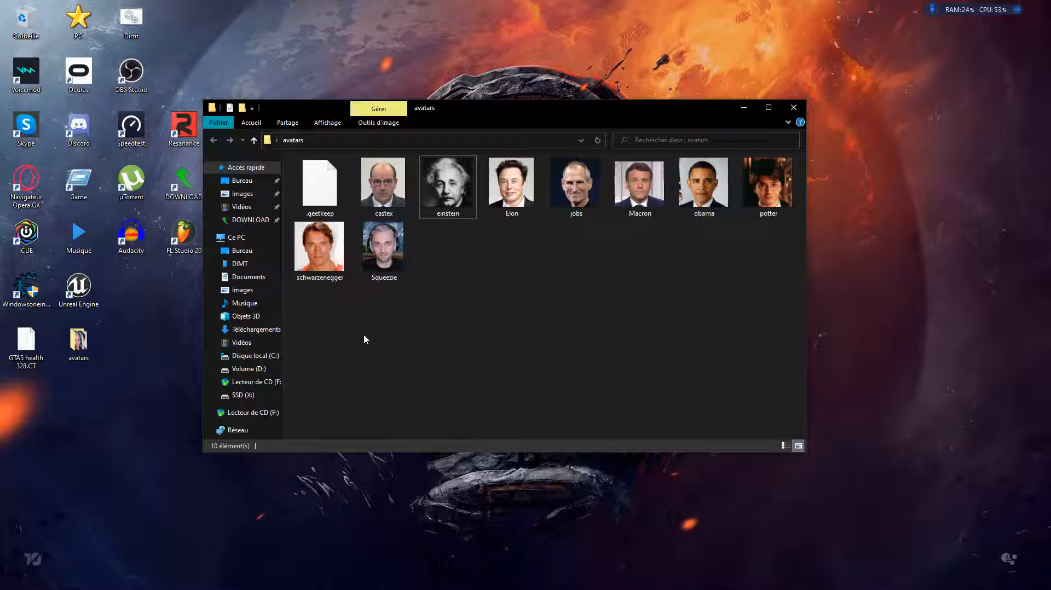
# Review the avatars folder's files by selecting them as a group, select .geetkeep and schwarzenegger individually, and close the folder.
pyautogui.moveTo(330, 326); pyautogui.dragTo(794, 160)
pyautogui.click(323, 178)
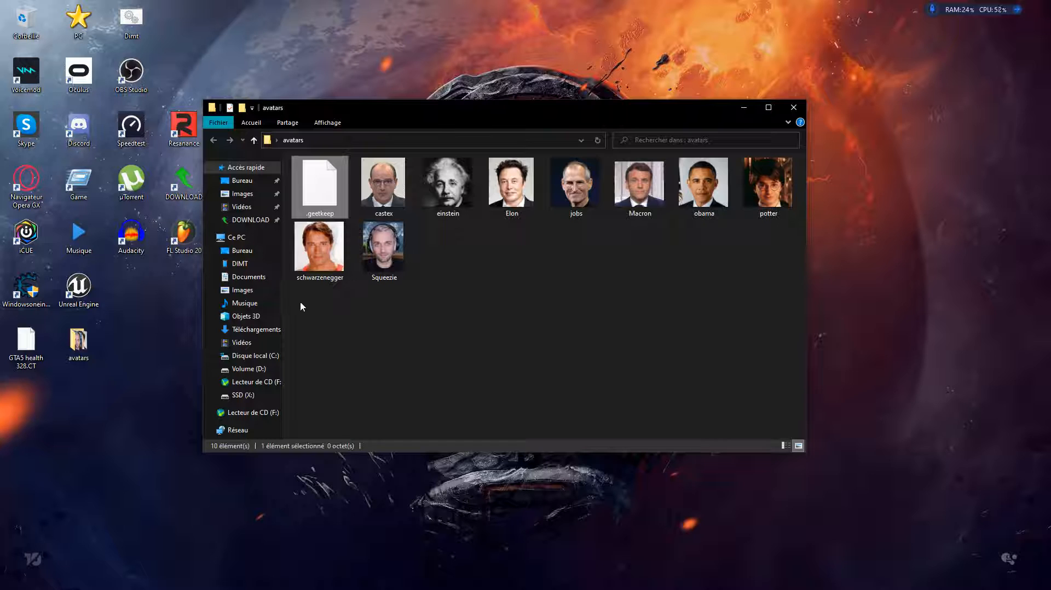
pyautogui.click(336, 279)
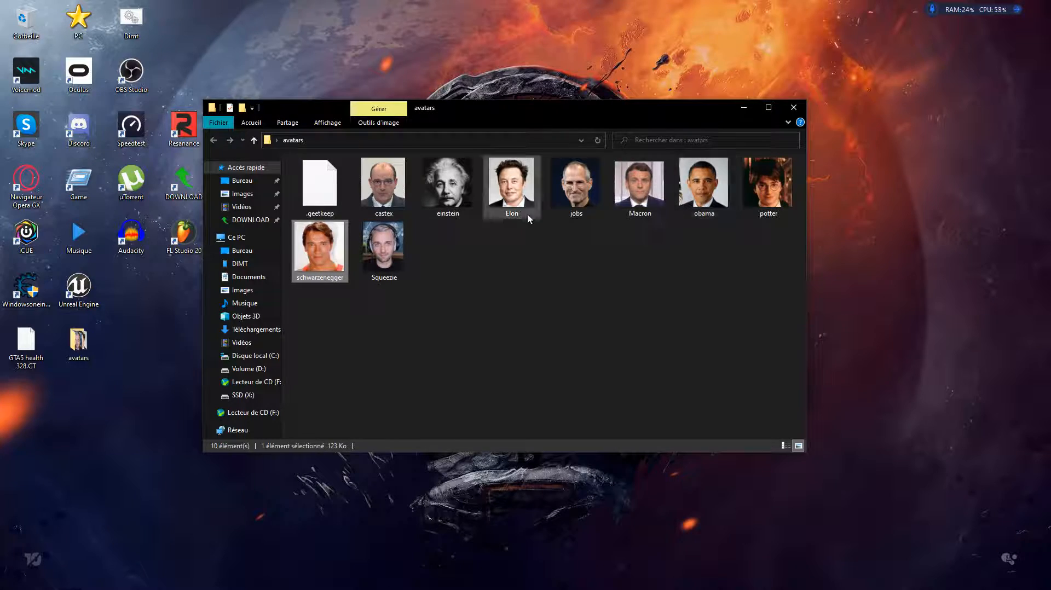
pyautogui.click(794, 107)
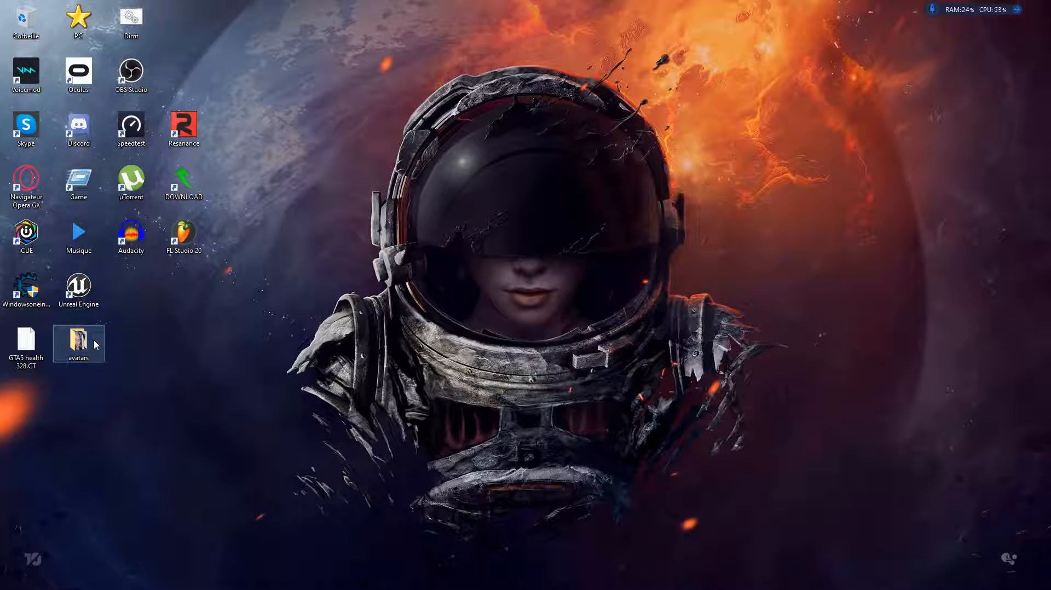
pyautogui.moveTo(693, 586)
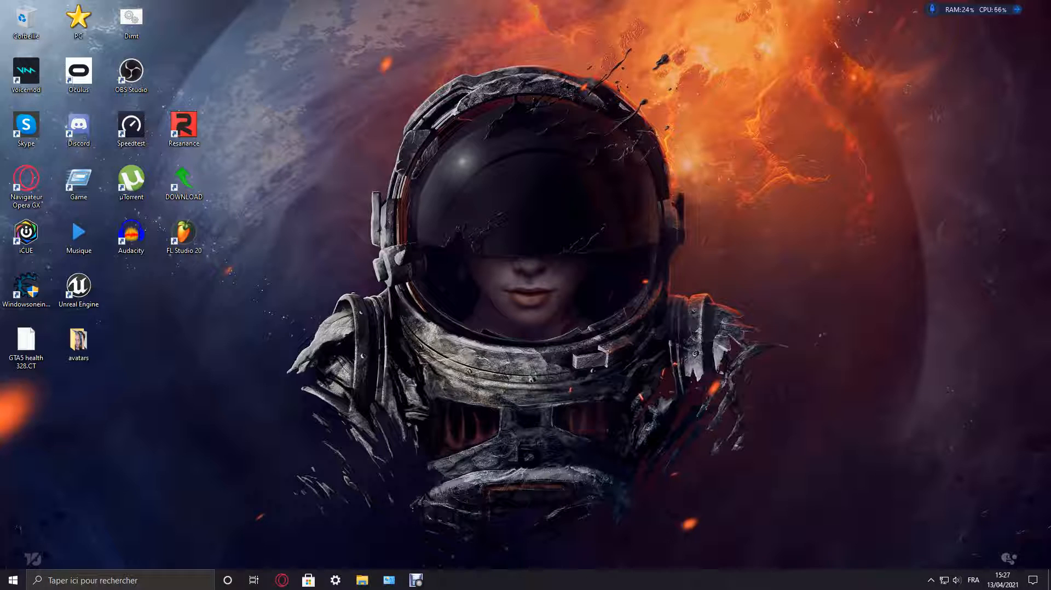
pyautogui.moveTo(420, 584)
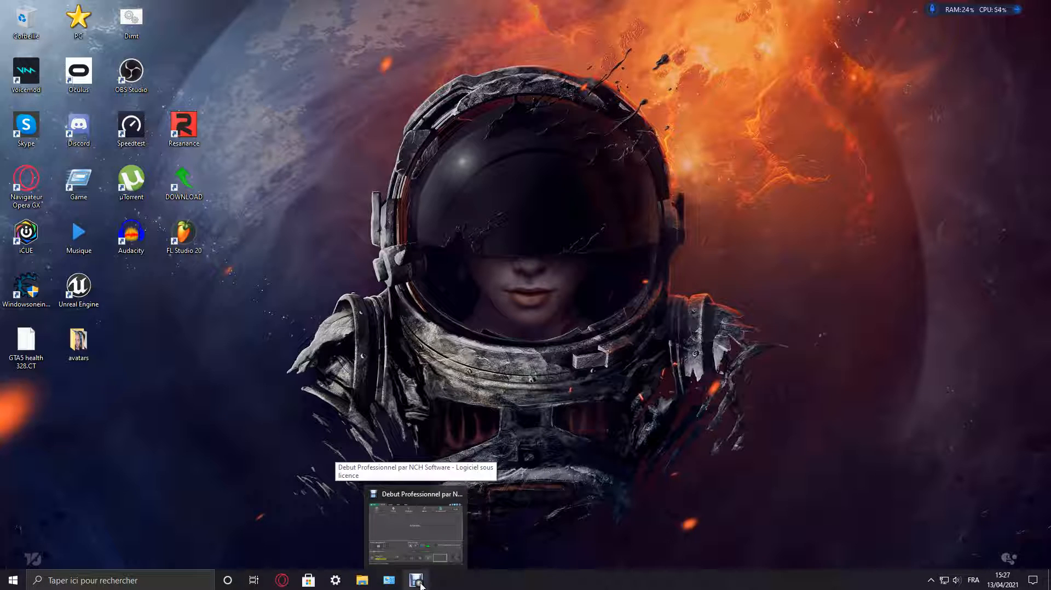